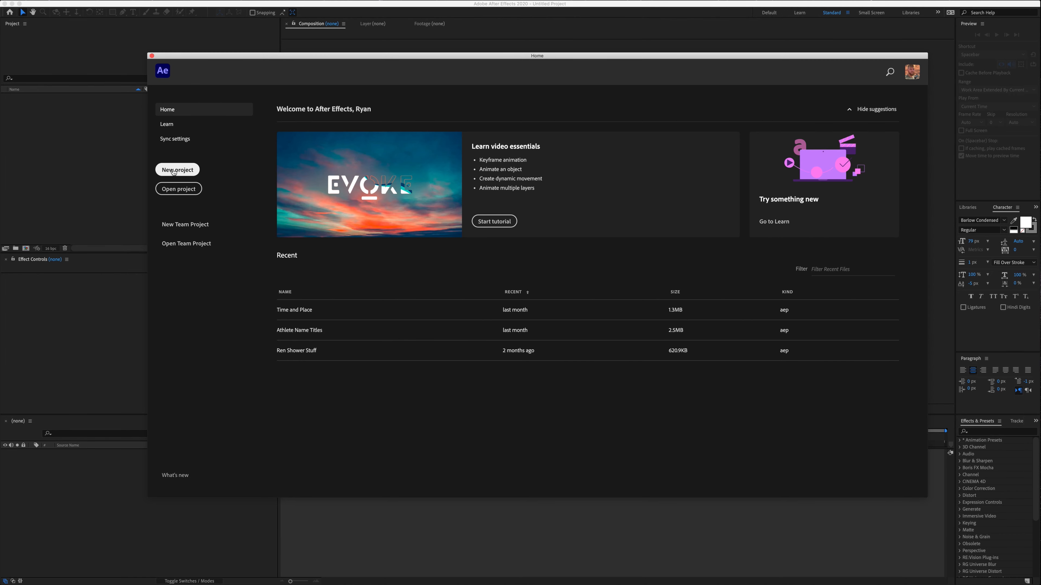
# Start a new project and switch to the Effects workspace.
pyautogui.click(174, 171)
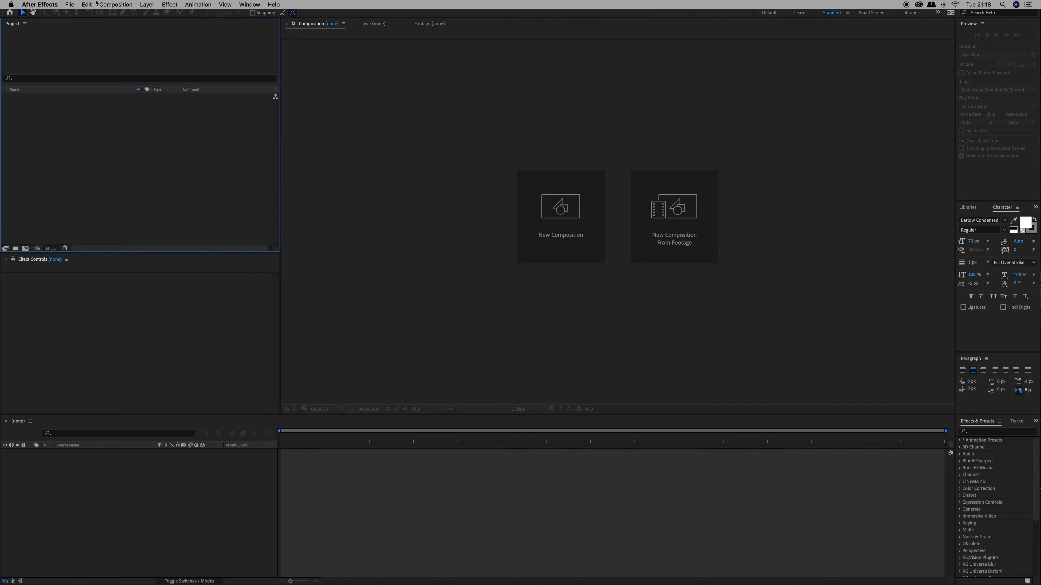
pyautogui.click(249, 4)
pyautogui.moveTo(351, 15)
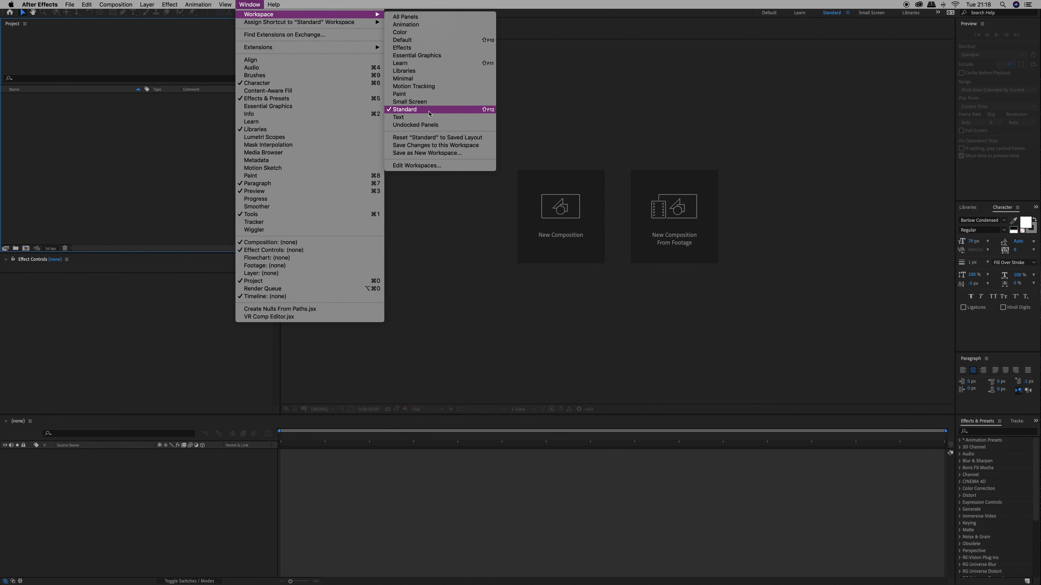
pyautogui.click(420, 50)
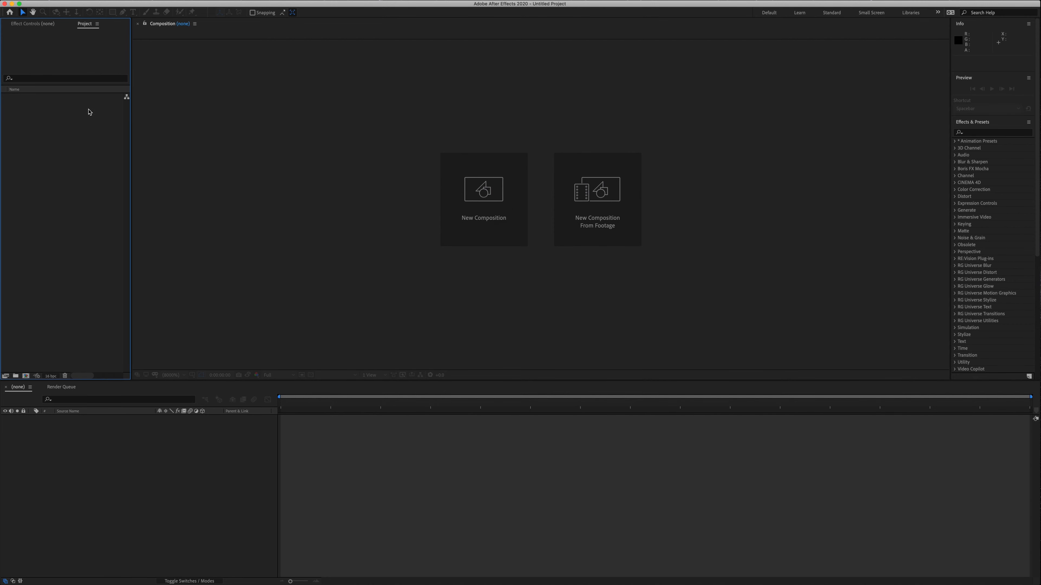
pyautogui.click(118, 484)
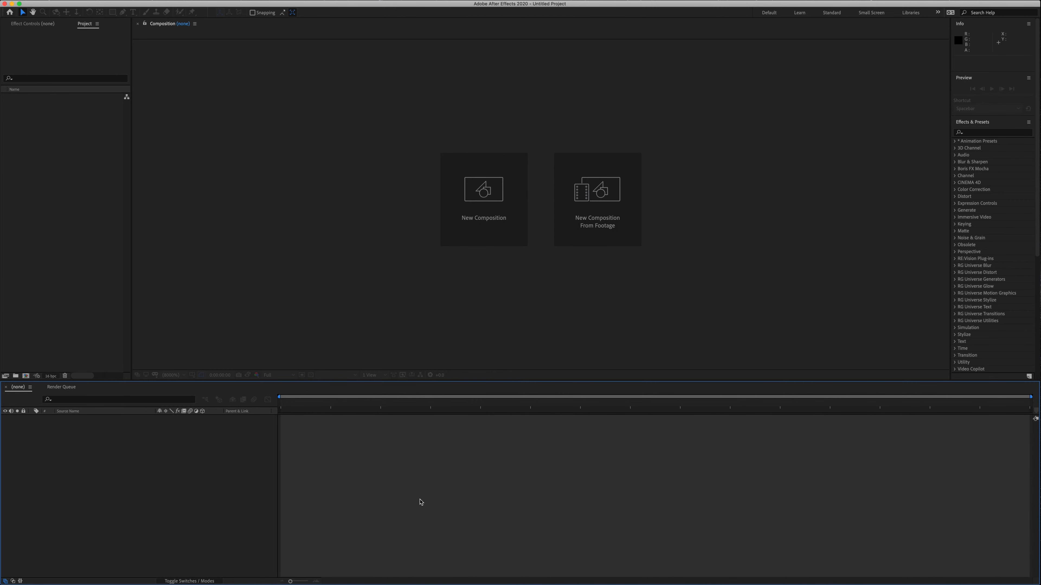
pyautogui.click(982, 132)
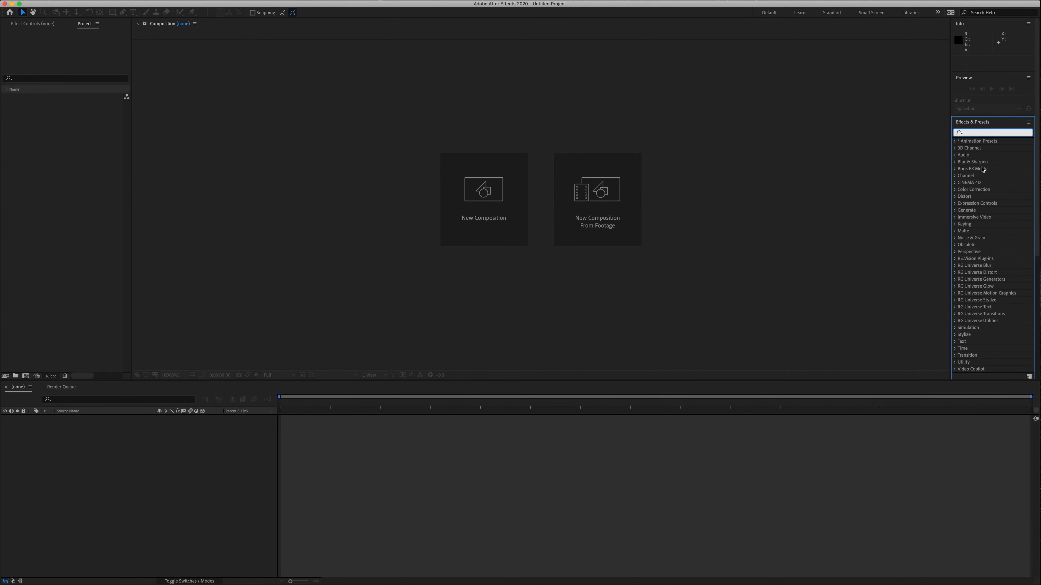
pyautogui.click(327, 89)
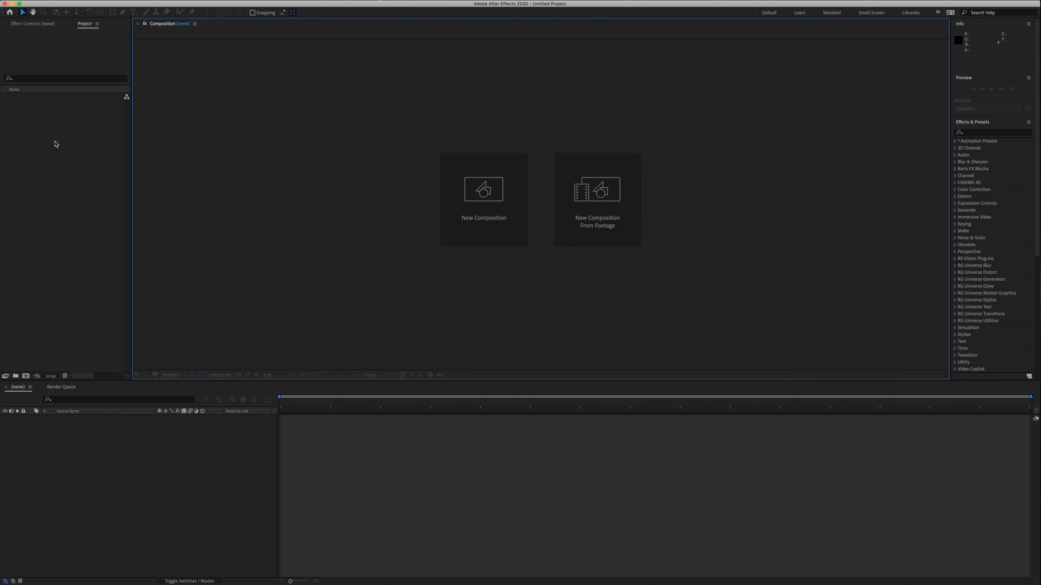
pyautogui.click(86, 27)
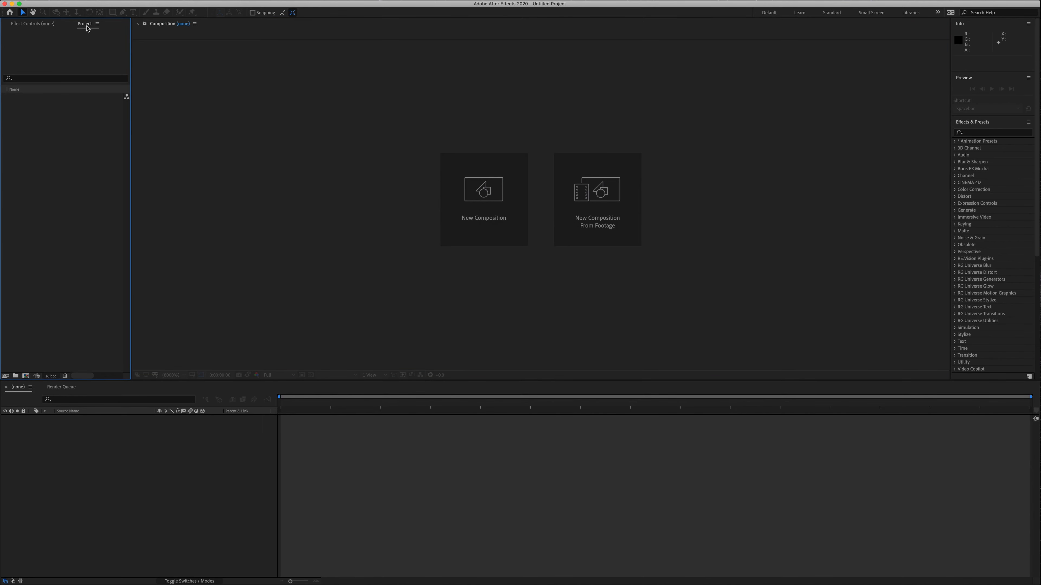
# Create a composition named Bouncing Ball with the HDTV 1080 25 preset and a six-second duration.
pyautogui.click(26, 376)
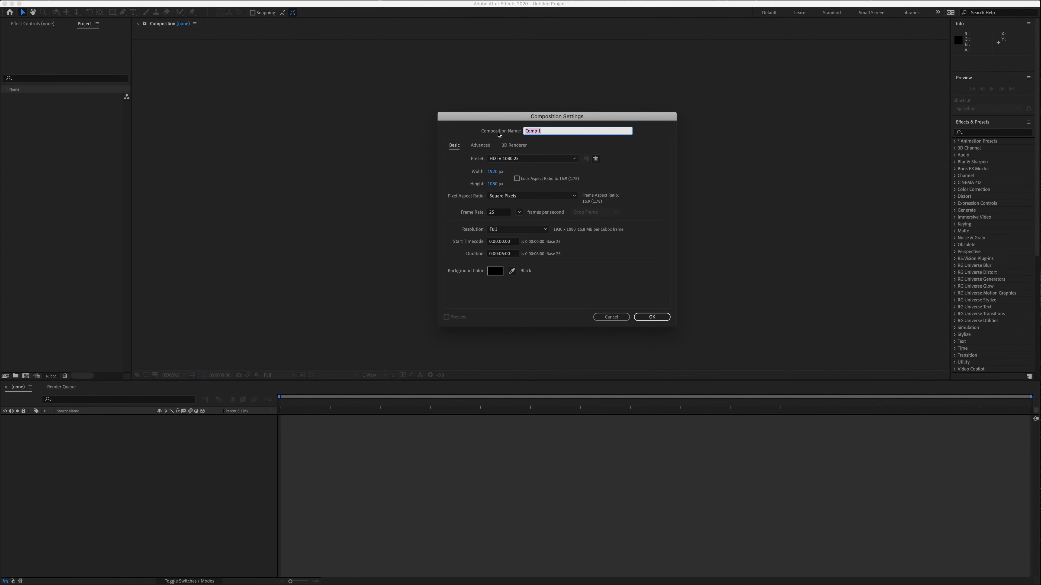
pyautogui.write('Bouncing Ball')
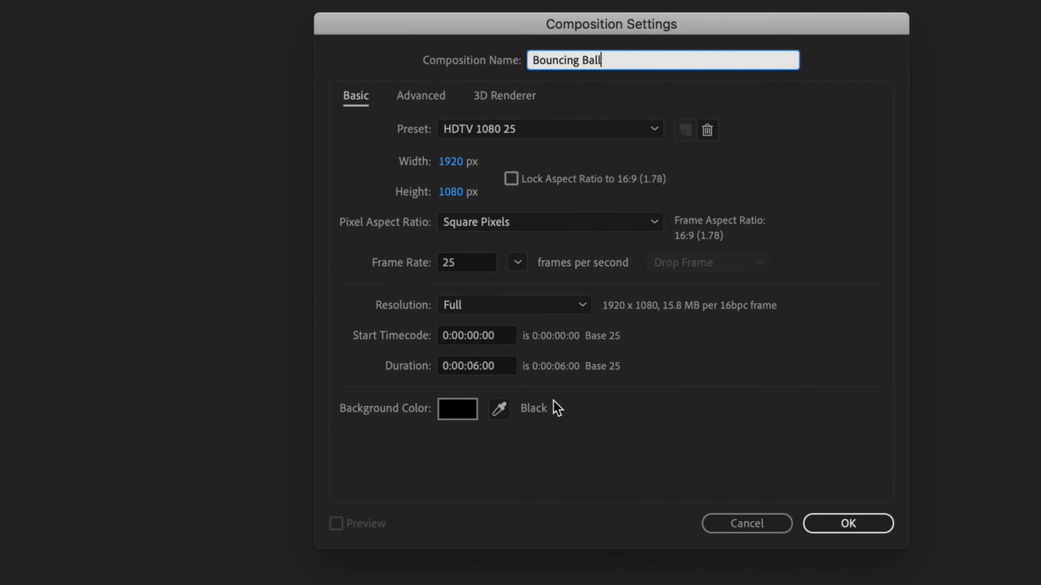
pyautogui.click(824, 533)
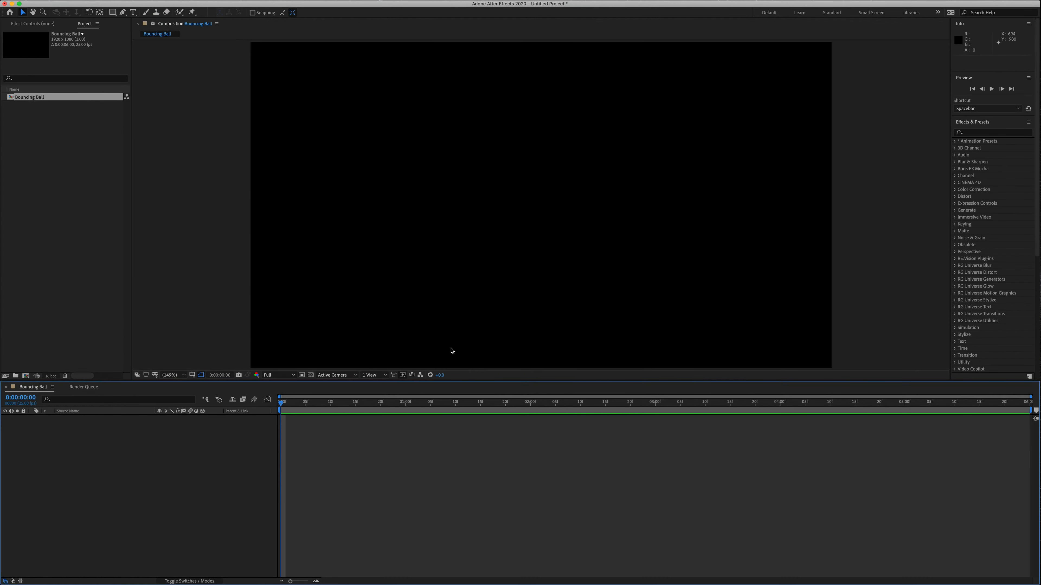
# Draw a green circle about 154 px wide in the upper-left part of the composition with the Ellipse tool.
pyautogui.click(113, 12)
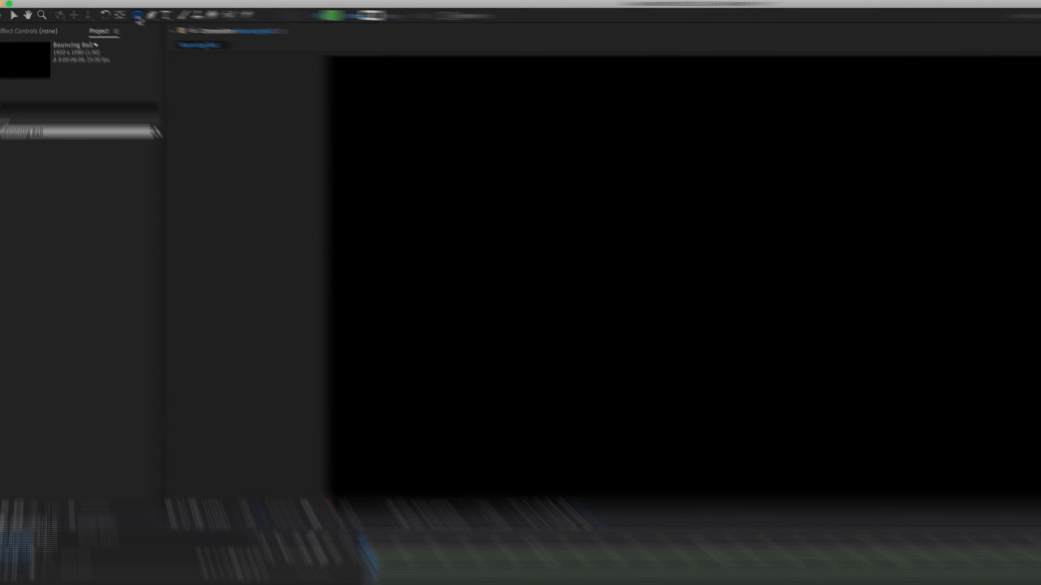
pyautogui.press('q')
pyautogui.press('q')
pyautogui.press('q')
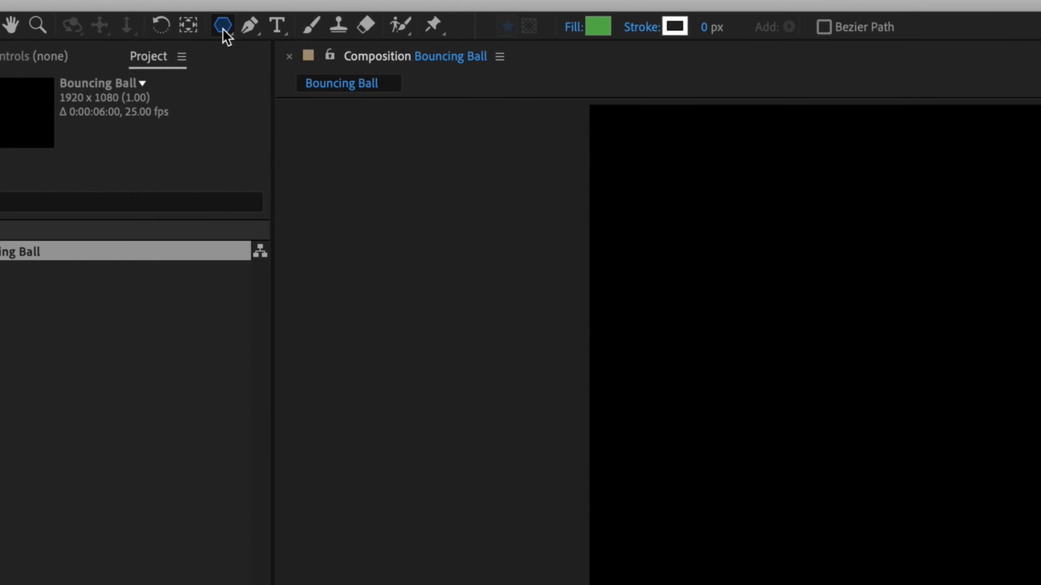
pyautogui.press('q')
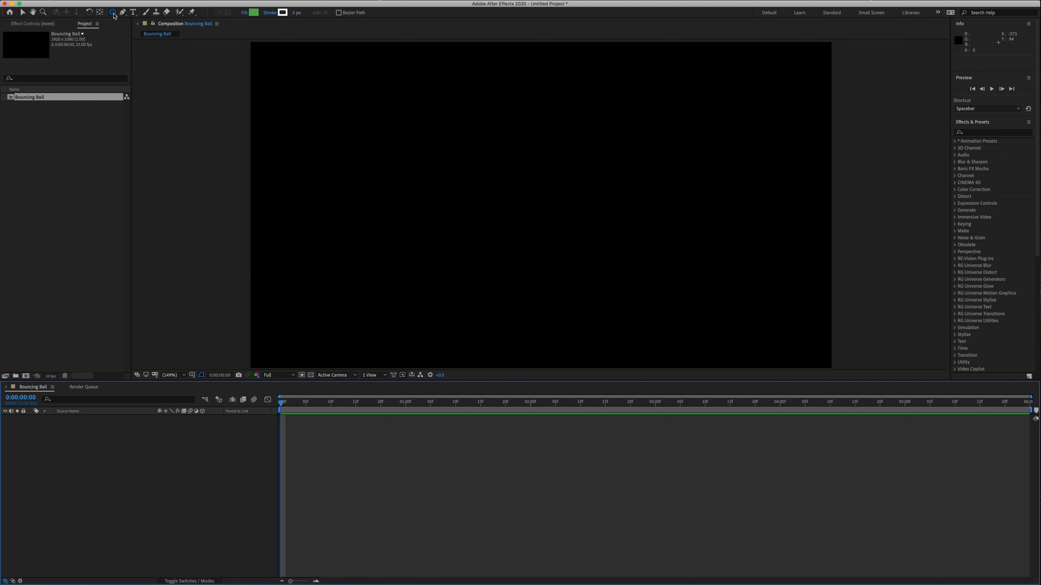
pyautogui.press('q')
pyautogui.moveTo(368, 136); pyautogui.dragTo(467, 234)
pyautogui.moveTo(444, 141); pyautogui.dragTo(415, 176)
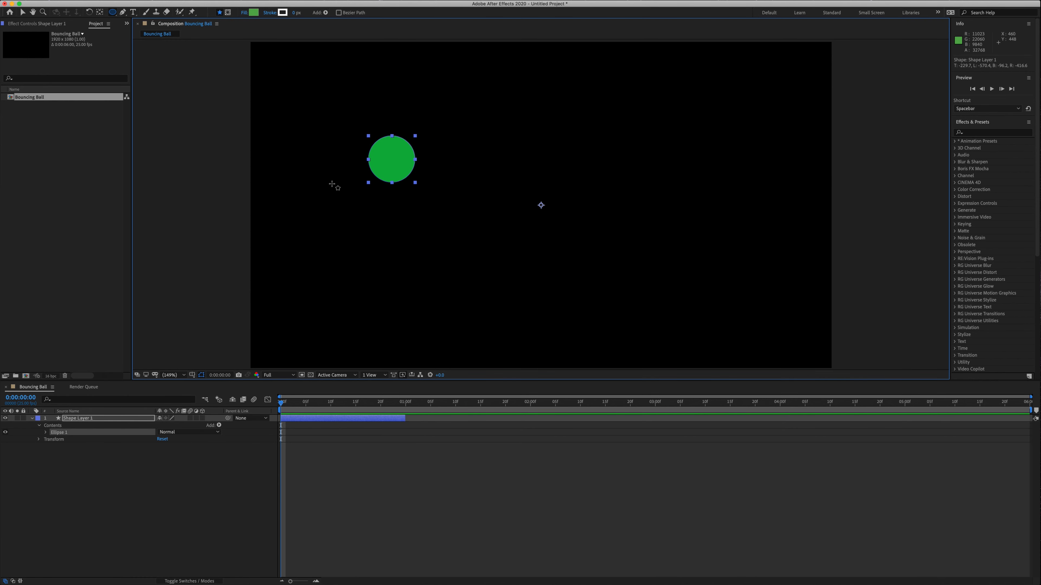
# Extend the circle's shape layer to the end of the six-second composition.
pyautogui.click(73, 419)
pyautogui.click(74, 421)
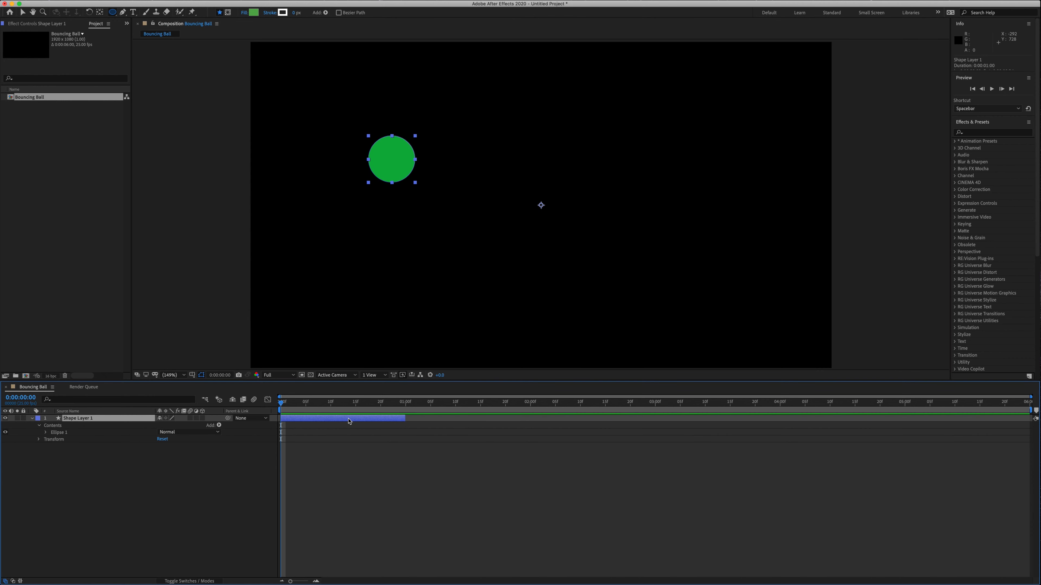
pyautogui.moveTo(405, 419); pyautogui.dragTo(1027, 422)
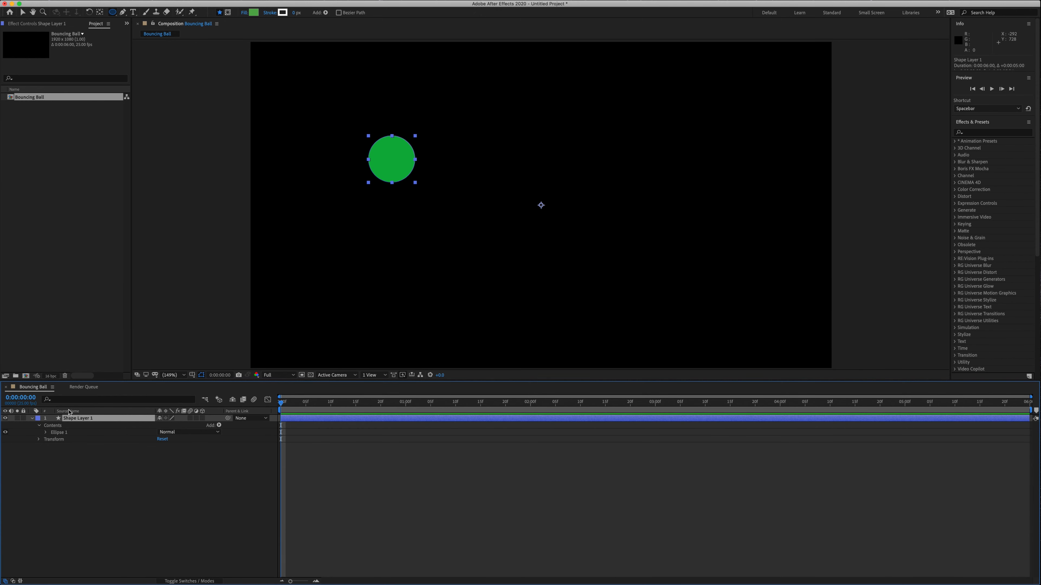
# Rename the shape layer as Ball and collapse its properties.
pyautogui.click(100, 453)
pyautogui.click(82, 420)
pyautogui.press('Return')
pyautogui.write('Ball')
pyautogui.press('Return')
pyautogui.press('u')
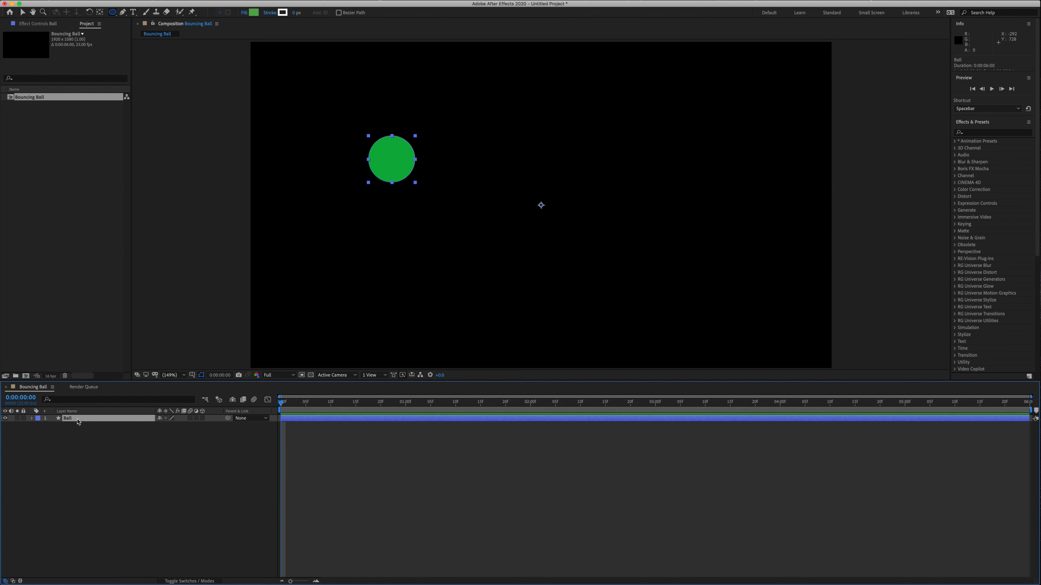
# Expand the Ball layer down to its Transform properties.
pyautogui.moveTo(294, 407); pyautogui.dragTo(368, 410)
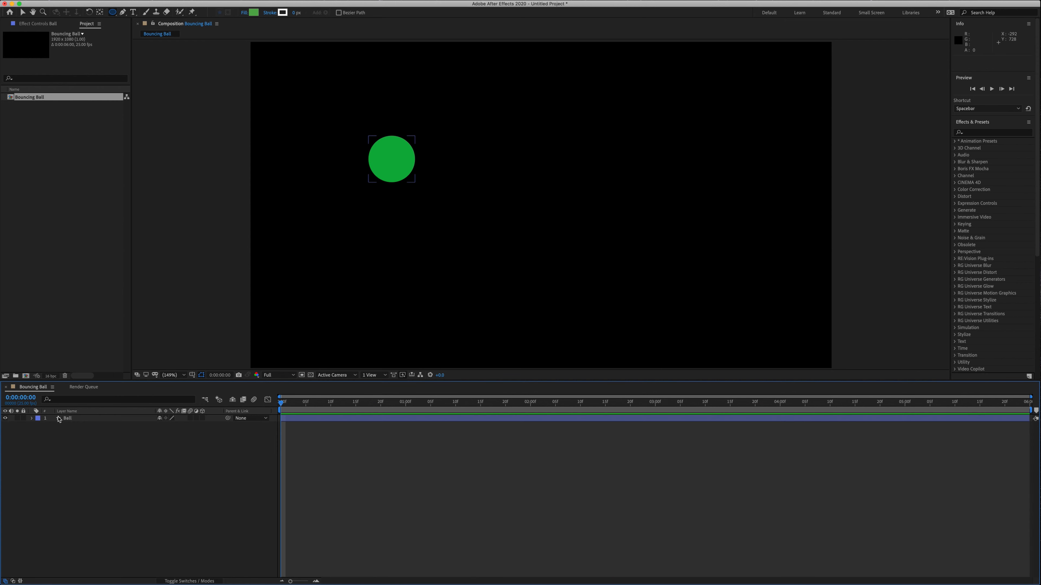
pyautogui.click(56, 419)
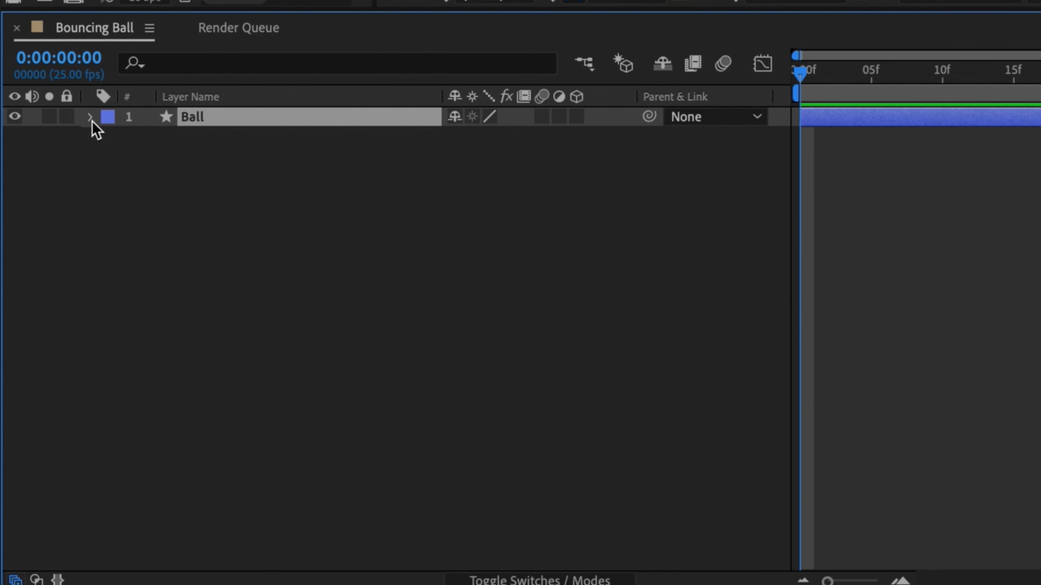
pyautogui.click(32, 418)
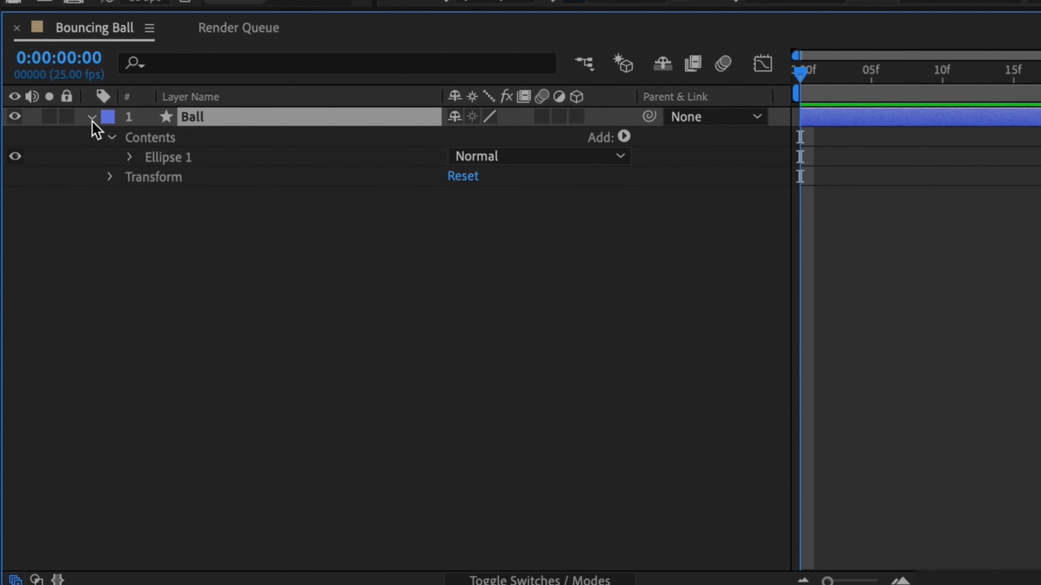
pyautogui.click(110, 178)
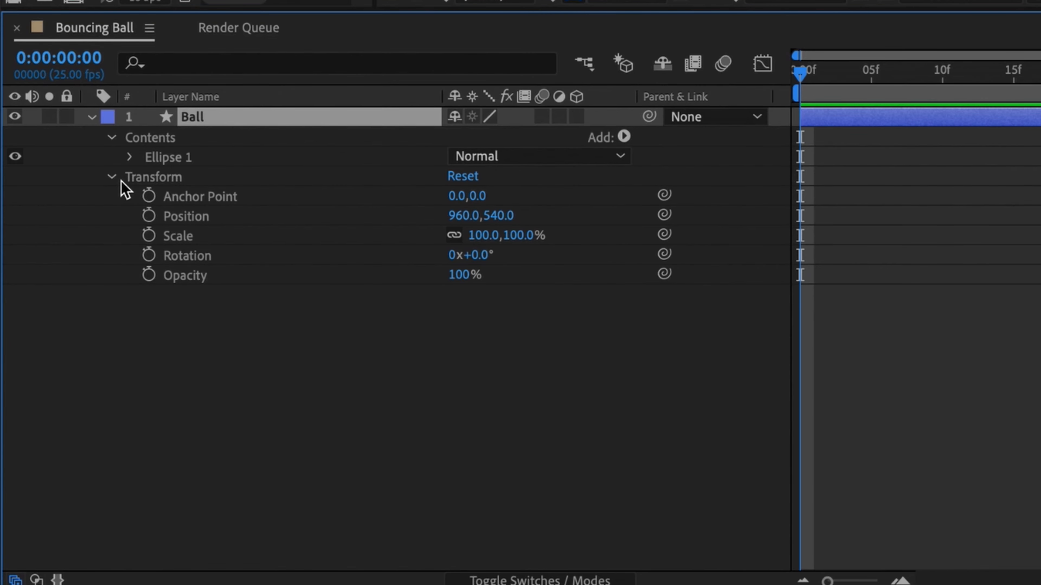
# Look through the Ball layer's anchor point, position, scale, rotation and opacity properties.
pyautogui.click(179, 183)
pyautogui.click(187, 216)
pyautogui.click(196, 255)
pyautogui.click(196, 274)
pyautogui.click(194, 238)
pyautogui.click(192, 216)
pyautogui.click(200, 197)
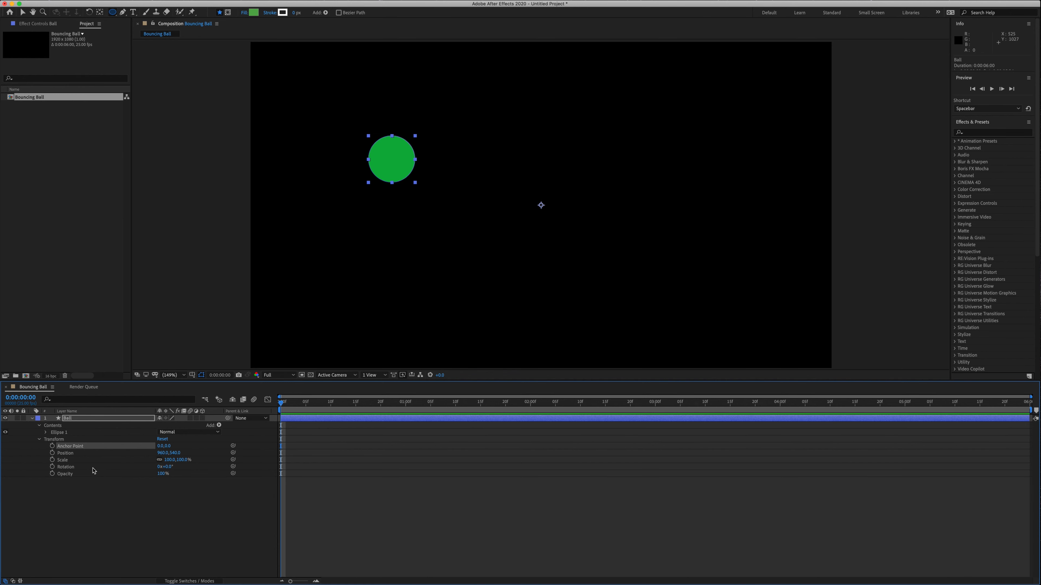
# Try rotating the ball around its current anchor point, and undo the rotation.
pyautogui.click(71, 468)
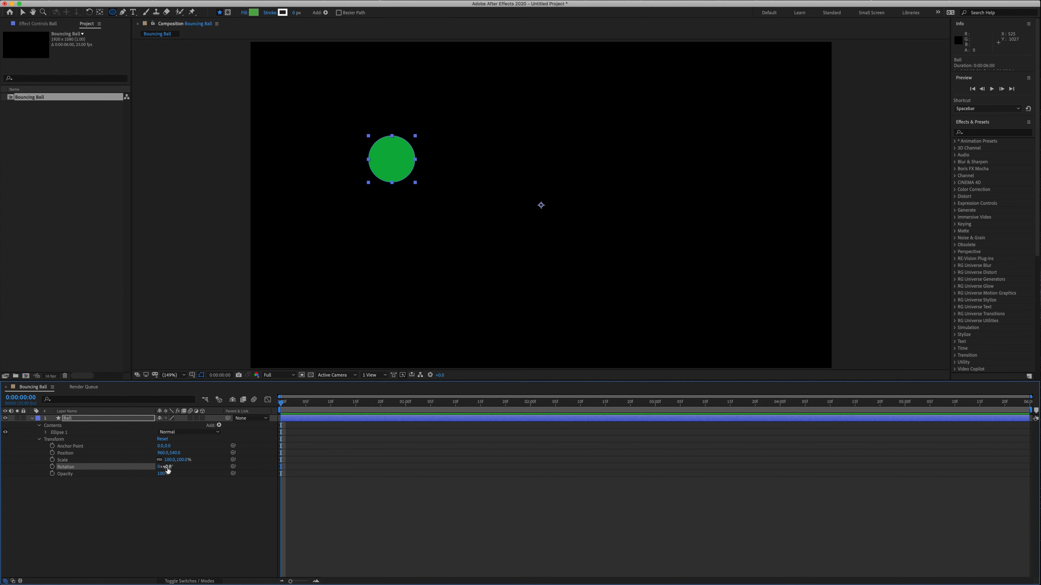
pyautogui.moveTo(167, 469); pyautogui.dragTo(300, 476)
pyautogui.press('super+z')
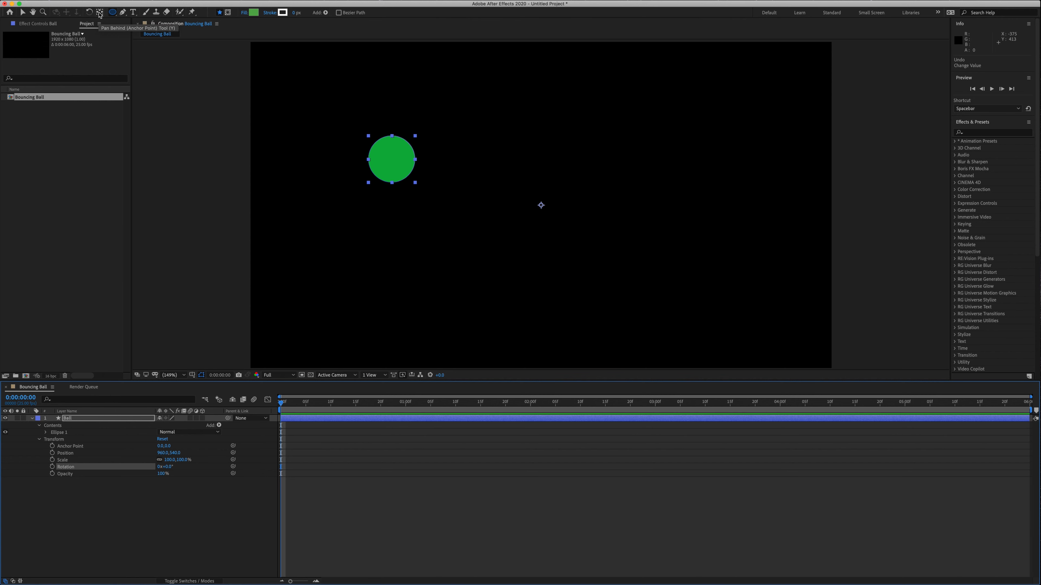
# Move the ball's anchor point to the bottom centre of the circle with the Pan Behind tool.
pyautogui.click(100, 12)
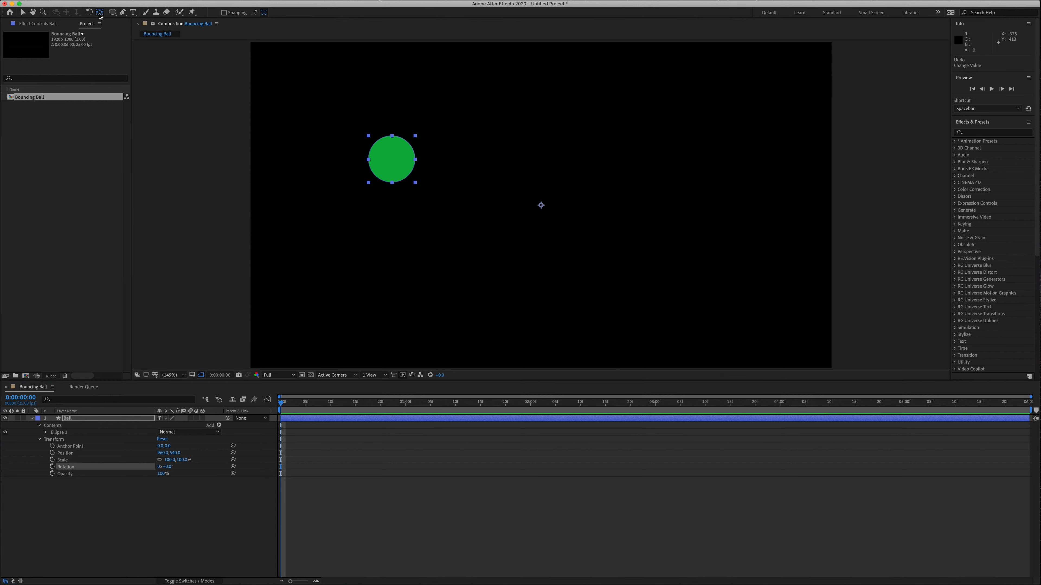
pyautogui.moveTo(541, 207); pyautogui.dragTo(391, 184)
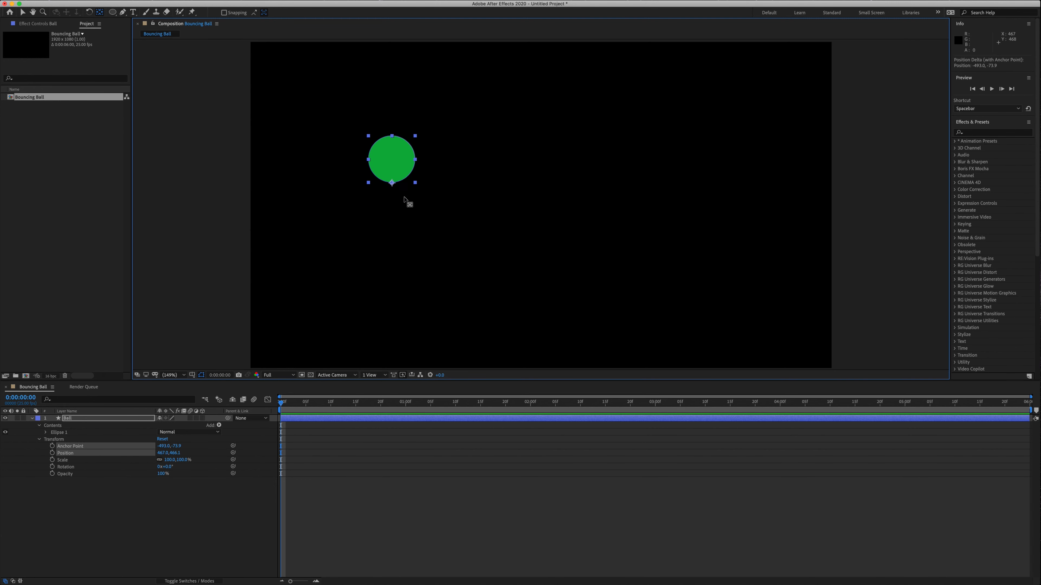
pyautogui.click(124, 511)
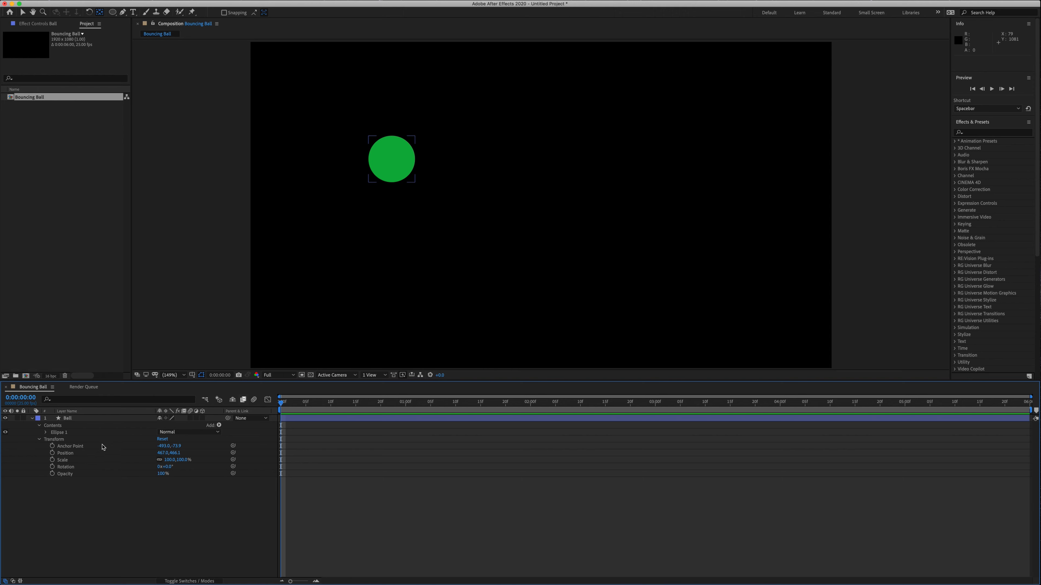
# Move the ball to a position of about 443, 490.
pyautogui.click(81, 456)
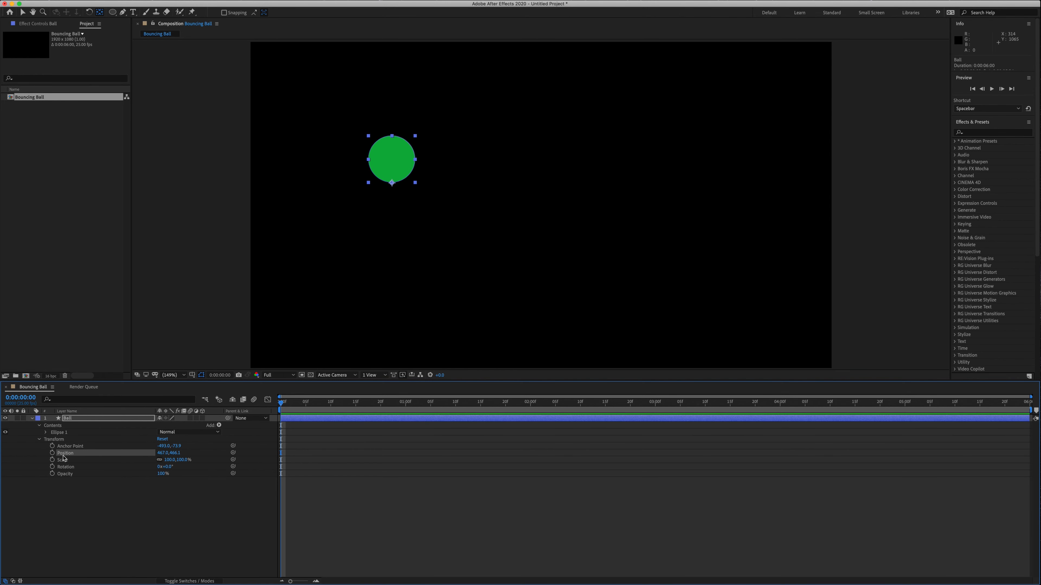
pyautogui.click(163, 453)
pyautogui.write('569')
pyautogui.press('Return')
pyautogui.moveTo(148, 450); pyautogui.dragTo(242, 454)
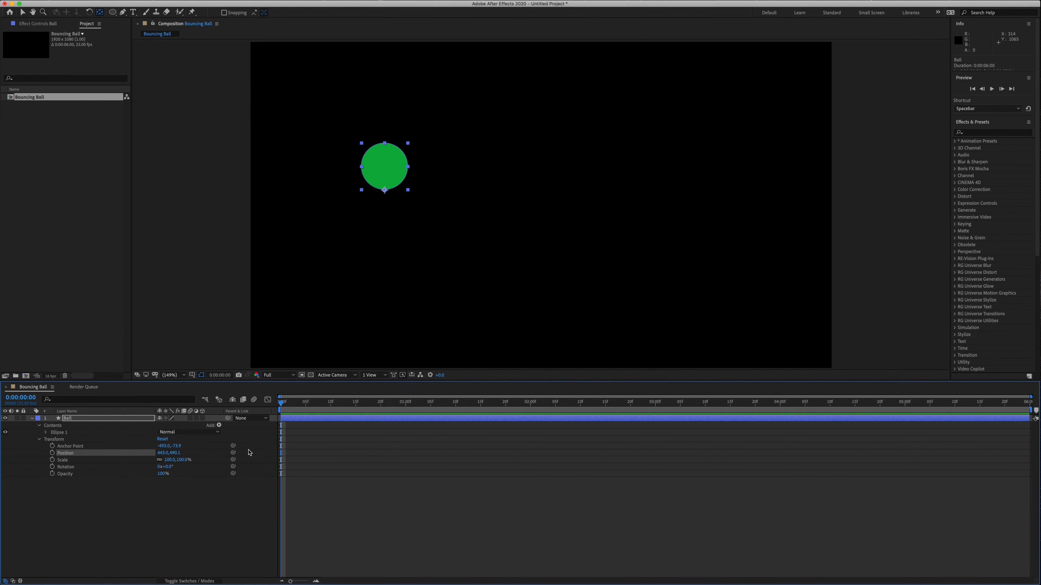
# Separate the ball's Position into X and Y dimensions and add a Y Position keyframe at the first frame.
pyautogui.click(164, 453)
pyautogui.rightClick(74, 455)
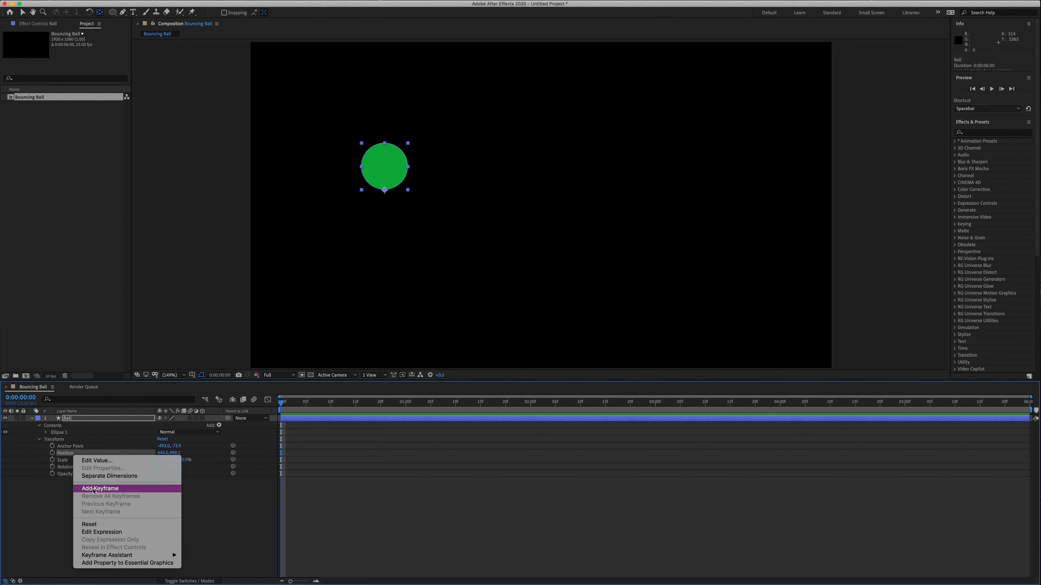
pyautogui.click(101, 476)
pyautogui.click(78, 460)
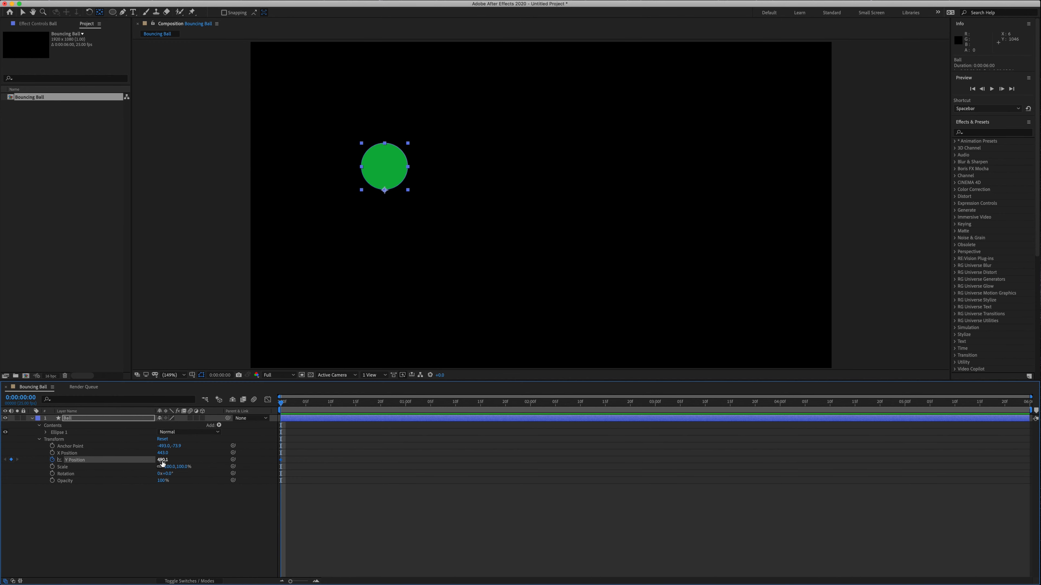
# Raise the ball near the top of the frame by setting its first Y Position keyframe to about 206.
pyautogui.moveTo(299, 454); pyautogui.dragTo(280, 468)
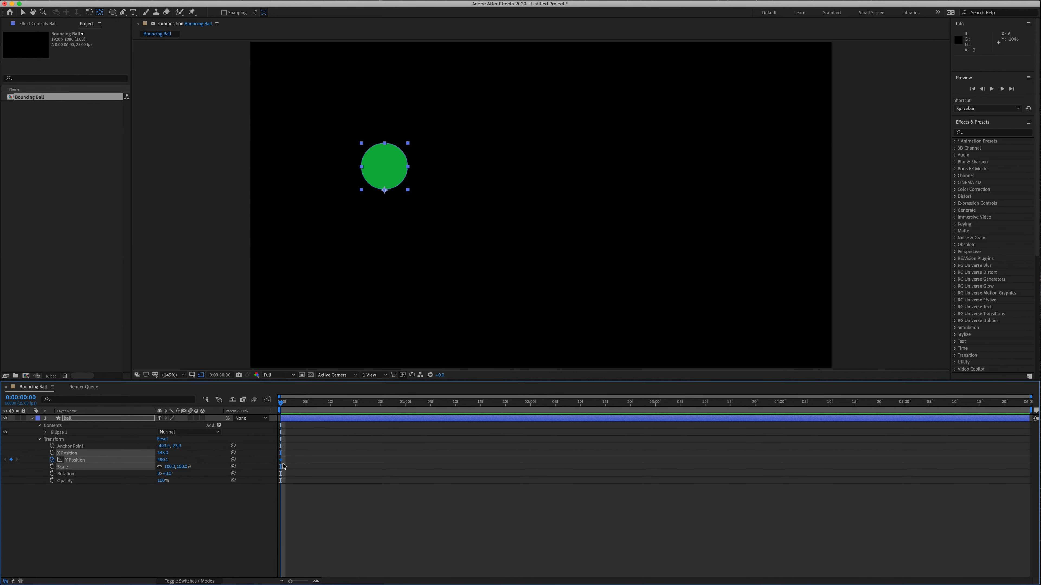
pyautogui.click(283, 464)
pyautogui.click(280, 460)
pyautogui.click(288, 467)
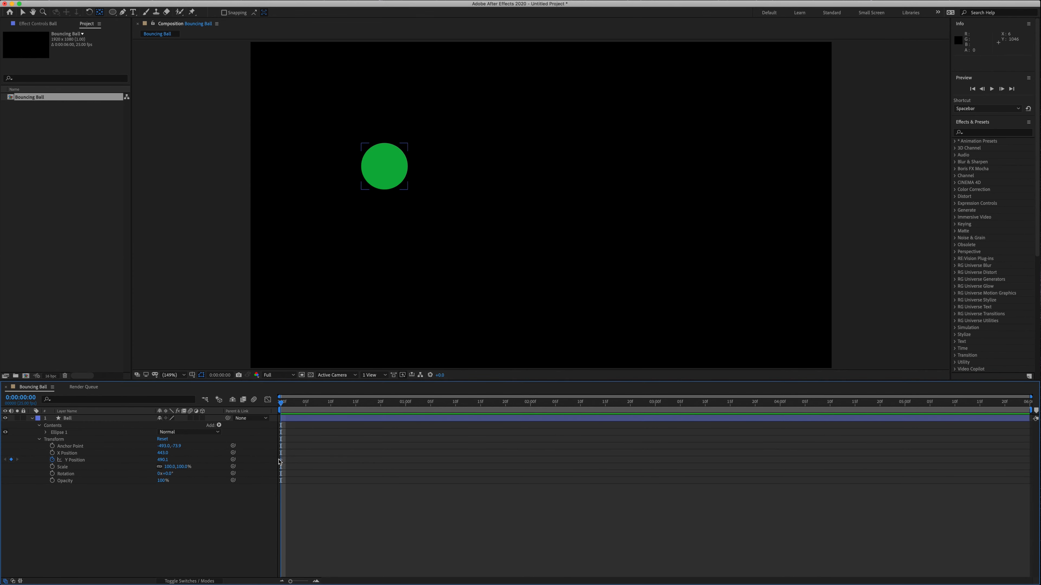
pyautogui.moveTo(163, 460); pyautogui.dragTo(51, 466)
pyautogui.click(98, 533)
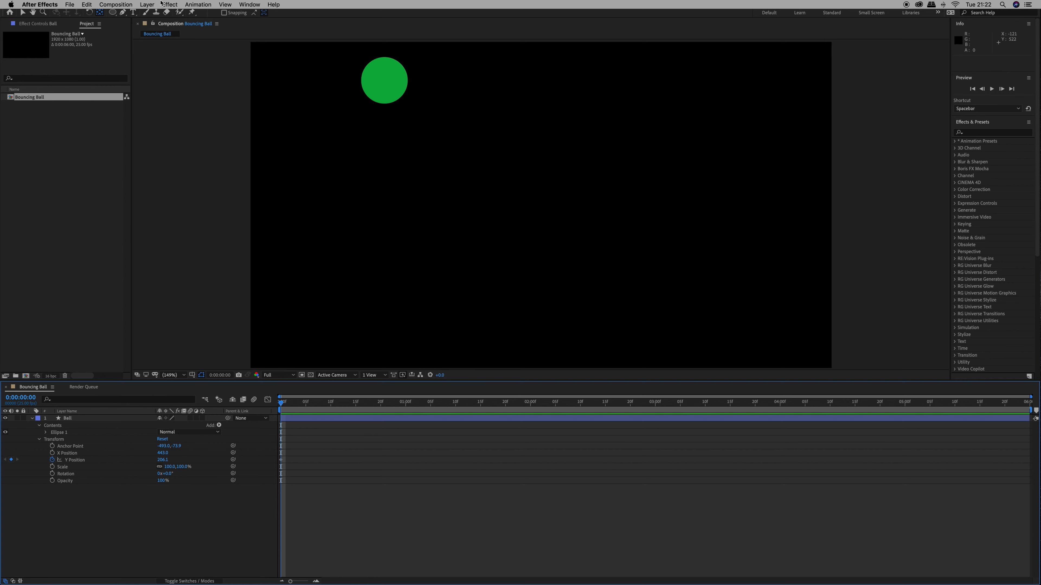
# Create a solid layer named Ground with a medium blue colour, 53609C.
pyautogui.click(147, 5)
pyautogui.moveTo(153, 16)
pyautogui.click(254, 22)
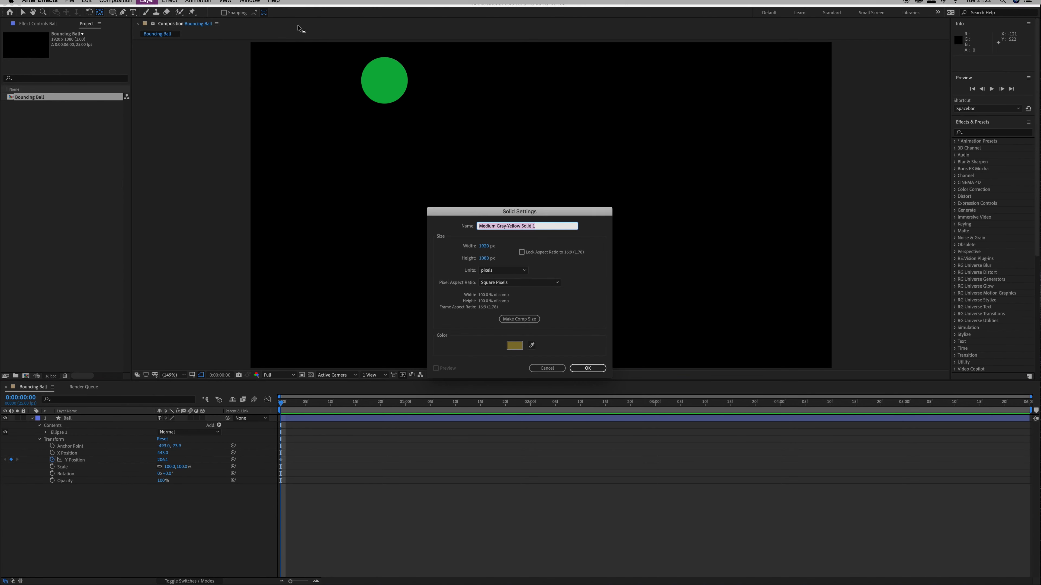
pyautogui.click(513, 346)
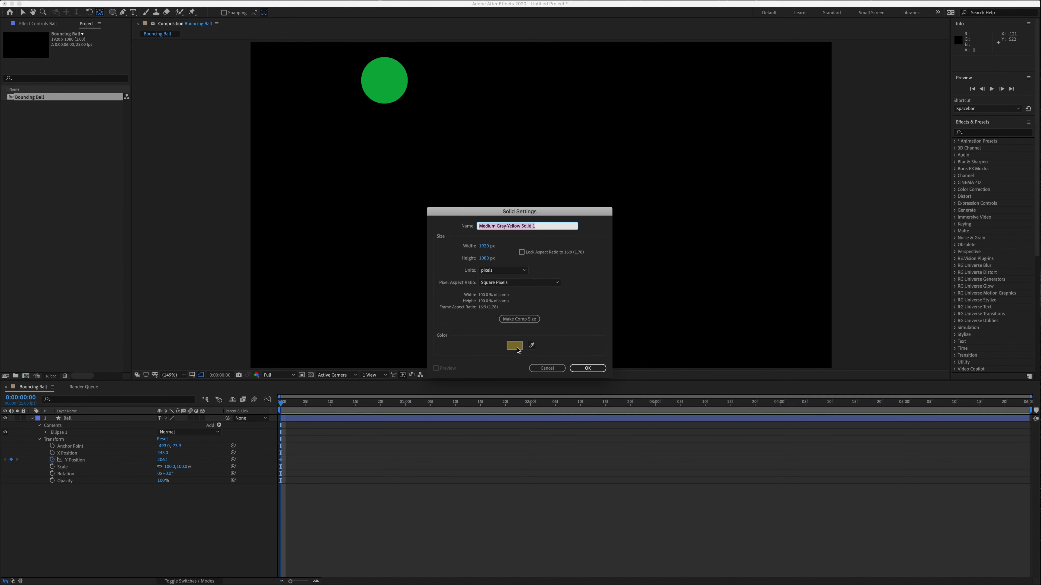
pyautogui.moveTo(551, 348); pyautogui.dragTo(549, 395)
pyautogui.moveTo(545, 336); pyautogui.dragTo(549, 347)
pyautogui.moveTo(483, 365); pyautogui.dragTo(483, 356)
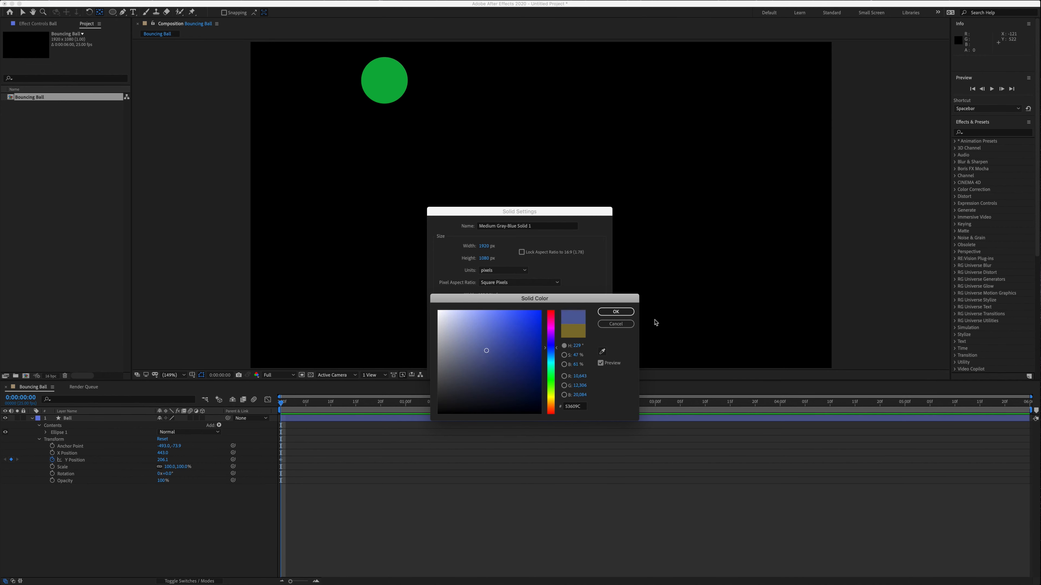
pyautogui.click(617, 313)
pyautogui.click(540, 228)
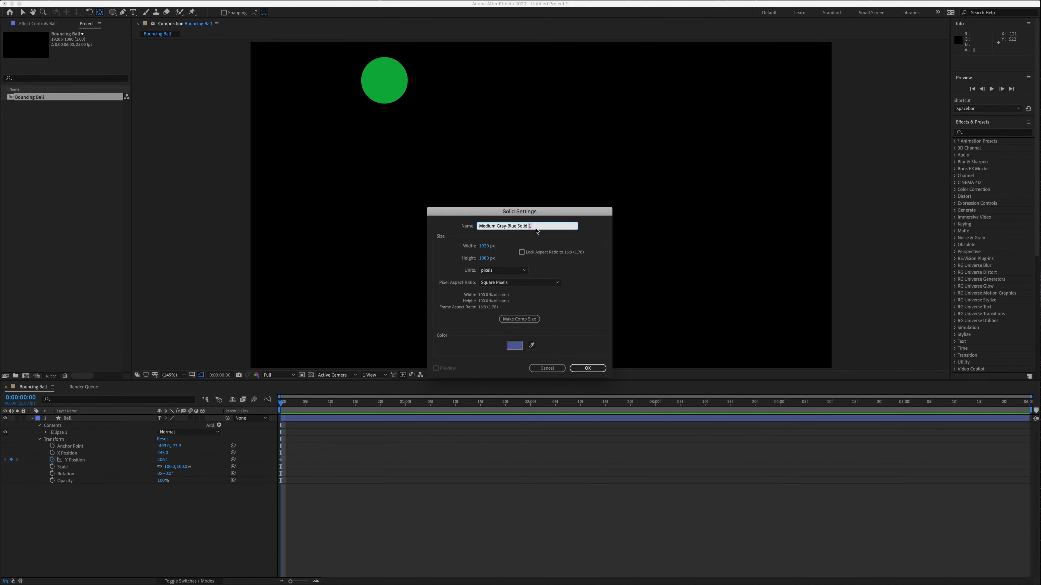
pyautogui.write('Ground')
pyautogui.press('Return')
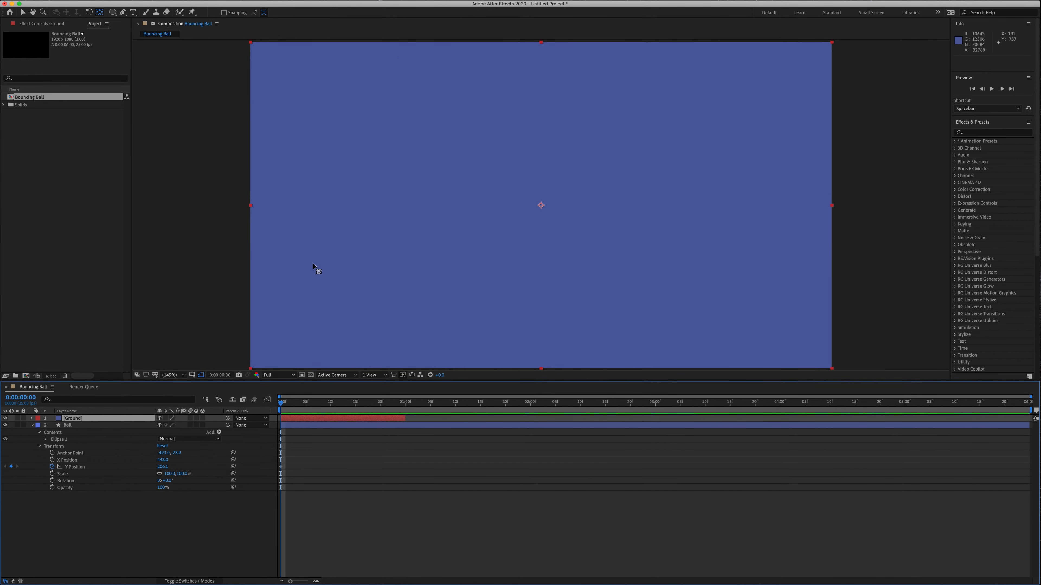
# Lower the Ground layer to position 960, 1464 so that it forms a floor strip along the frame's lower edge.
pyautogui.click(59, 449)
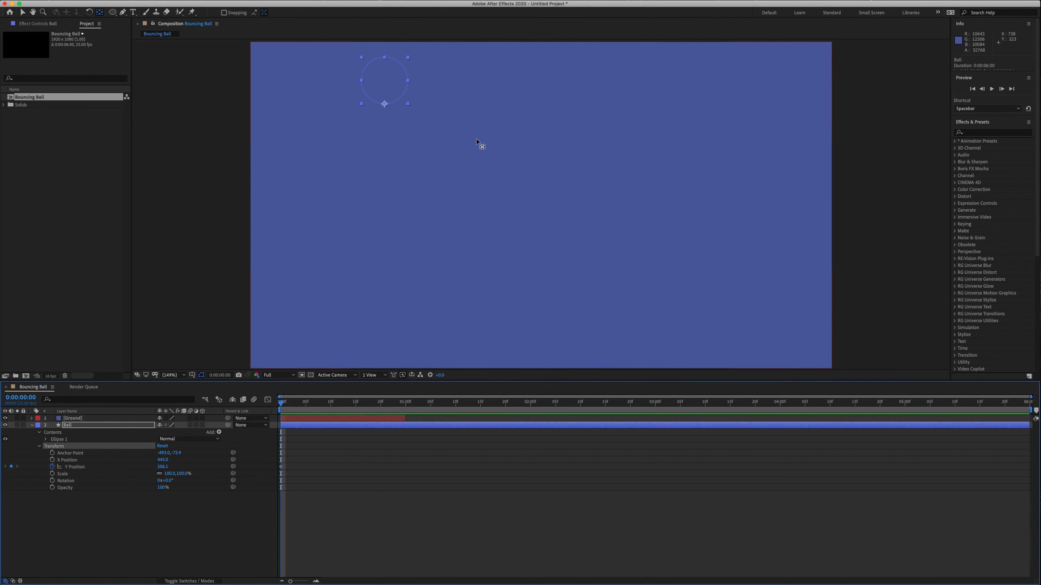
pyautogui.click(73, 421)
pyautogui.click(32, 419)
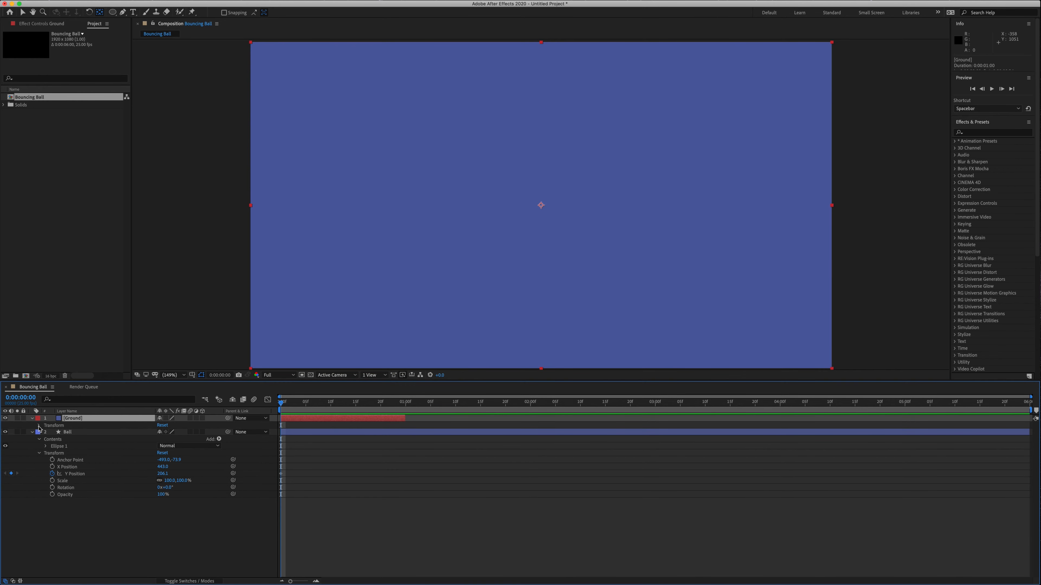
pyautogui.click(40, 426)
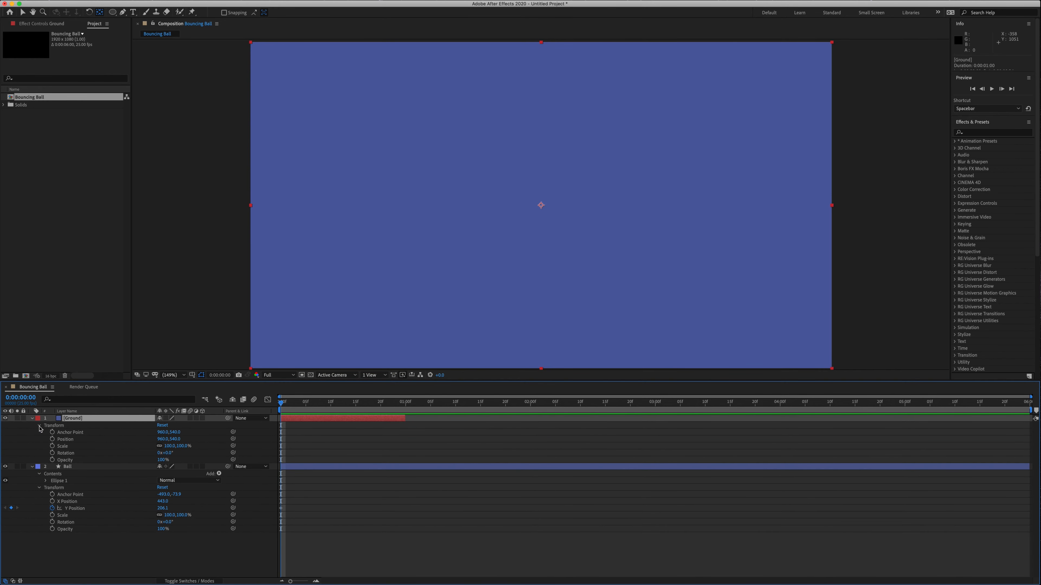
pyautogui.click(66, 440)
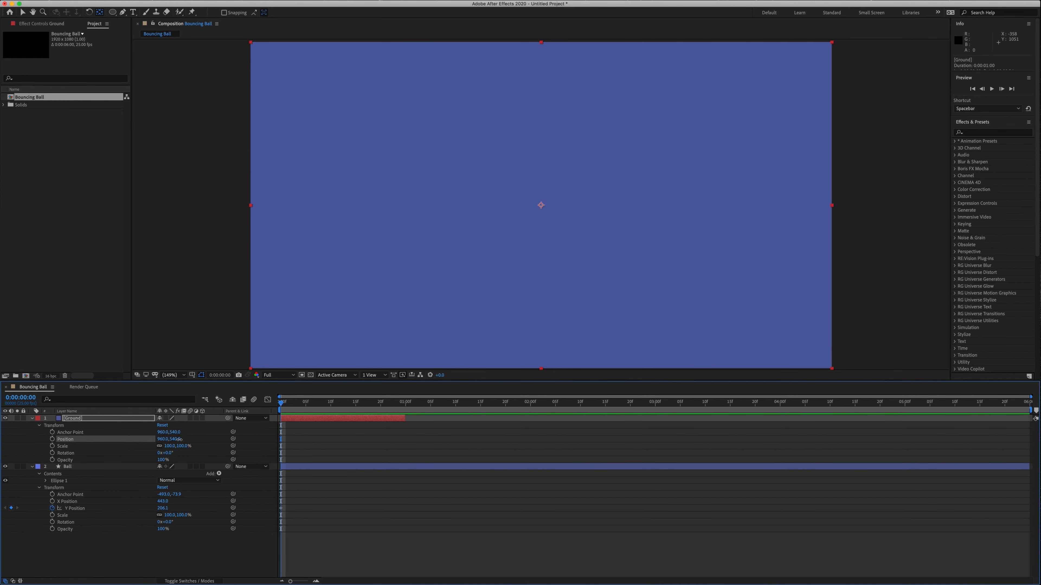
pyautogui.moveTo(179, 439); pyautogui.dragTo(548, 446)
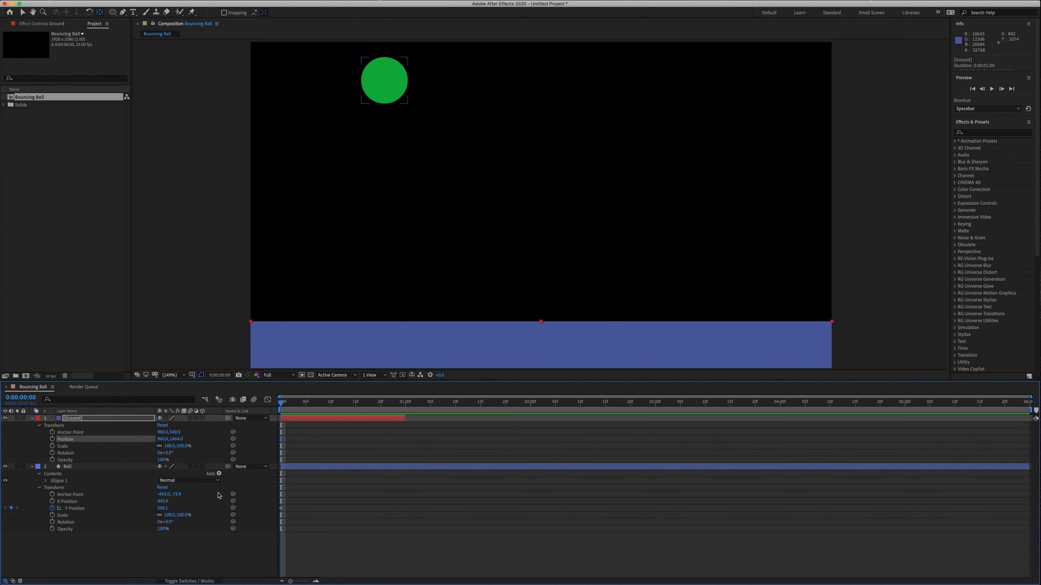
pyautogui.click(252, 560)
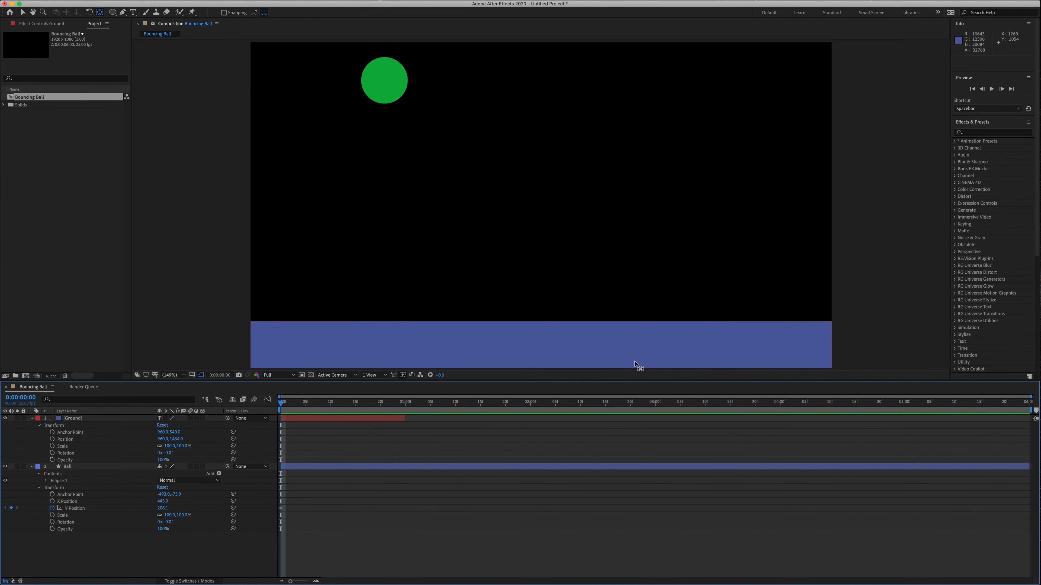
# Extend the Ground layer to the full six seconds of the composition and place it beneath the Ball layer.
pyautogui.click(405, 420)
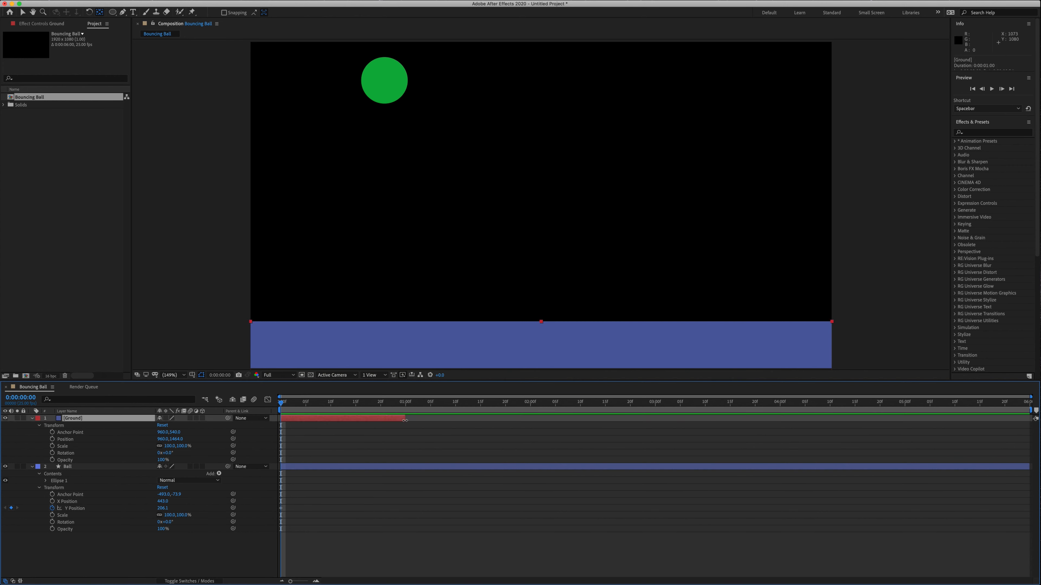
pyautogui.moveTo(339, 406); pyautogui.dragTo(1029, 434)
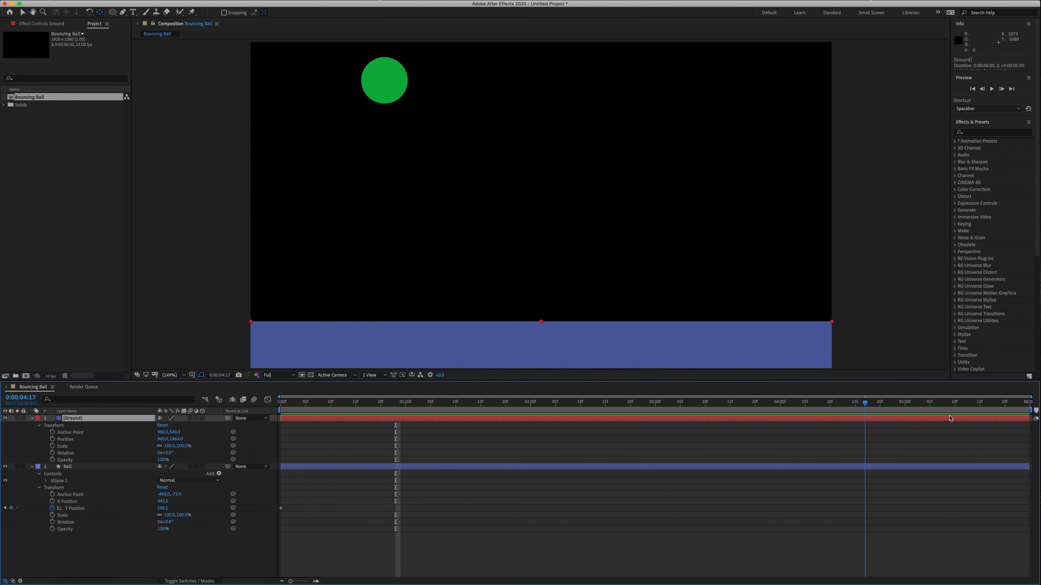
pyautogui.press('Home')
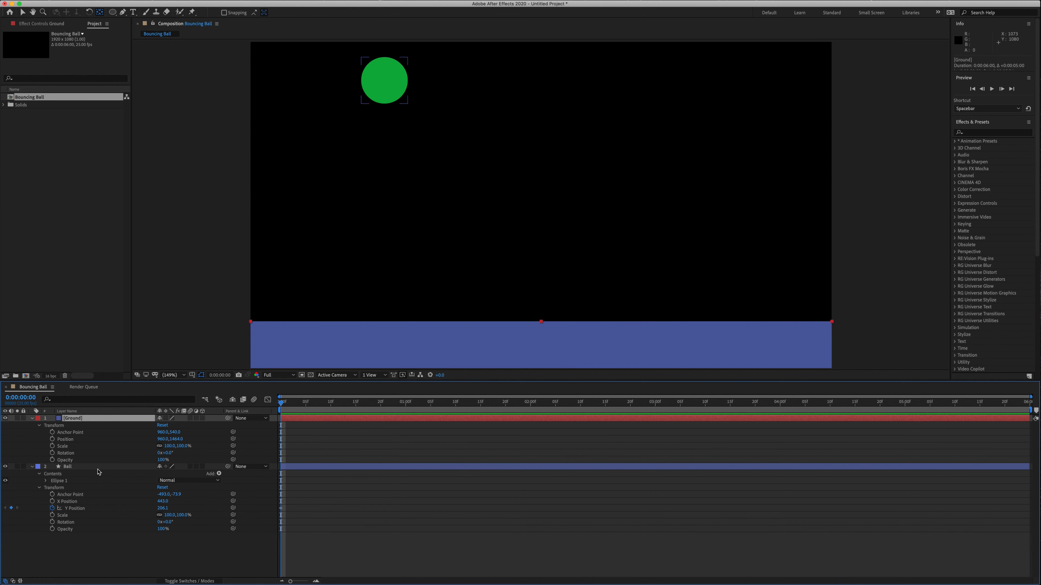
pyautogui.click(80, 470)
pyautogui.moveTo(78, 419); pyautogui.dragTo(71, 552)
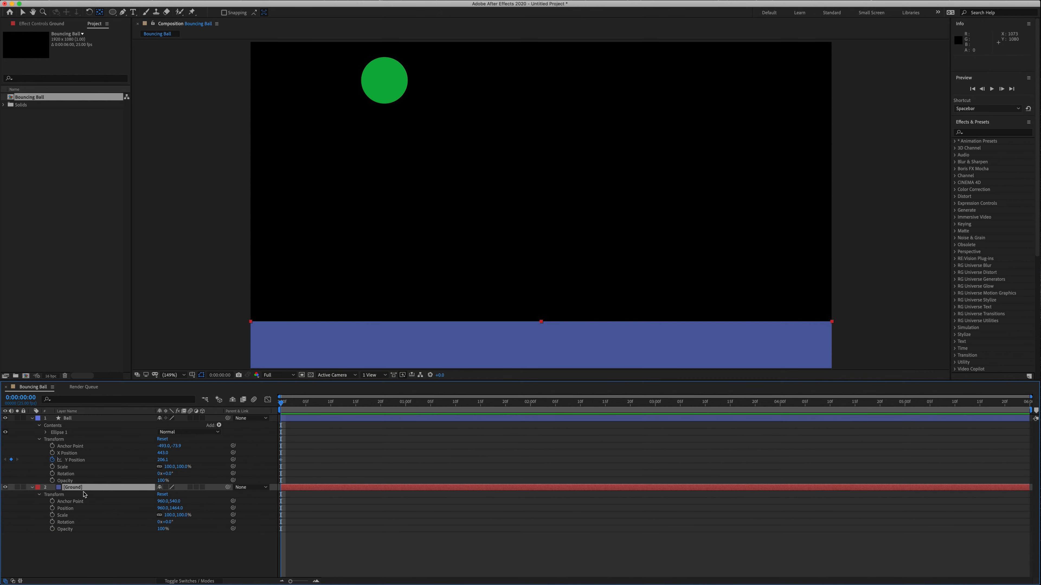
# Drop the ball onto the ground at 0:00:00:15 with a Y Position keyframe of about 917, and preview the fall.
pyautogui.click(79, 417)
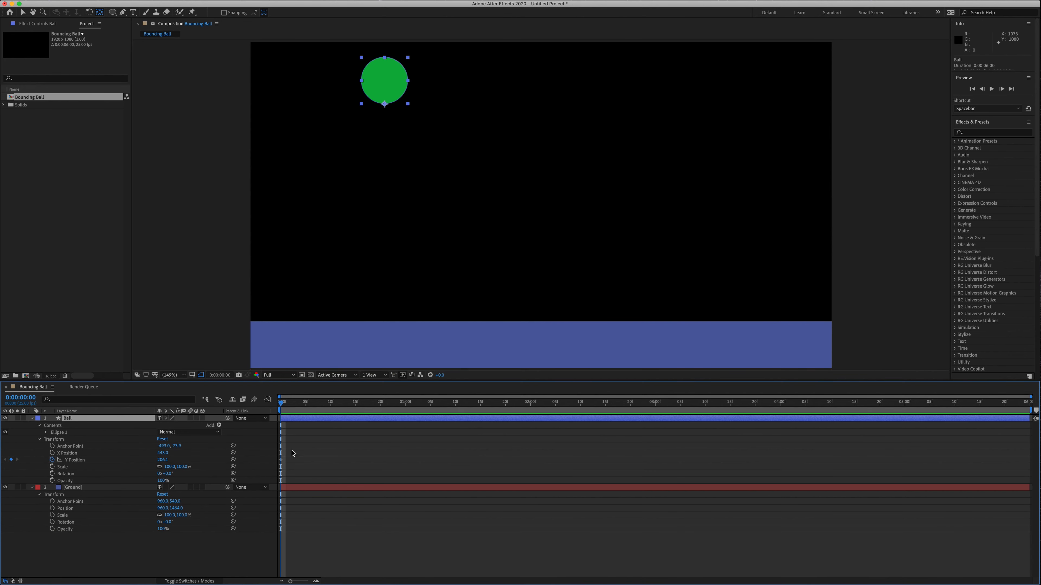
pyautogui.click(81, 460)
pyautogui.moveTo(293, 407); pyautogui.dragTo(355, 405)
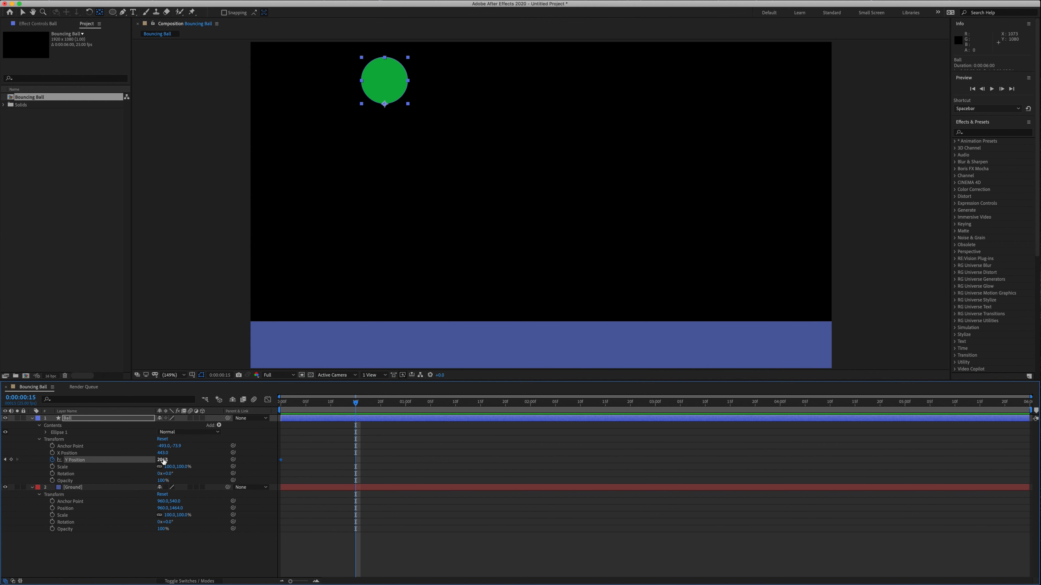
pyautogui.moveTo(165, 461); pyautogui.dragTo(477, 478)
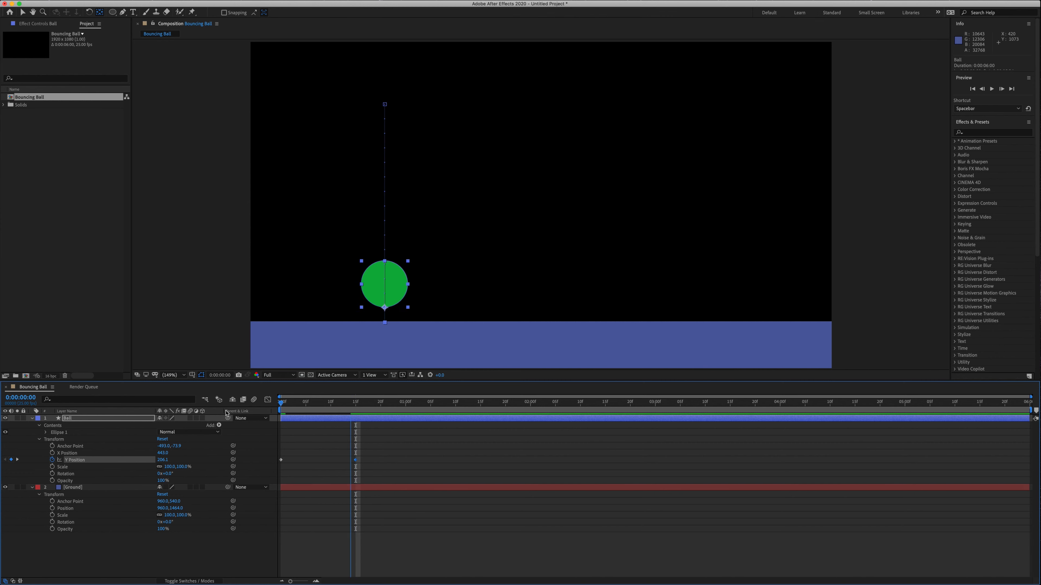
pyautogui.press('Home')
pyautogui.press('space')
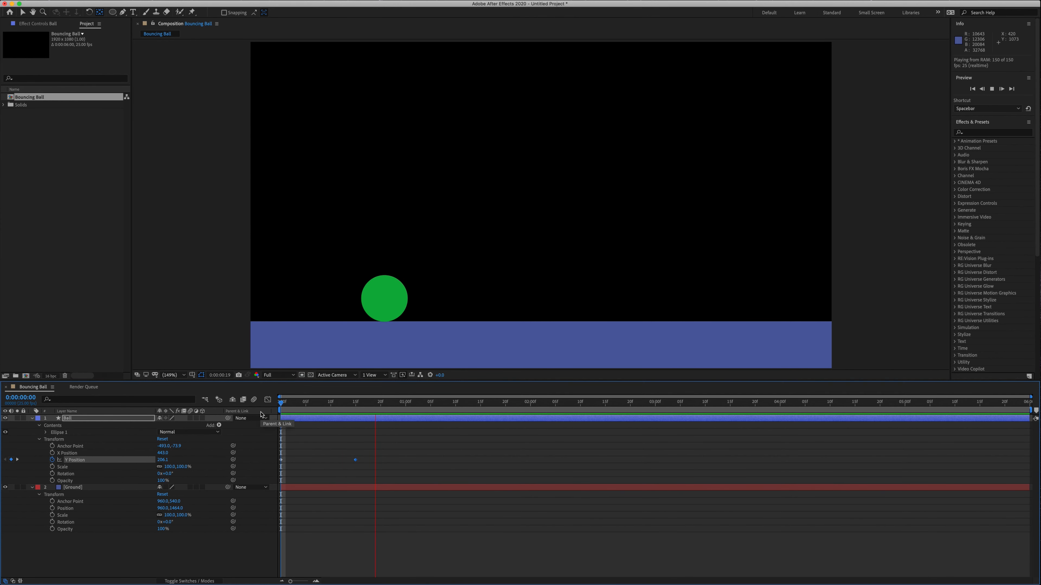
# Add a rebound keyframe at 0:00:01:05 by raising the ball's Y Position to about 575.
pyautogui.moveTo(326, 407); pyautogui.dragTo(430, 410)
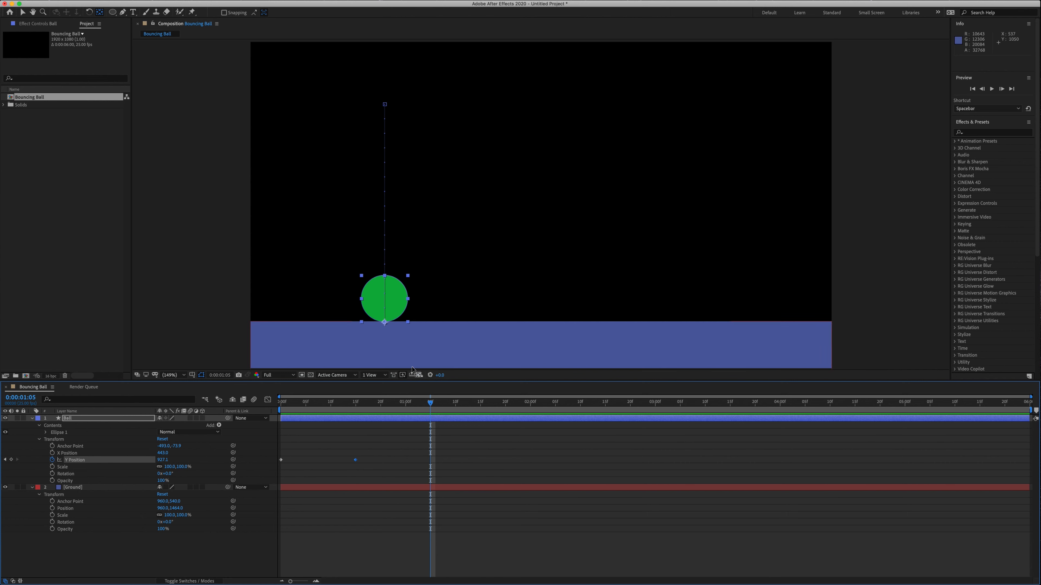
pyautogui.moveTo(355, 406); pyautogui.dragTo(432, 409)
pyautogui.moveTo(162, 459); pyautogui.dragTo(94, 459)
pyautogui.moveTo(17, 460); pyautogui.dragTo(13, 460)
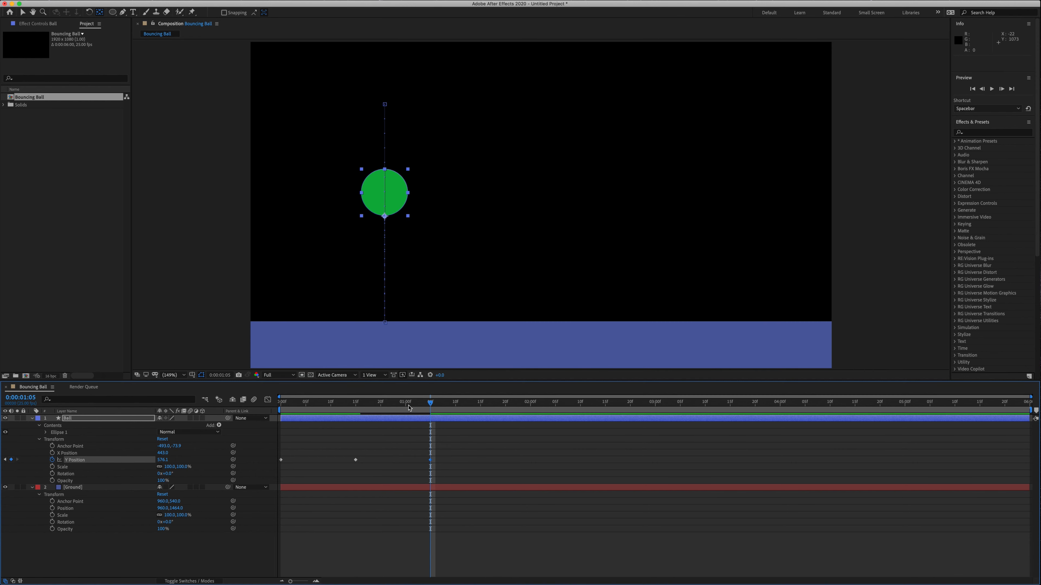
pyautogui.moveTo(488, 410); pyautogui.dragTo(505, 404)
pyautogui.moveTo(168, 461); pyautogui.dragTo(248, 467)
pyautogui.press('super+z')
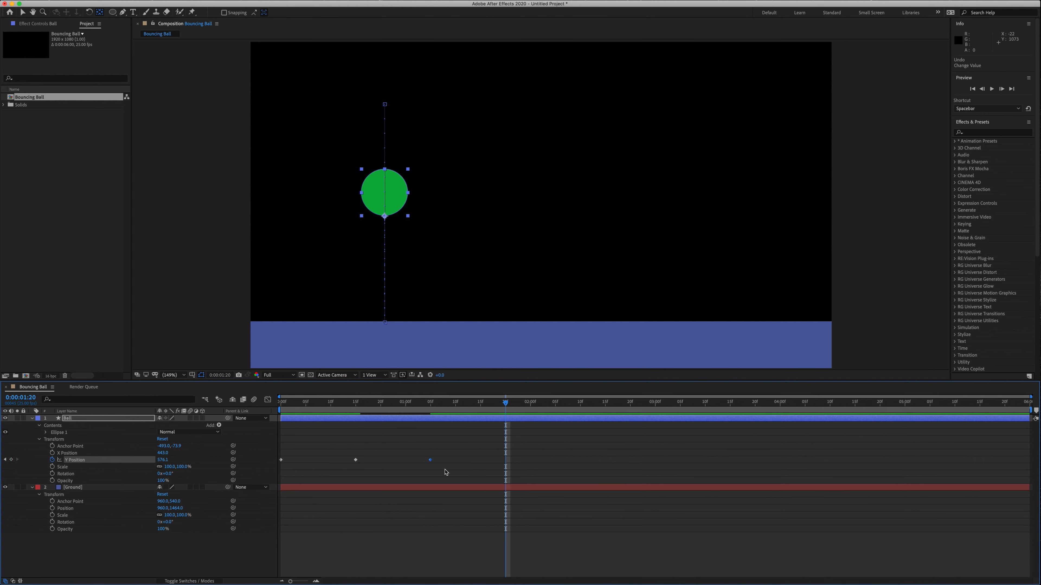
# Copy the ball's ground-contact Y Position keyframe from 0:00:00:15 to 0:00:01:21 and preview the bounce.
pyautogui.moveTo(372, 445); pyautogui.dragTo(353, 461)
pyautogui.moveTo(361, 402); pyautogui.dragTo(355, 402)
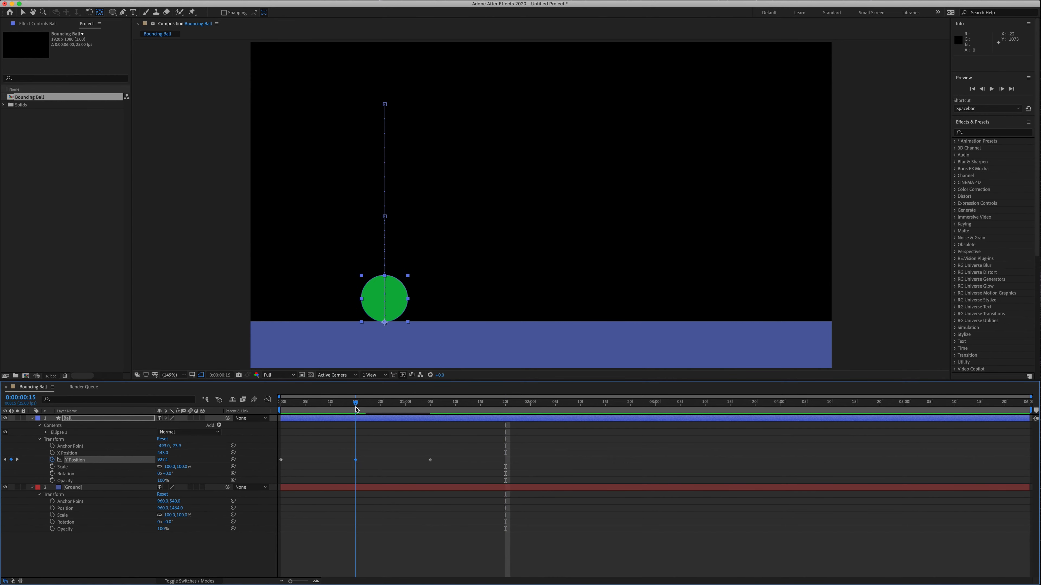
pyautogui.moveTo(332, 454); pyautogui.dragTo(365, 476)
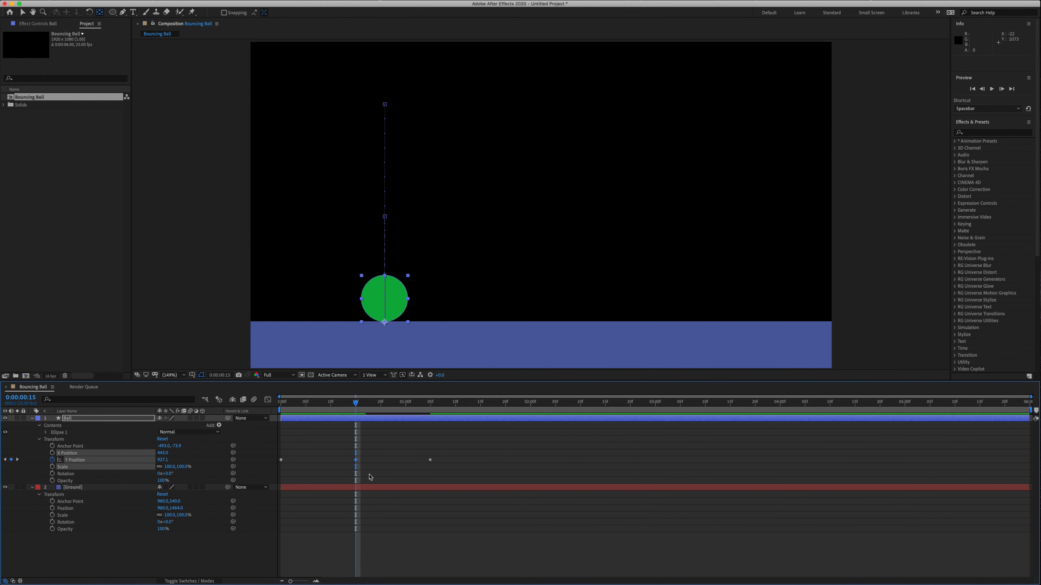
pyautogui.press('super+c')
pyautogui.click(506, 405)
pyautogui.moveTo(507, 406); pyautogui.dragTo(510, 406)
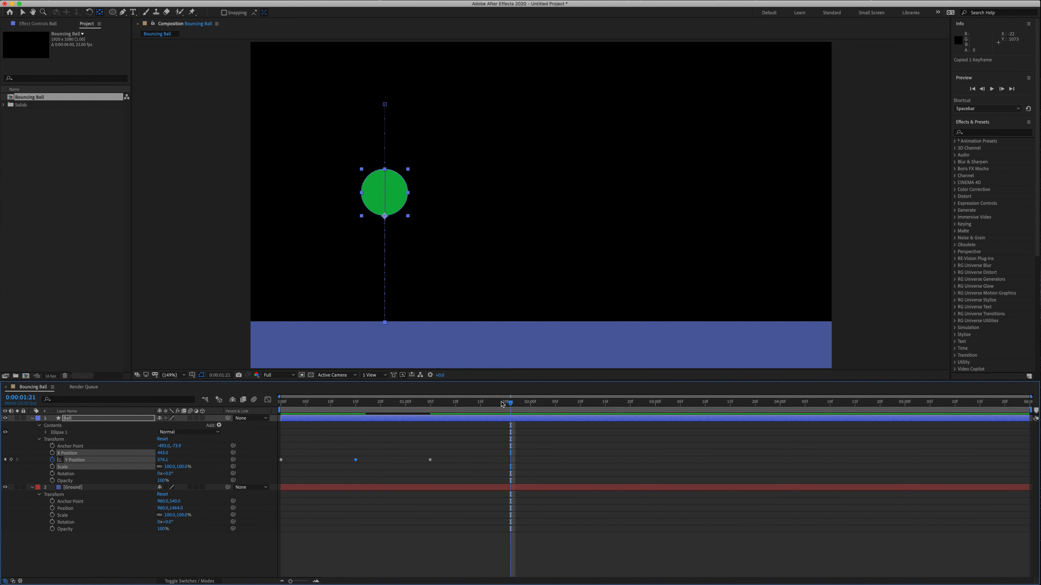
pyautogui.press('super+v')
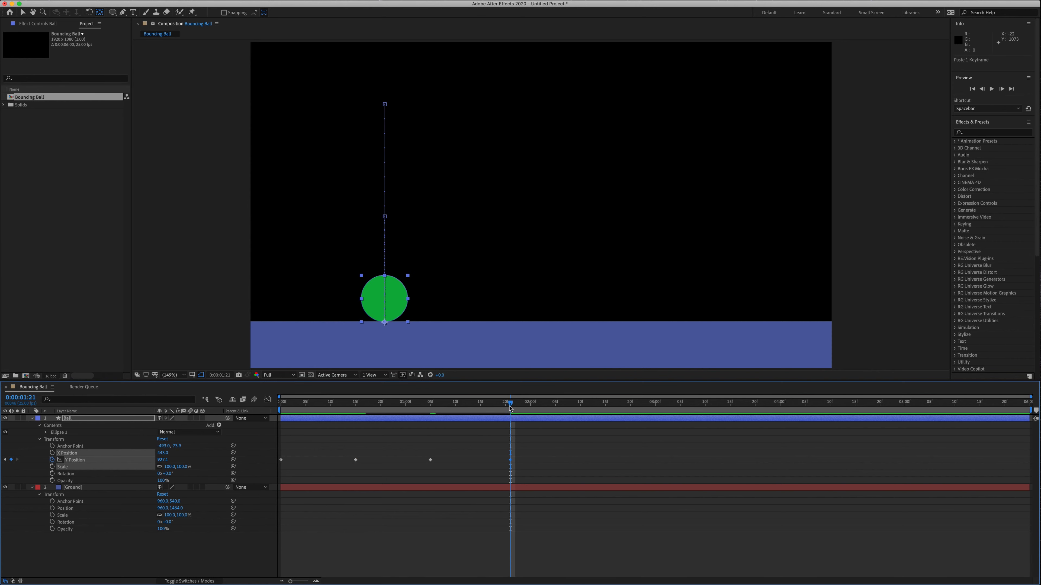
pyautogui.press('space')
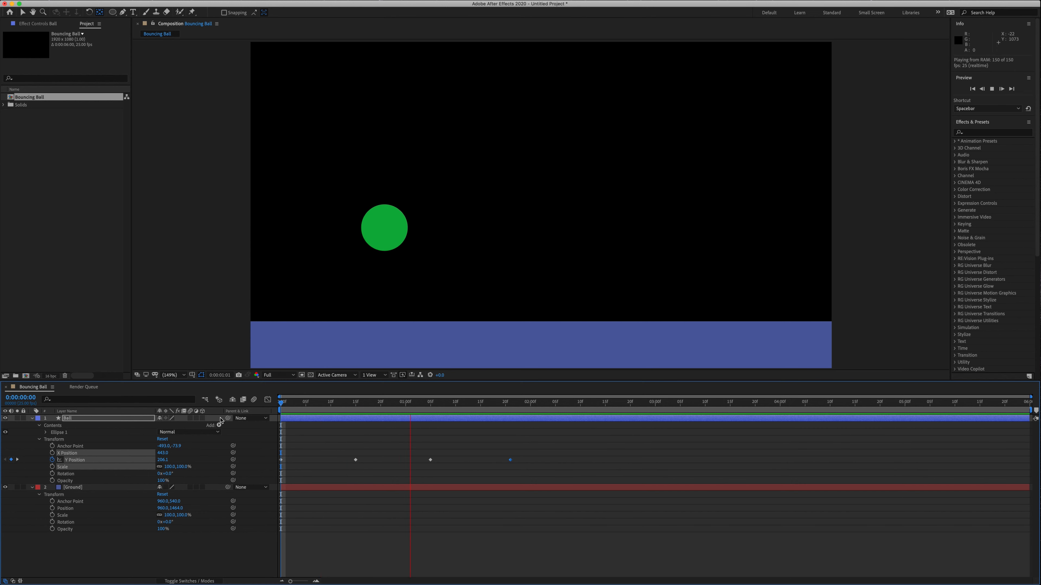
pyautogui.press('space')
# Add a lower second rebound keyframe for the ball at 0:00:02:10 and paste the ground-contact keyframe at 0:00:02:23.
pyautogui.moveTo(386, 405); pyautogui.dragTo(586, 410)
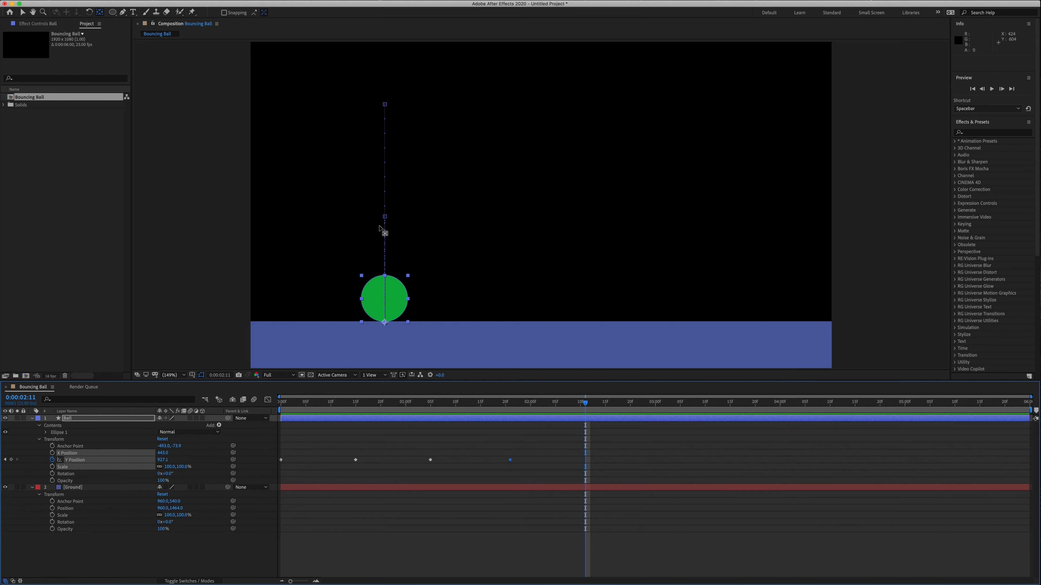
pyautogui.moveTo(525, 405); pyautogui.dragTo(430, 418)
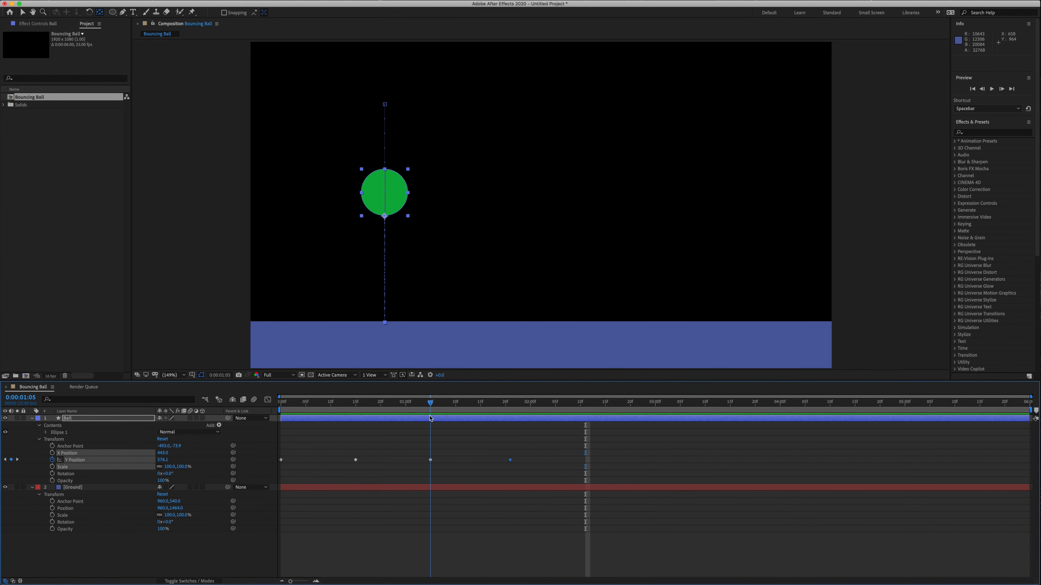
pyautogui.moveTo(510, 408); pyautogui.dragTo(580, 409)
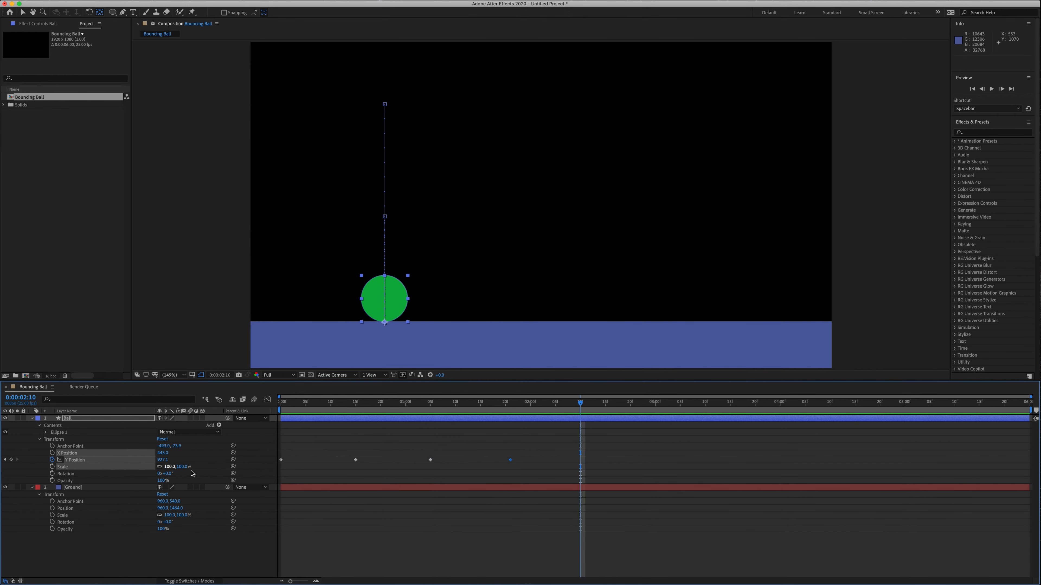
pyautogui.moveTo(167, 461); pyautogui.dragTo(152, 461)
pyautogui.moveTo(592, 408); pyautogui.dragTo(644, 406)
pyautogui.press('super+v')
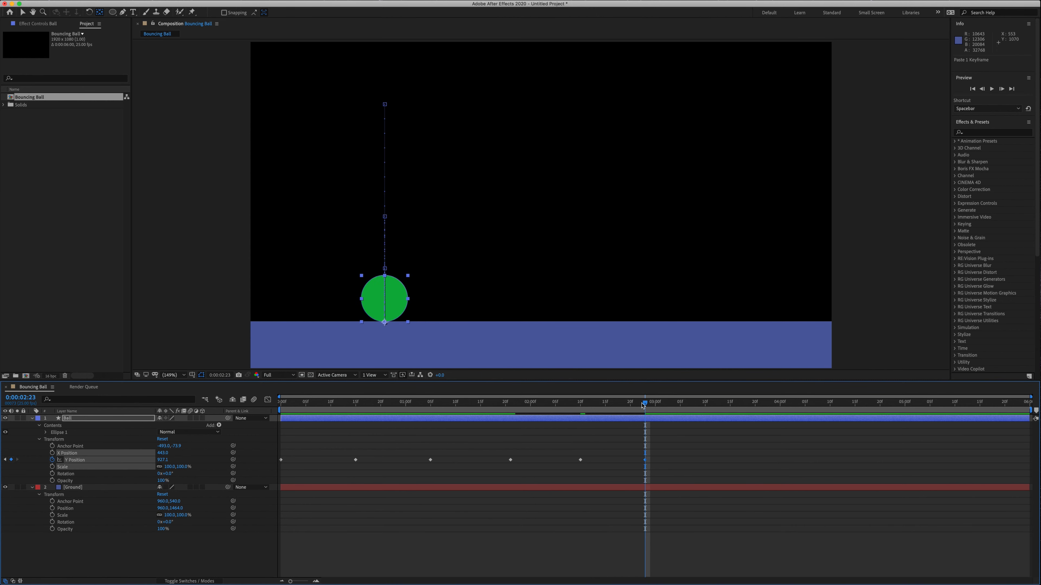
# Continue the ball's Y Position keyframes from 0:00:03:10, alternating ever lower rebounds with pasted ground contacts until the bouncing dies out.
pyautogui.moveTo(646, 406); pyautogui.dragTo(704, 404)
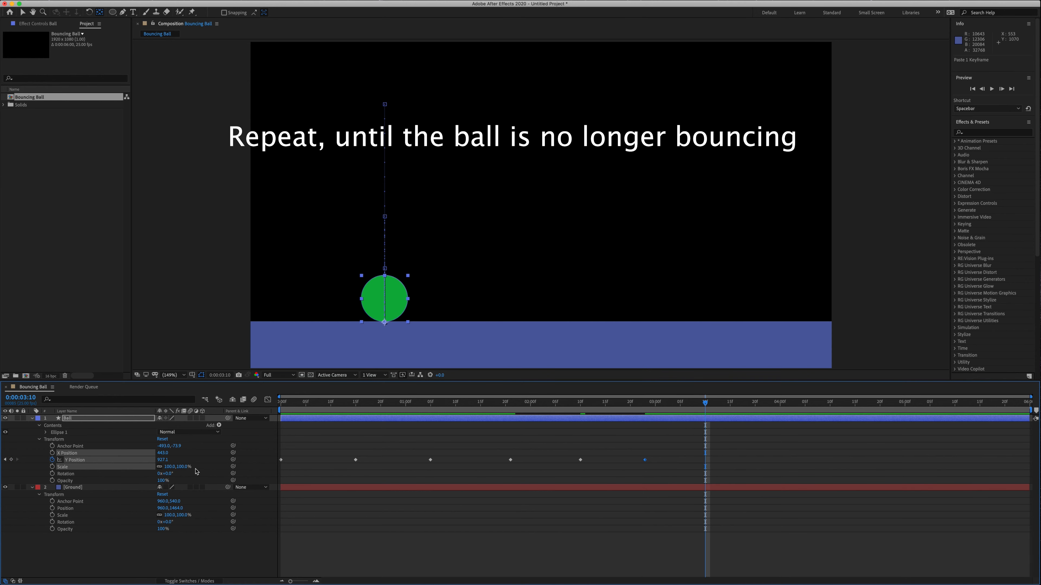
pyautogui.moveTo(162, 460); pyautogui.dragTo(126, 460)
pyautogui.moveTo(705, 403); pyautogui.dragTo(811, 404)
pyautogui.press('super+v')
pyautogui.moveTo(163, 460); pyautogui.dragTo(145, 459)
pyautogui.press('super+v')
pyautogui.moveTo(810, 404); pyautogui.dragTo(915, 404)
pyautogui.moveTo(164, 460); pyautogui.dragTo(161, 460)
pyautogui.moveTo(962, 406); pyautogui.dragTo(975, 406)
pyautogui.press('super+v')
# Play back the complete bounce animation from the first frame.
pyautogui.moveTo(362, 411); pyautogui.dragTo(281, 412)
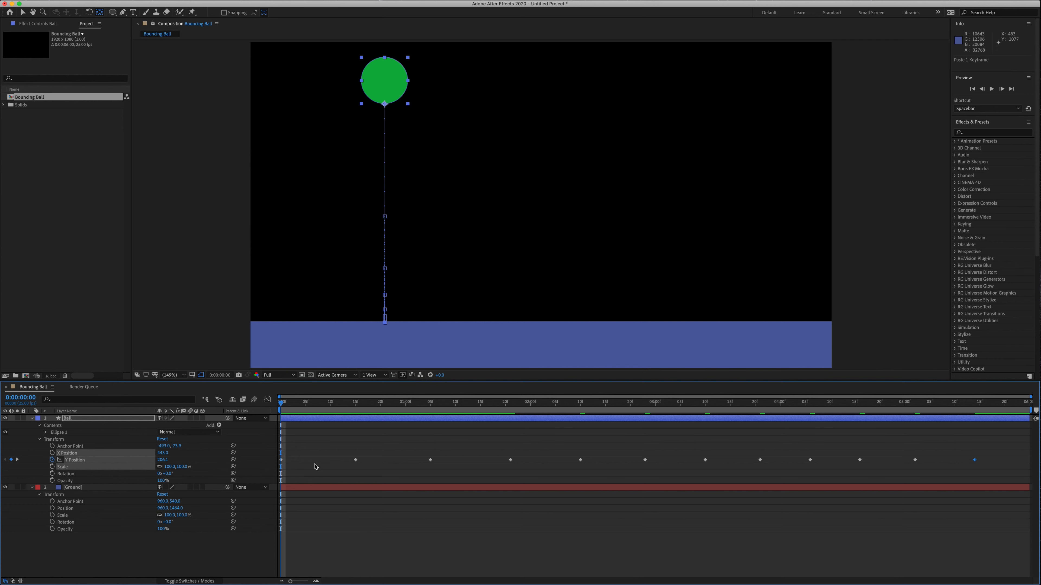
pyautogui.press('space')
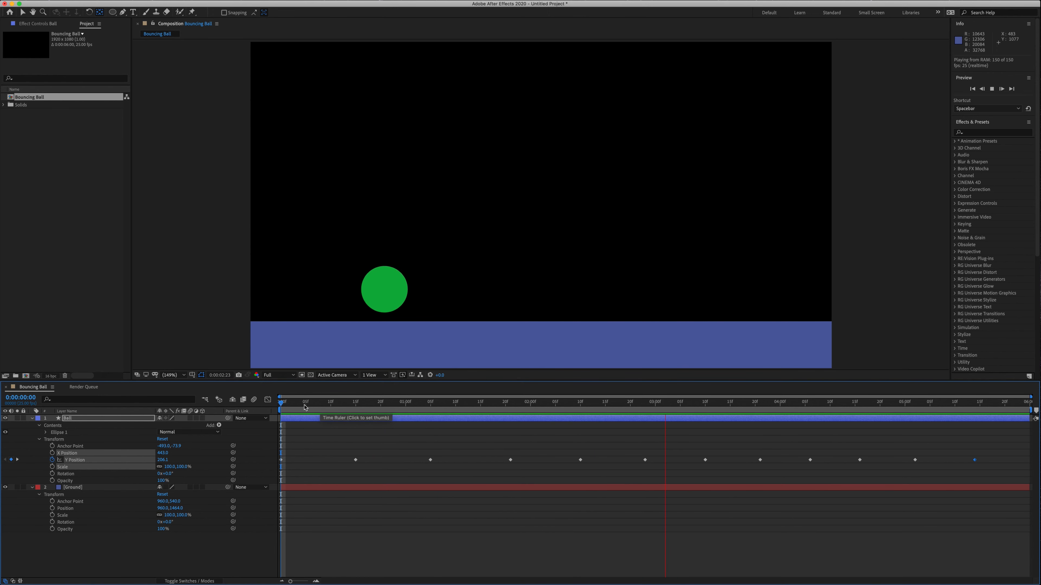
pyautogui.press('space')
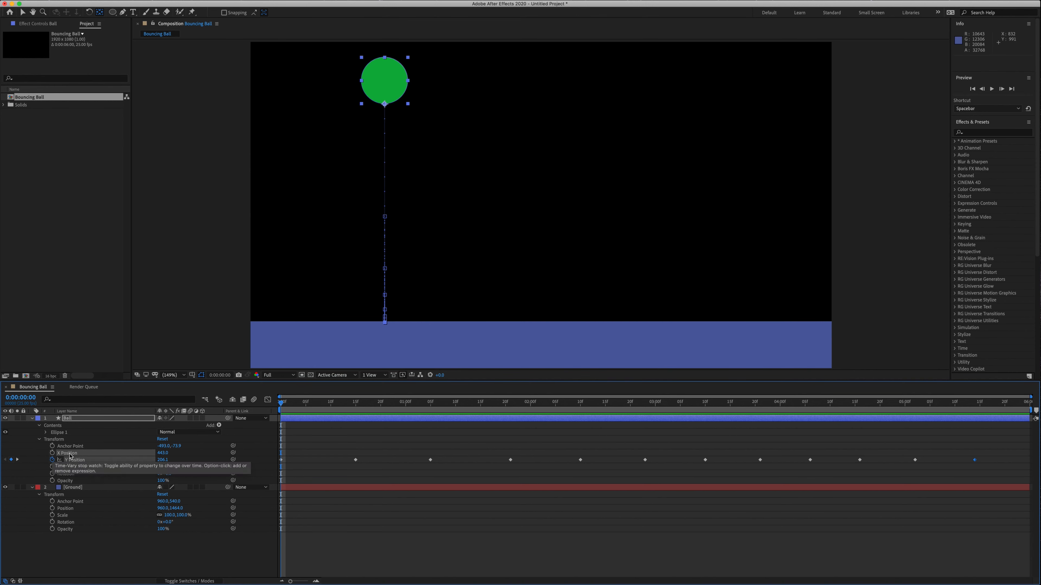
# Animate the ball's X Position from 19 at the first frame to 1819 at 0:00:05:24 and preview the motion.
pyautogui.click(365, 403)
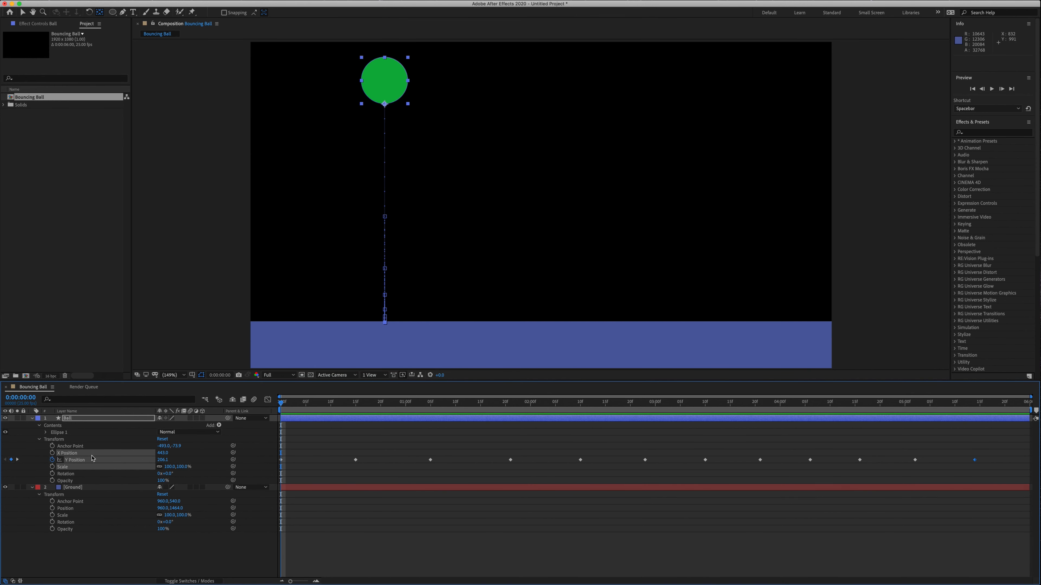
pyautogui.click(52, 453)
pyautogui.moveTo(163, 453); pyautogui.dragTo(2, 464)
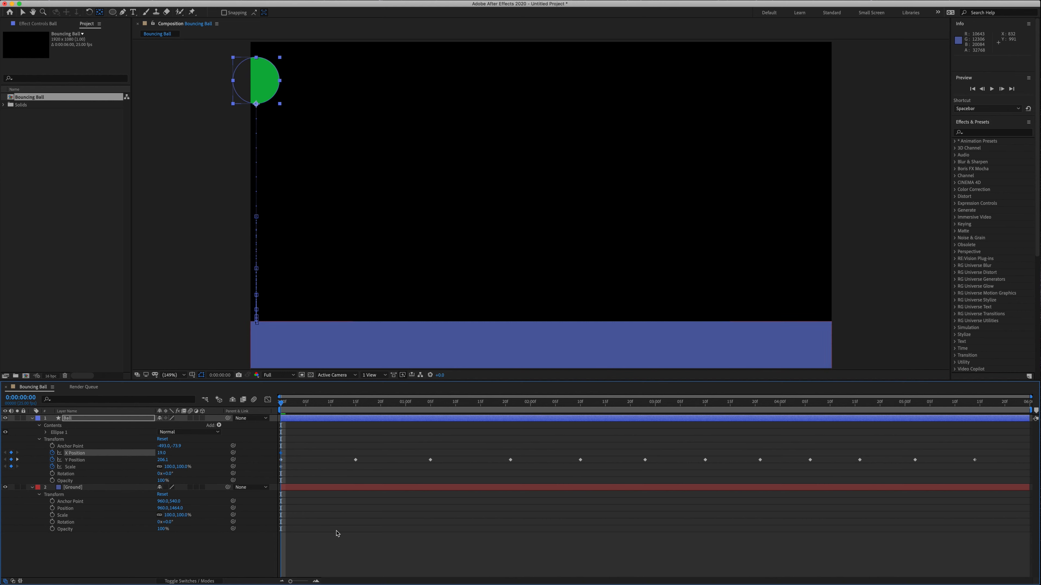
pyautogui.moveTo(1005, 404); pyautogui.dragTo(1026, 405)
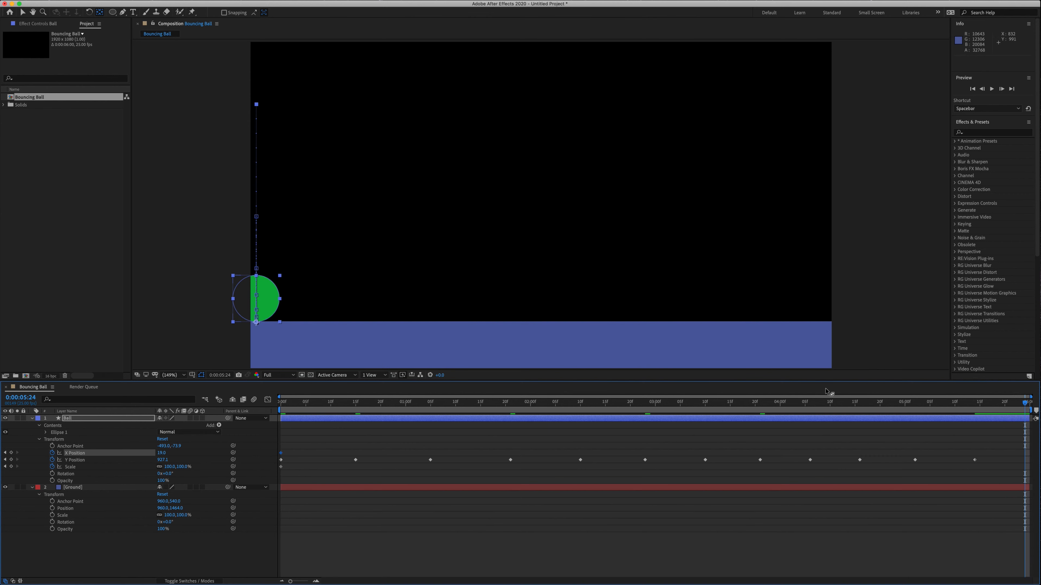
pyautogui.moveTo(161, 453); pyautogui.dragTo(233, 452)
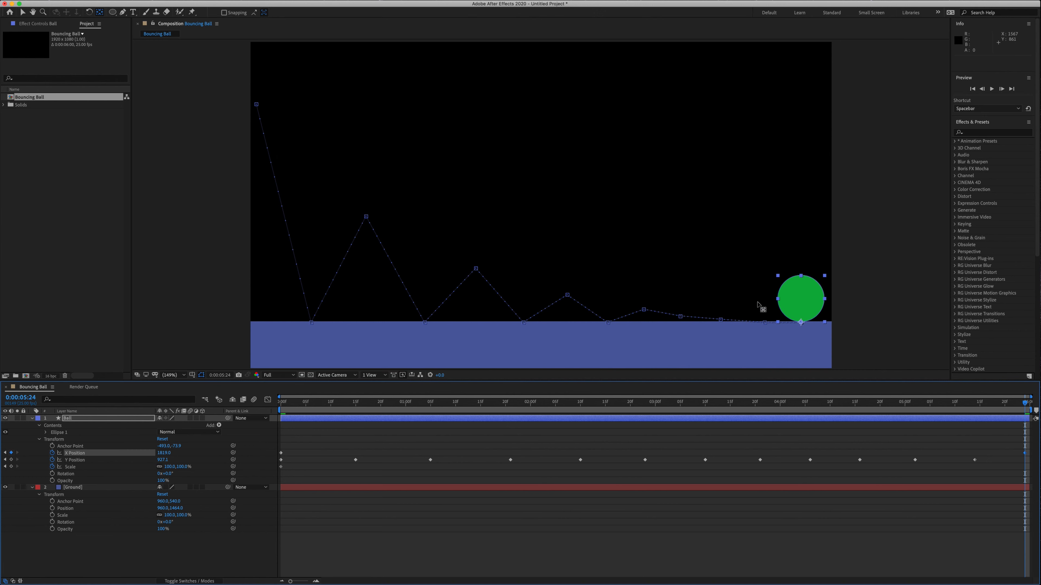
pyautogui.press('space')
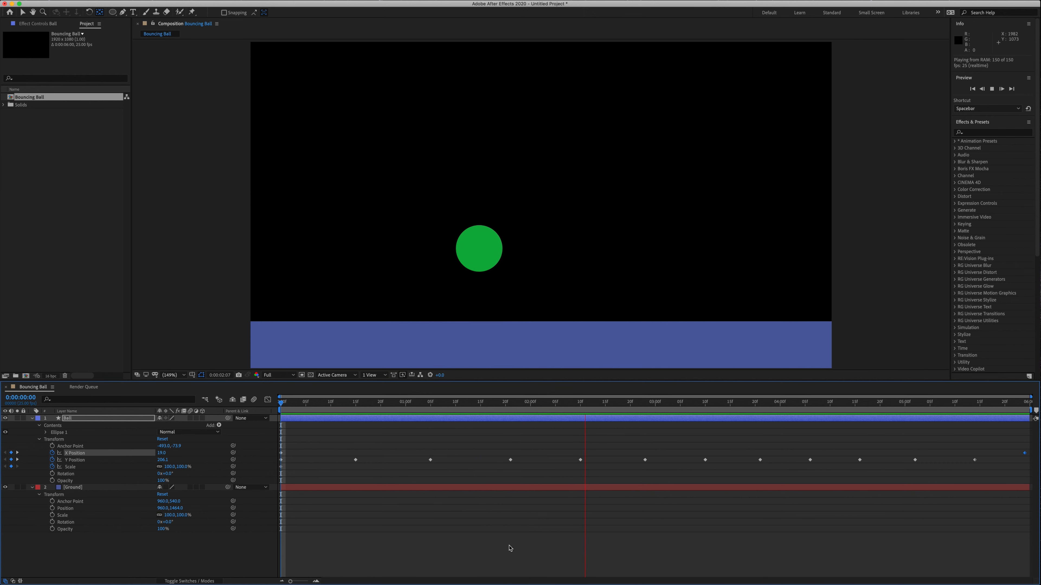
pyautogui.press('space')
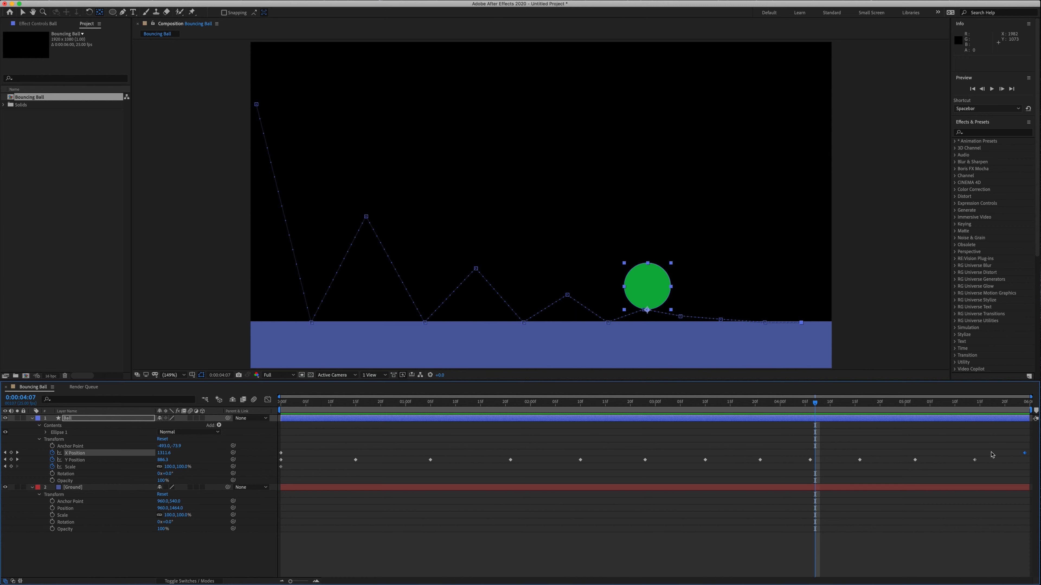
# Select all the ball's Y Position keyframes after the first and compress them proportionally, shortening the whole bounce sequence.
pyautogui.moveTo(996, 457); pyautogui.dragTo(344, 469)
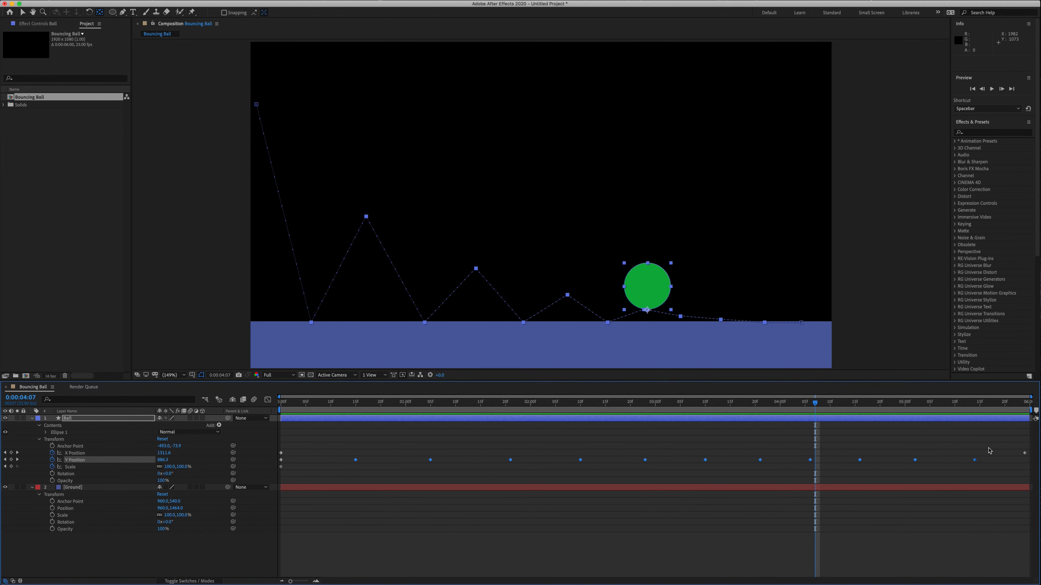
pyautogui.moveTo(976, 462)
pyautogui.moveTo(976, 462); pyautogui.dragTo(760, 466)
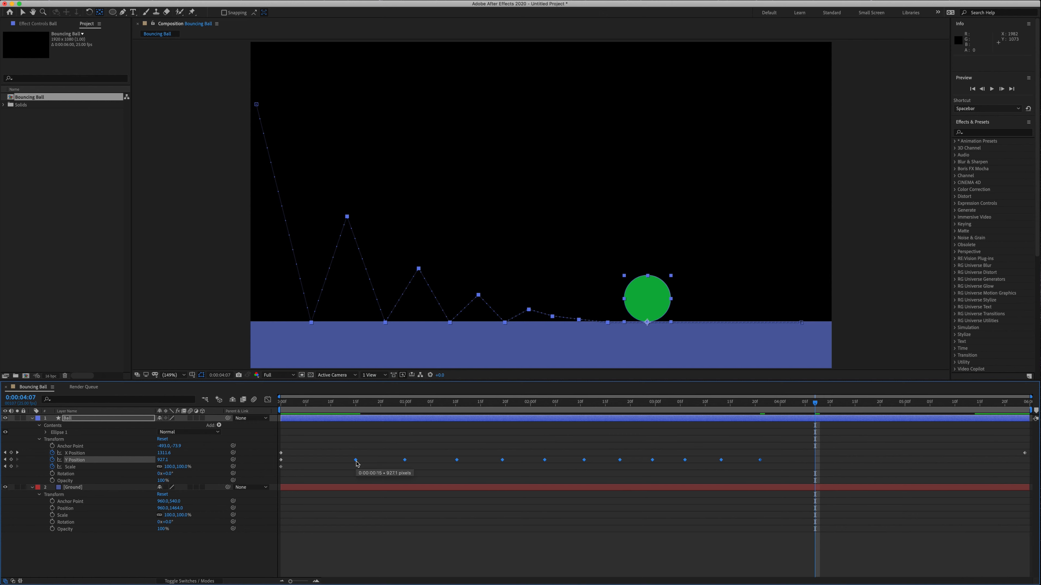
# Progressively tighten the spacing of the Y Position keyframes following the first ground contact so each successive bounce gets shorter.
pyautogui.keyDown('shift'); pyautogui.click(356, 460); pyautogui.keyUp('shift')
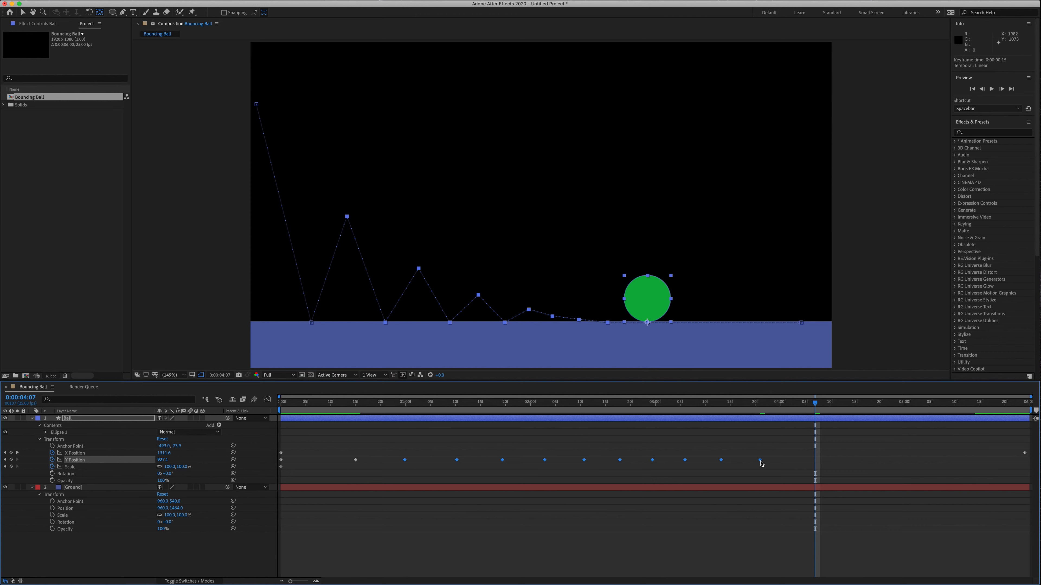
pyautogui.moveTo(760, 462); pyautogui.dragTo(697, 465)
pyautogui.keyDown('shift'); pyautogui.click(406, 461); pyautogui.keyUp('shift')
pyautogui.moveTo(701, 463); pyautogui.dragTo(640, 462)
pyautogui.keyDown('shift'); pyautogui.click(447, 460); pyautogui.keyUp('shift')
pyautogui.keyDown('shift'); pyautogui.click(482, 462); pyautogui.keyUp('shift')
pyautogui.moveTo(641, 463); pyautogui.dragTo(585, 460)
pyautogui.keyDown('shift'); pyautogui.click(508, 460); pyautogui.keyUp('shift')
pyautogui.keyDown('shift'); pyautogui.click(529, 460); pyautogui.keyUp('shift')
pyautogui.keyDown('shift'); pyautogui.click(546, 460); pyautogui.keyUp('shift')
pyautogui.keyDown('shift'); pyautogui.click(571, 460); pyautogui.keyUp('shift')
# Play back and scrub through the animation to check the tightened bounce timing and motion path.
pyautogui.moveTo(533, 402); pyautogui.dragTo(281, 404)
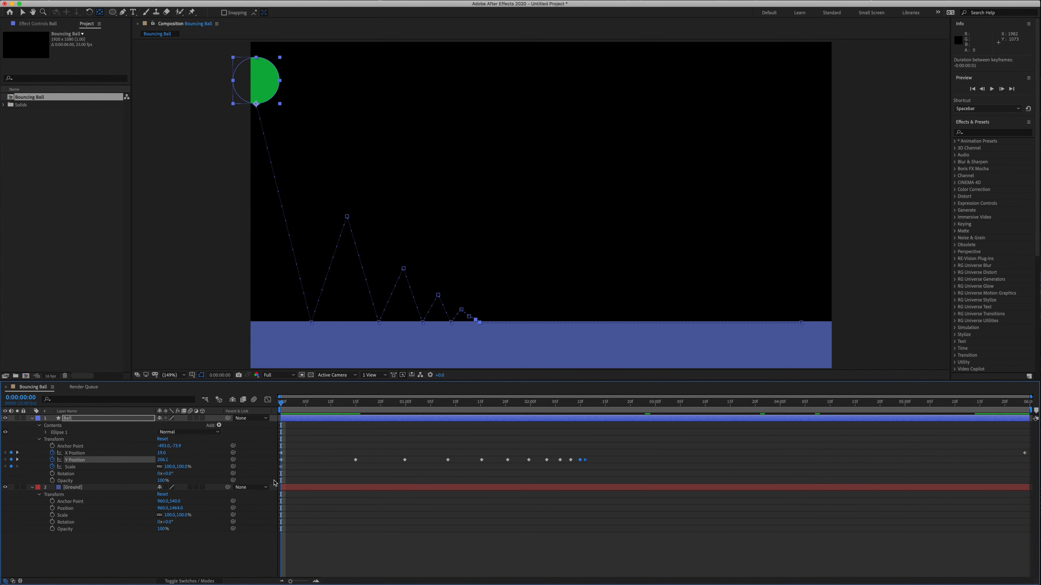
pyautogui.press('space')
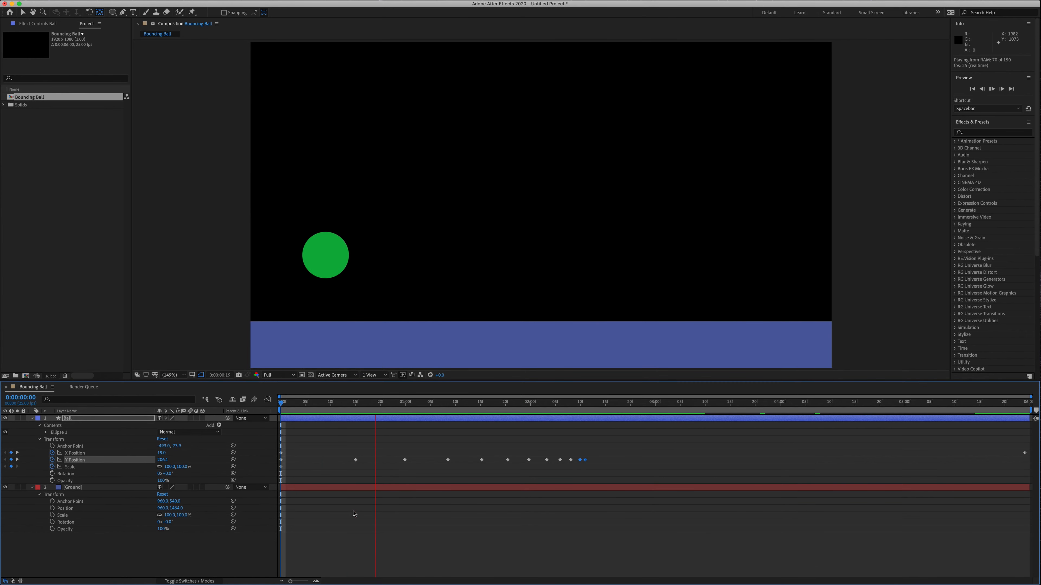
pyautogui.press('space')
pyautogui.moveTo(550, 403); pyautogui.dragTo(570, 409)
pyautogui.click(570, 459)
pyautogui.press('space')
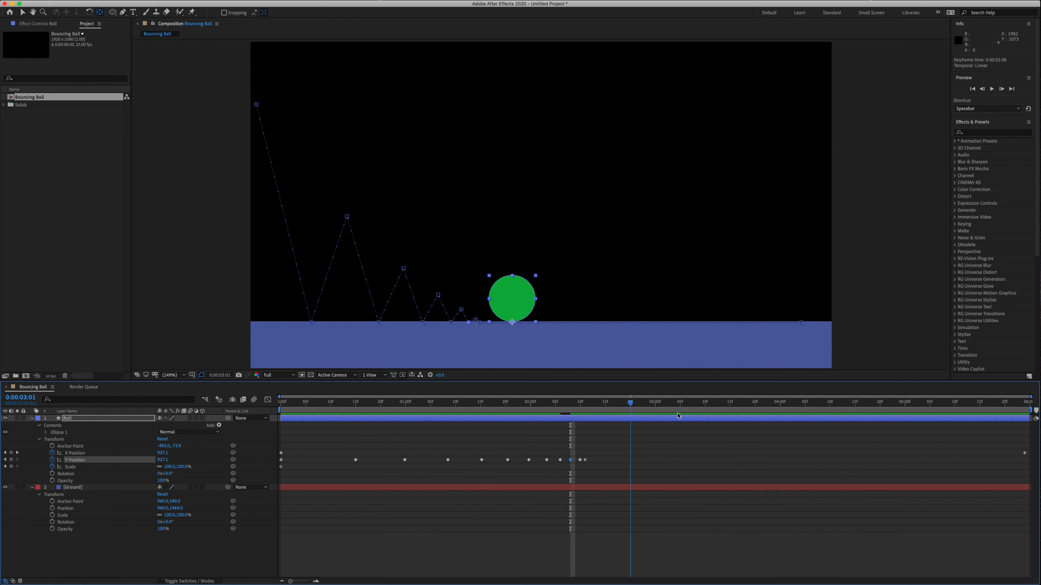
pyautogui.moveTo(383, 405); pyautogui.dragTo(359, 405)
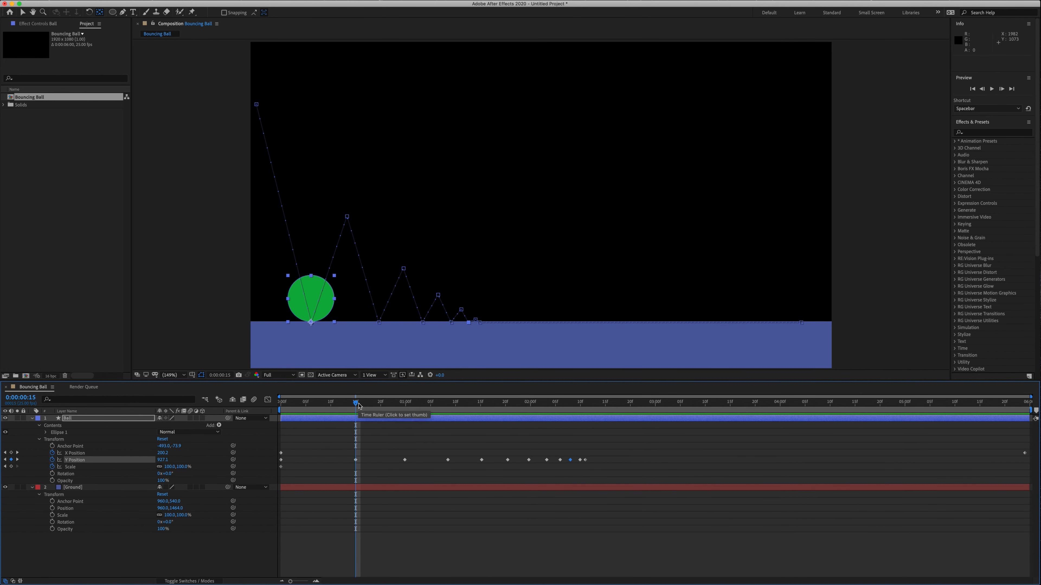
pyautogui.press('Home')
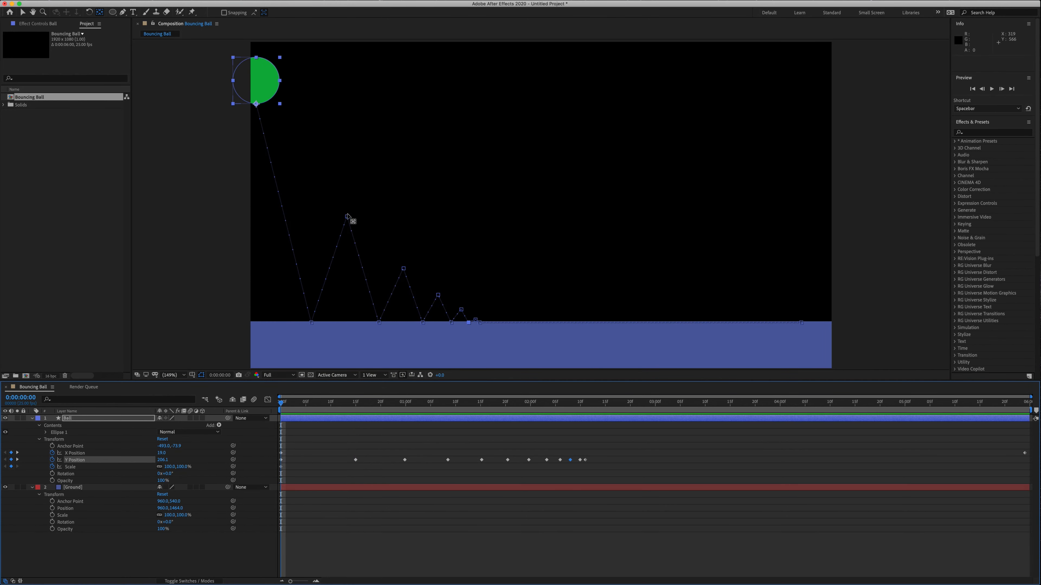
# Apply Easy Ease to the starting and rebound-peak Y Position keyframes and preview the curved bounces.
pyautogui.moveTo(333, 407); pyautogui.dragTo(405, 410)
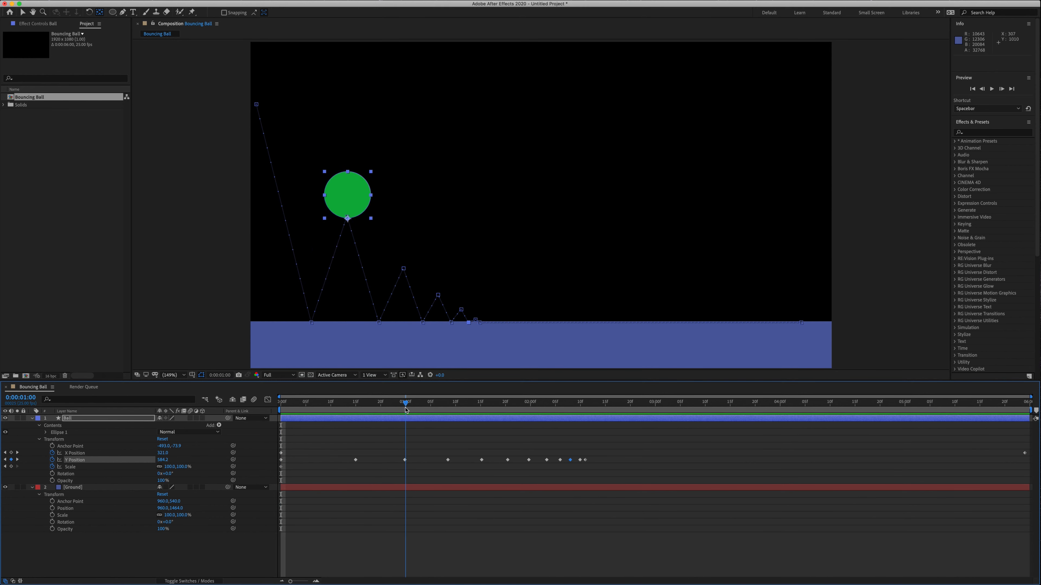
pyautogui.moveTo(395, 451); pyautogui.dragTo(416, 466)
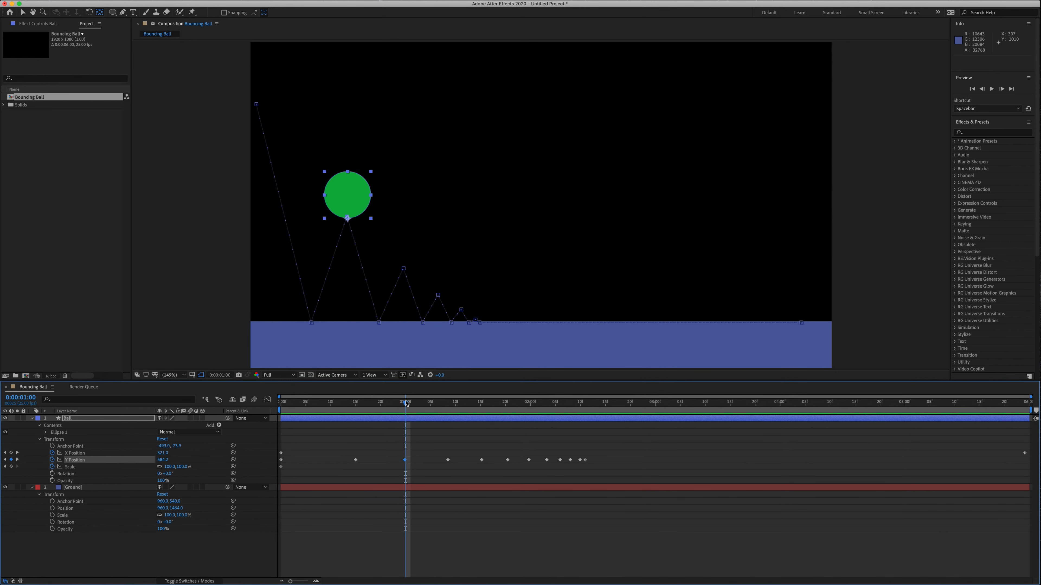
pyautogui.moveTo(471, 448); pyautogui.dragTo(581, 464)
pyautogui.keyDown('shift'); pyautogui.click(281, 463); pyautogui.keyUp('shift')
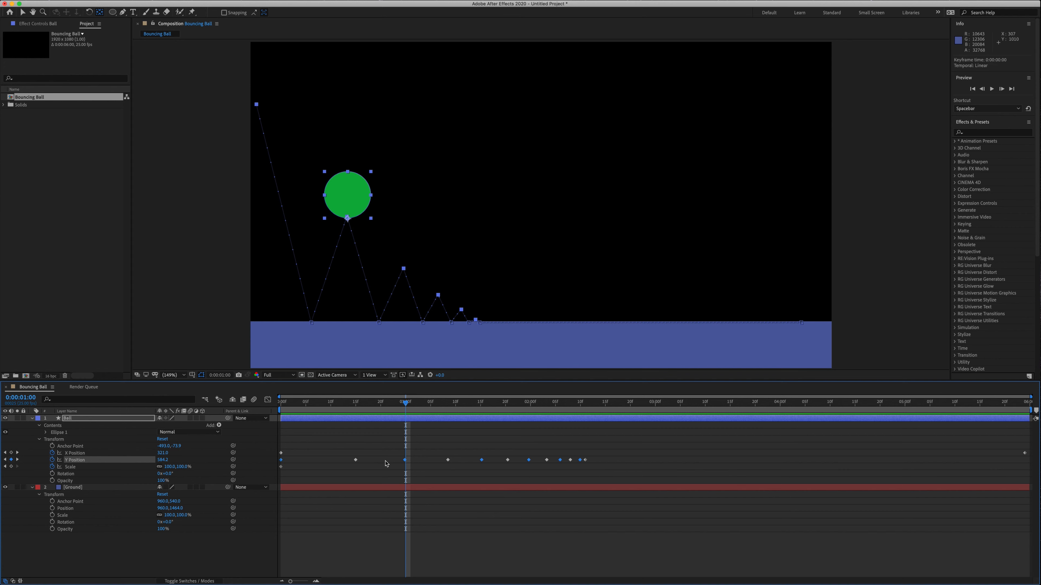
pyautogui.rightClick(406, 461)
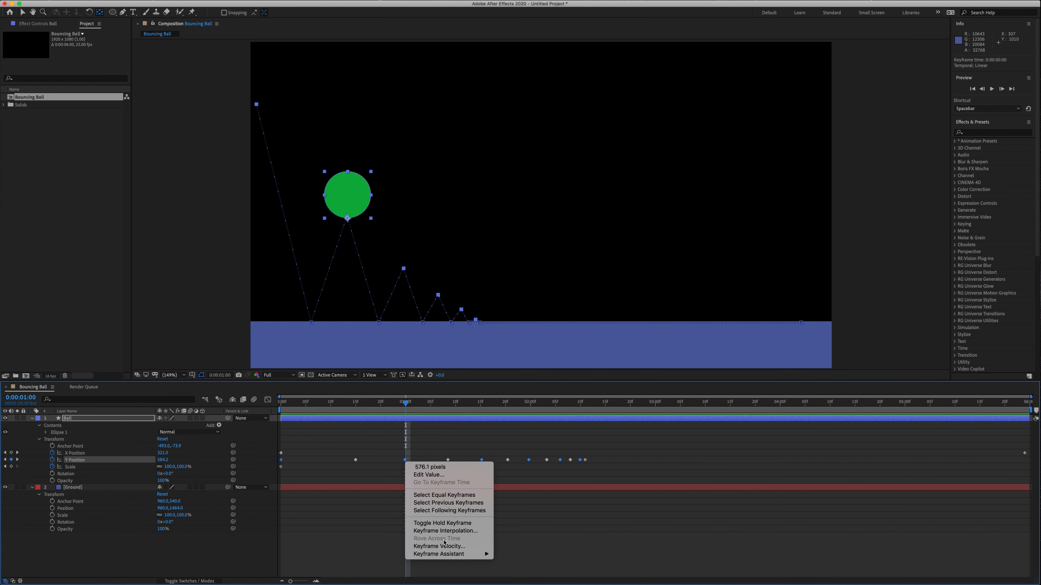
pyautogui.moveTo(460, 555)
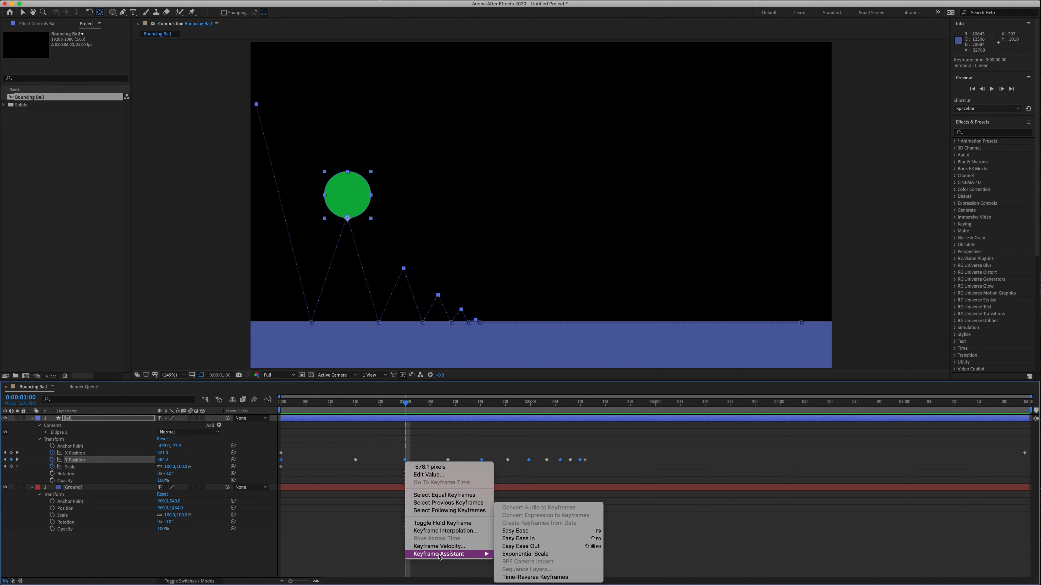
pyautogui.click(510, 535)
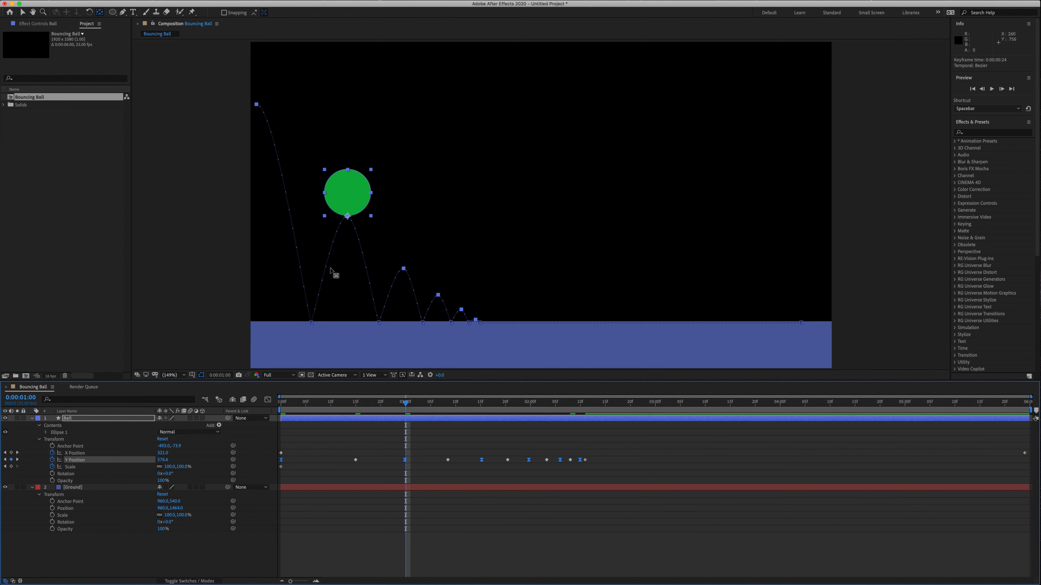
pyautogui.moveTo(367, 408); pyautogui.dragTo(280, 407)
pyautogui.press('space')
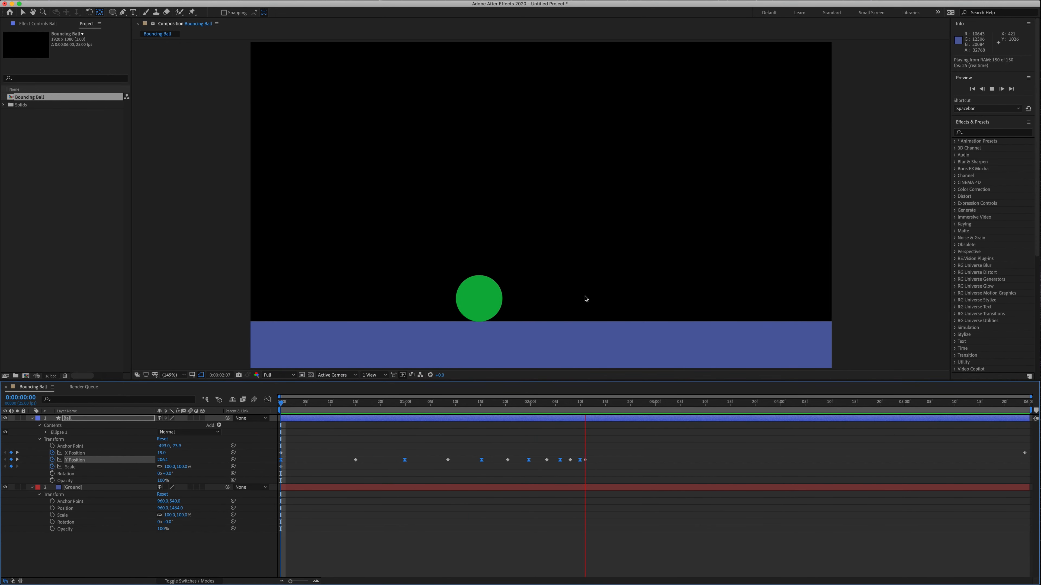
pyautogui.press('space')
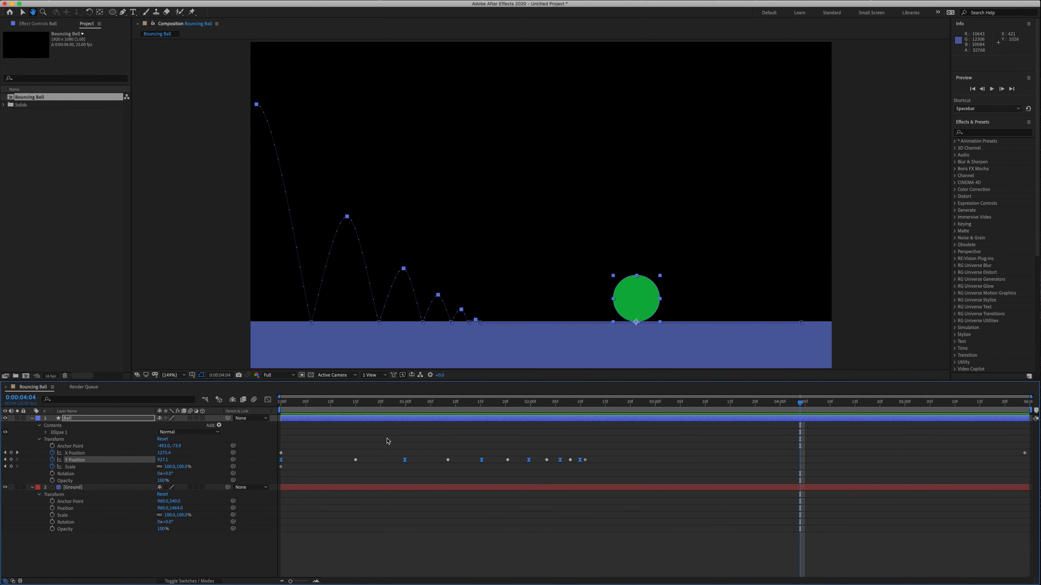
# Remove the ball's first-frame Scale keyframe and keyframe an unlinked squash of 125, 69% at the 0:00:00:15 ground contact.
pyautogui.click(281, 467)
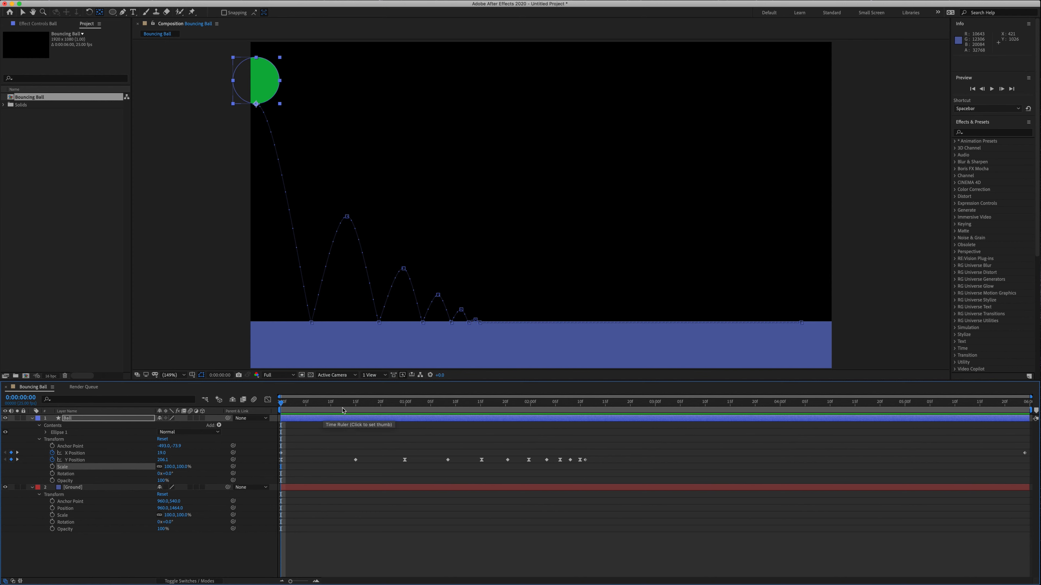
pyautogui.click(356, 405)
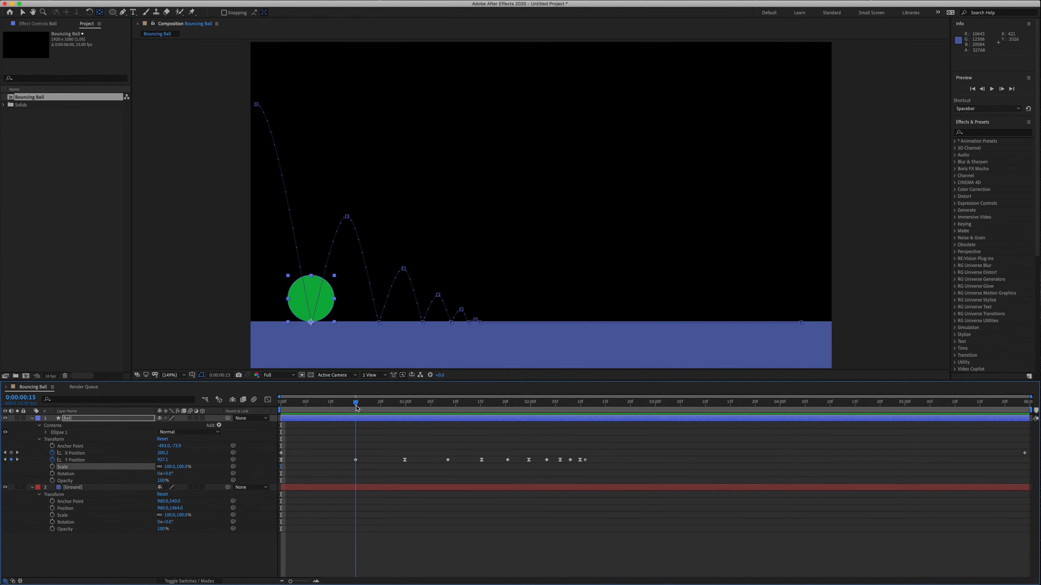
pyautogui.click(53, 467)
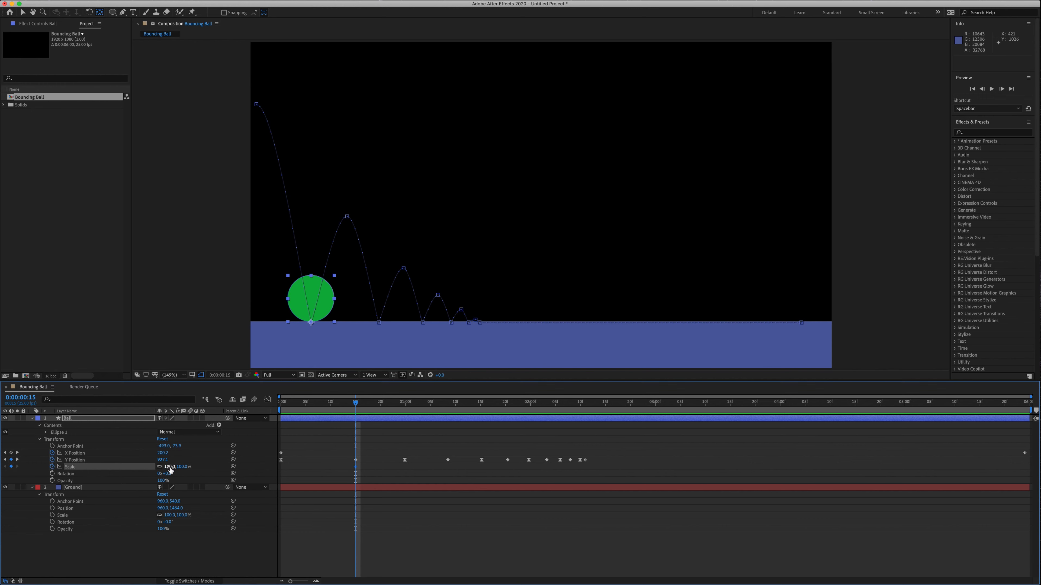
pyautogui.moveTo(170, 467); pyautogui.dragTo(212, 478)
pyautogui.press('super+z')
pyautogui.moveTo(183, 467); pyautogui.dragTo(176, 467)
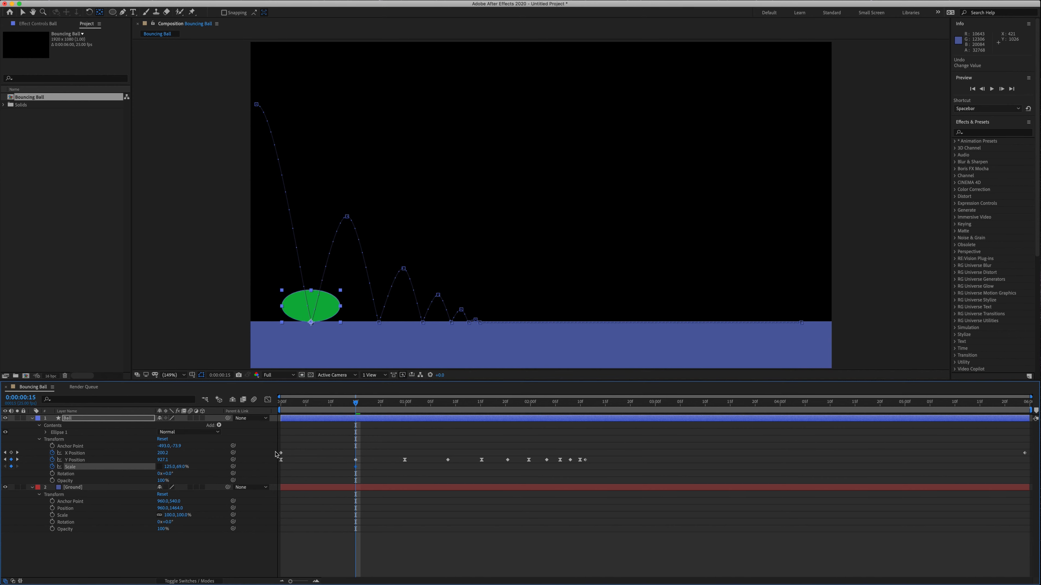
# Keyframe the ball's Scale at 83, 129% at 0:00:00:14 and copy that stretch keyframe to 0:00:00:16.
pyautogui.moveTo(354, 405); pyautogui.dragTo(354, 406)
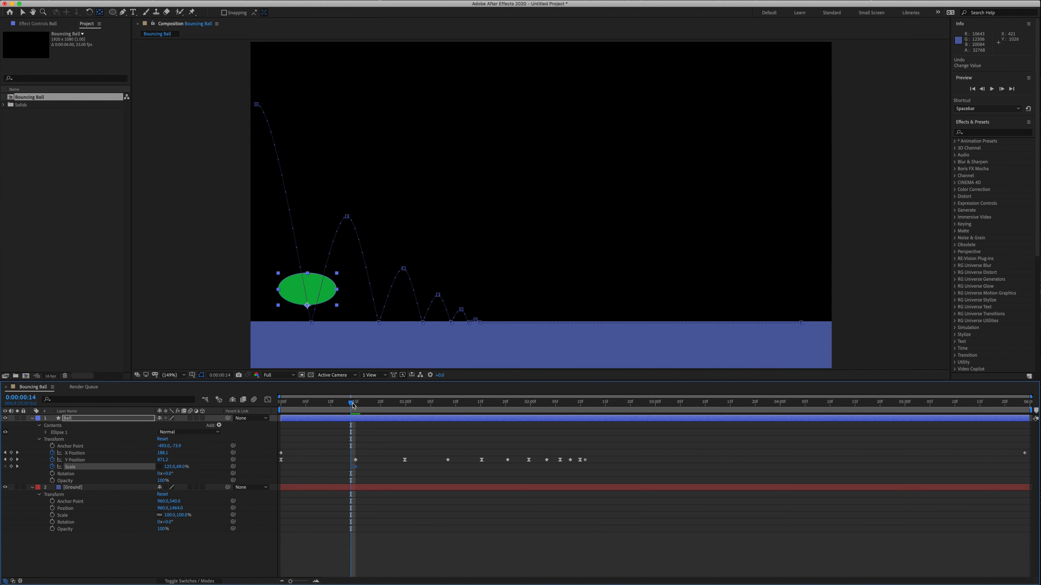
pyautogui.moveTo(183, 467); pyautogui.dragTo(152, 469)
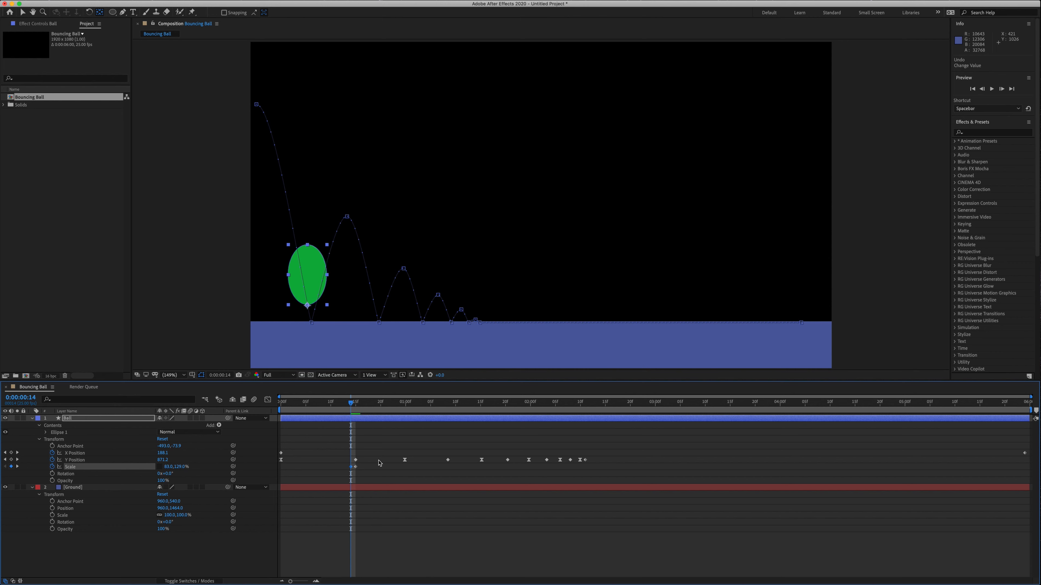
pyautogui.press('super+c')
pyautogui.click(355, 404)
pyautogui.moveTo(356, 404); pyautogui.dragTo(360, 406)
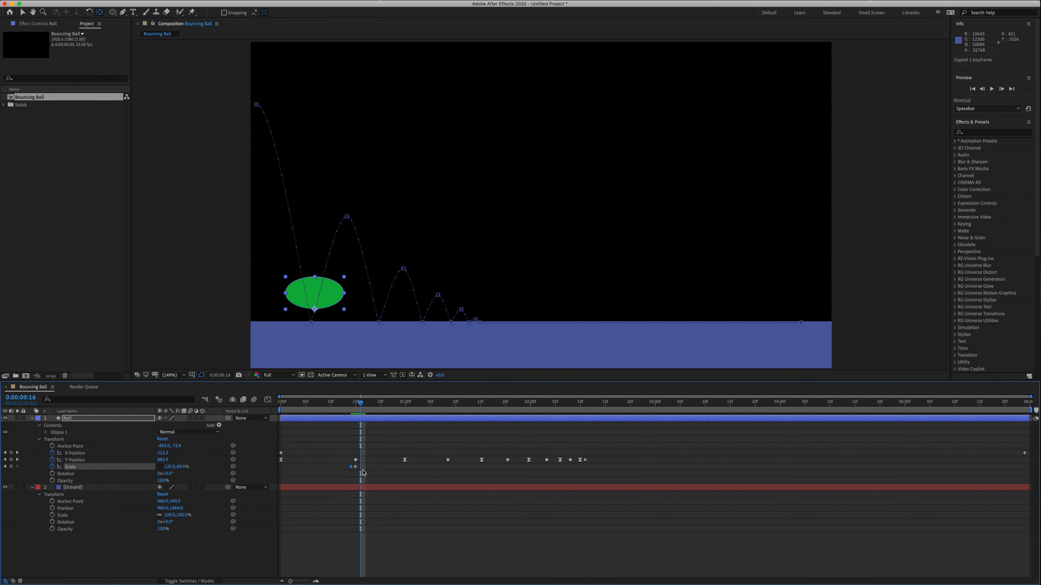
pyautogui.press('super+v')
pyautogui.click(356, 405)
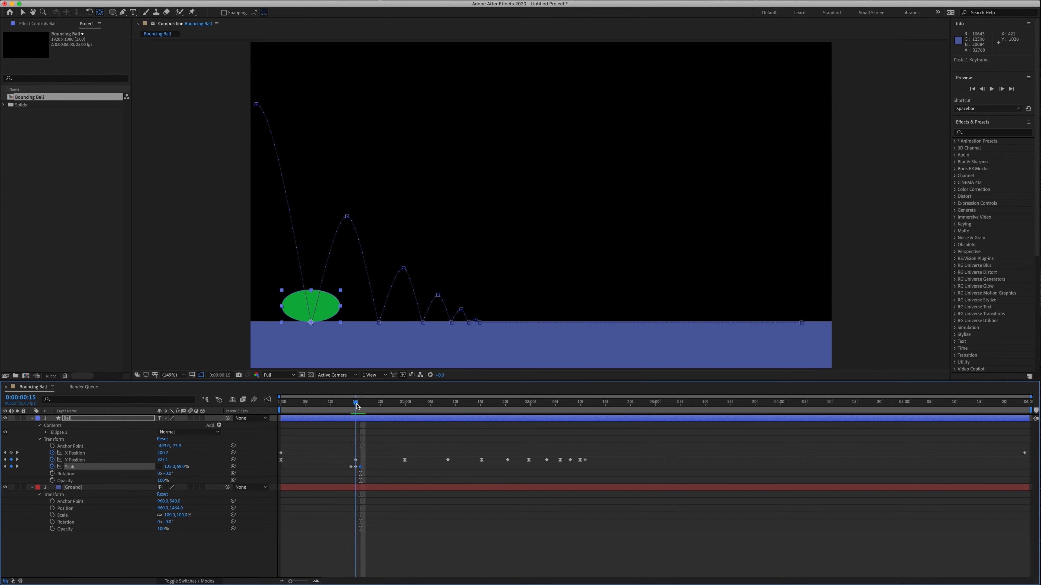
# Align the first rebound's Y Position keyframe to 0:00:01:00 and keyframe the ball's Scale there at 100, 100%.
pyautogui.moveTo(356, 406); pyautogui.dragTo(404, 408)
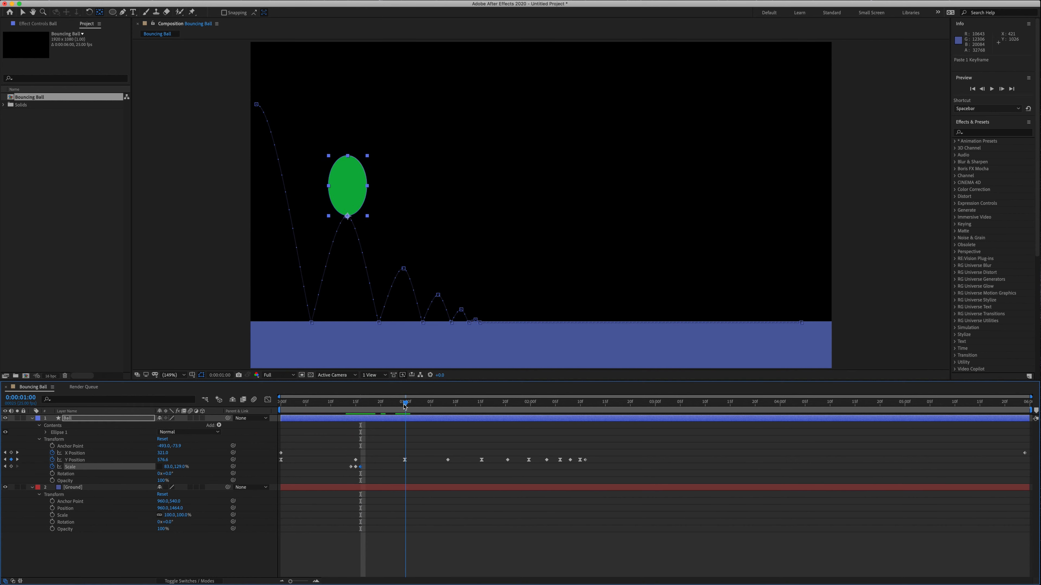
pyautogui.click(404, 460)
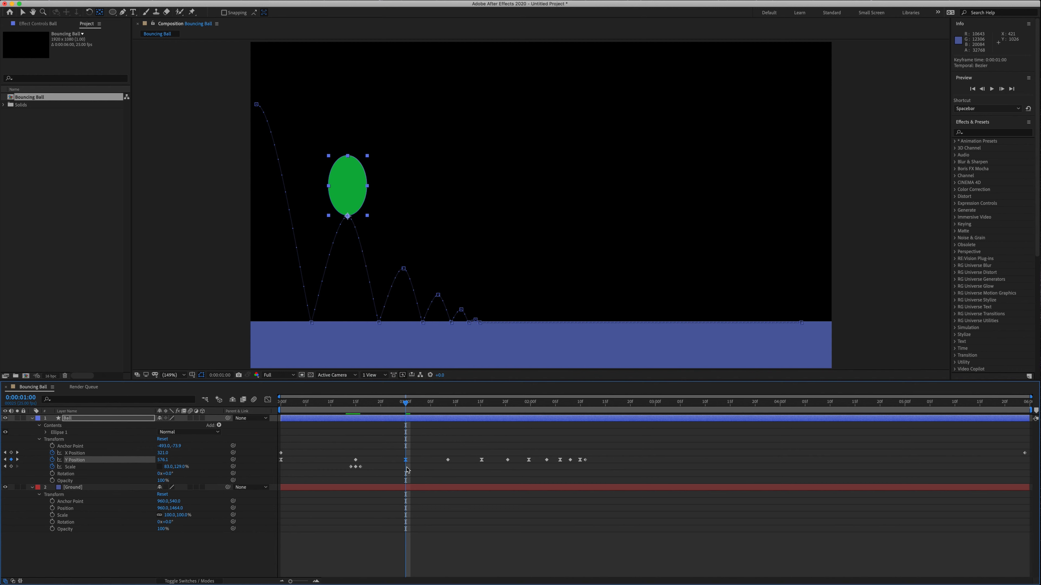
pyautogui.click(181, 467)
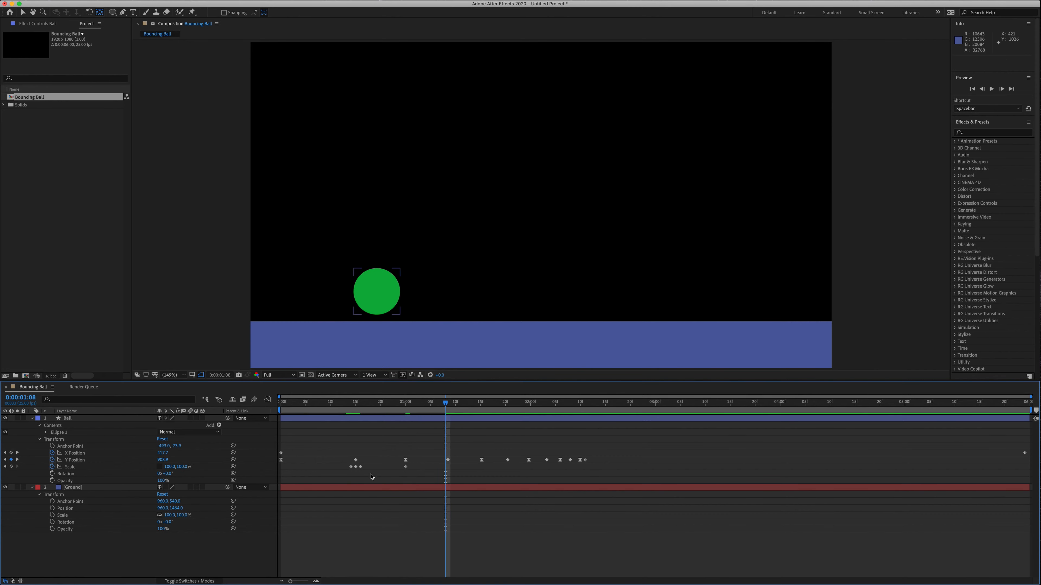
# Copy the three squash-and-stretch Scale keyframes to 0:00:01:08 and align the second ground-contact Y Position keyframe to 0:00:01:09.
pyautogui.moveTo(371, 477); pyautogui.dragTo(349, 468)
pyautogui.press('super+c')
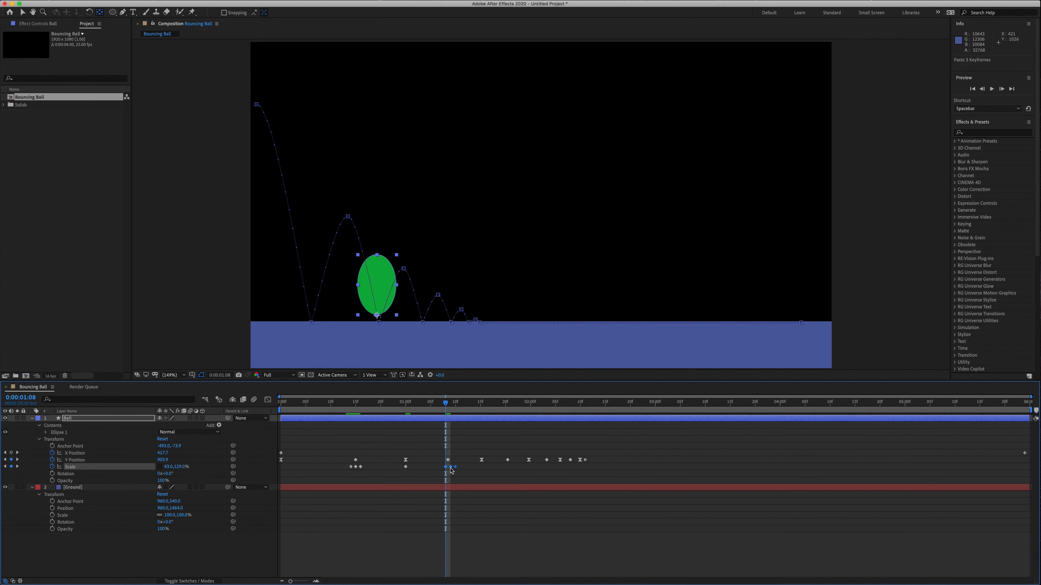
pyautogui.moveTo(450, 467); pyautogui.dragTo(450, 464)
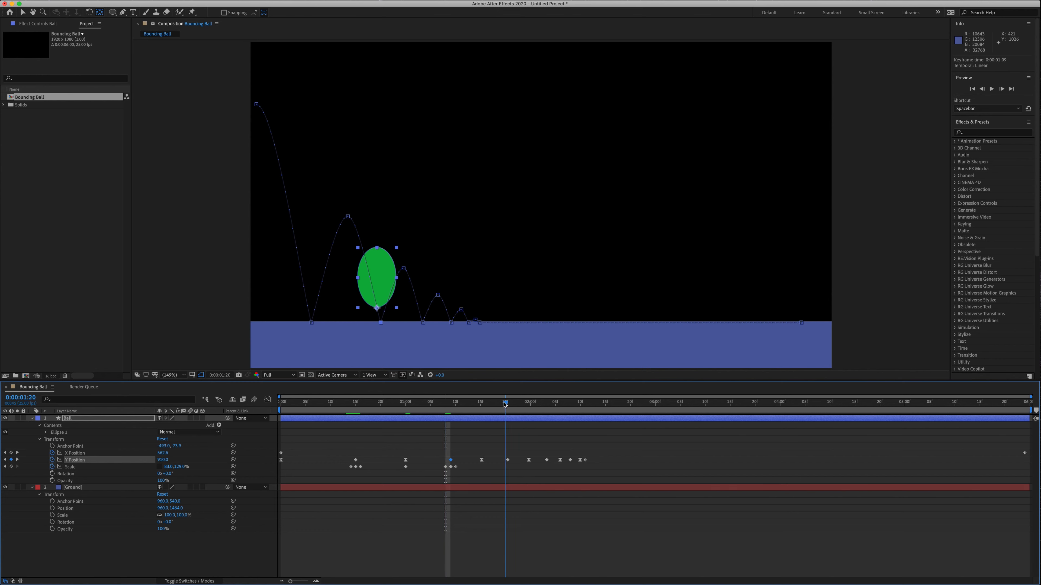
# Copy the three squash-and-stretch Scale keyframes to the third and fourth ground contacts, aligning the Y Position keyframes to 0:00:01:21 and 0:00:02:03.
pyautogui.moveTo(504, 403); pyautogui.dragTo(501, 403)
pyautogui.moveTo(472, 465); pyautogui.dragTo(443, 475)
pyautogui.press('super+c')
pyautogui.press('super+v')
pyautogui.moveTo(505, 467); pyautogui.dragTo(511, 467)
pyautogui.moveTo(507, 460); pyautogui.dragTo(545, 460)
pyautogui.click(541, 403)
pyautogui.press('super+c')
pyautogui.press('super+v')
# Keyframe the ball's Scale at 100, 100% on the first frame of the composition.
pyautogui.moveTo(366, 404); pyautogui.dragTo(277, 411)
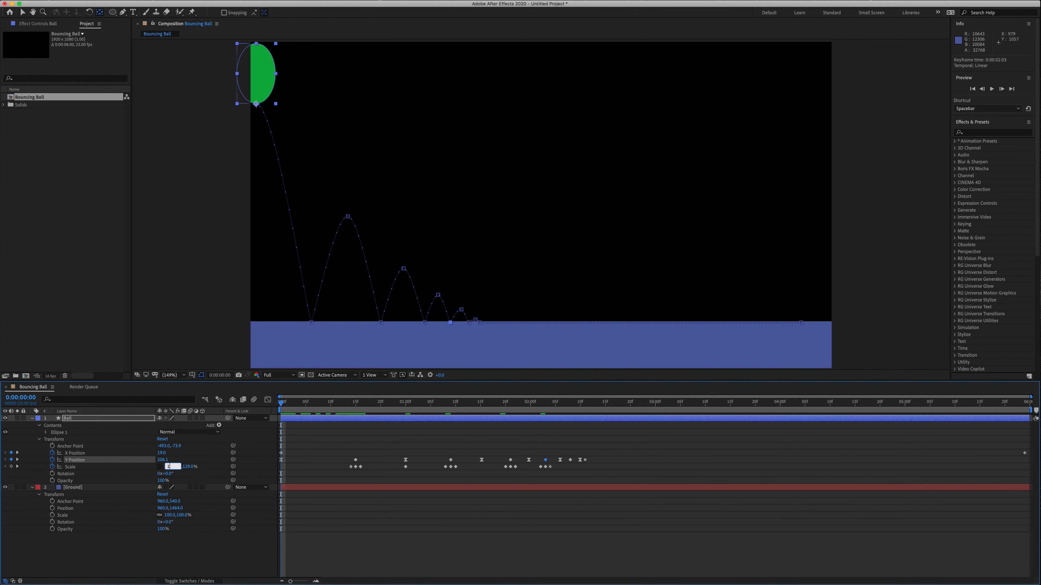
pyautogui.click(184, 467)
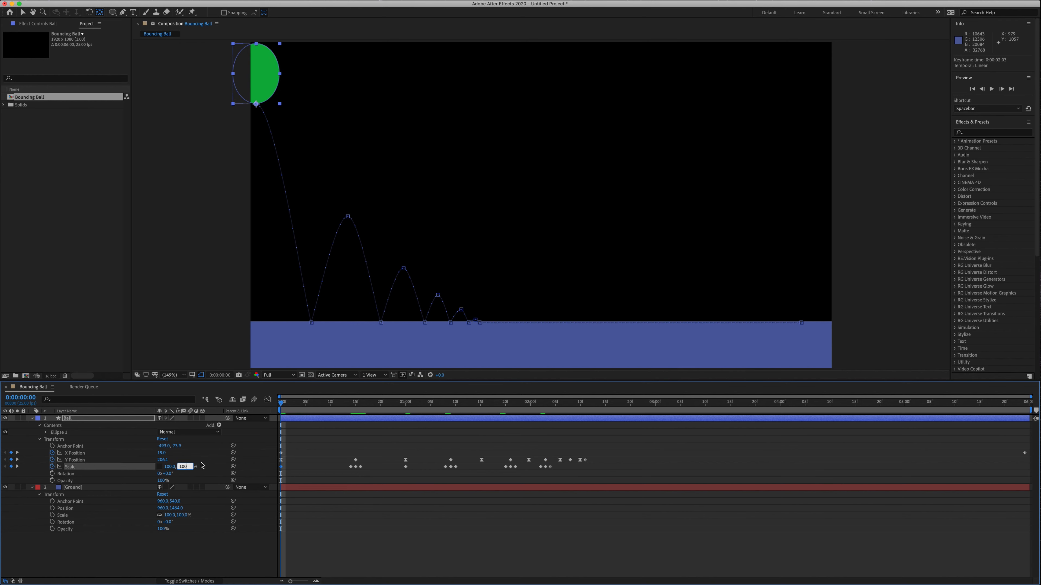
pyautogui.write('100')
pyautogui.press('Return')
pyautogui.moveTo(282, 406); pyautogui.dragTo(445, 416)
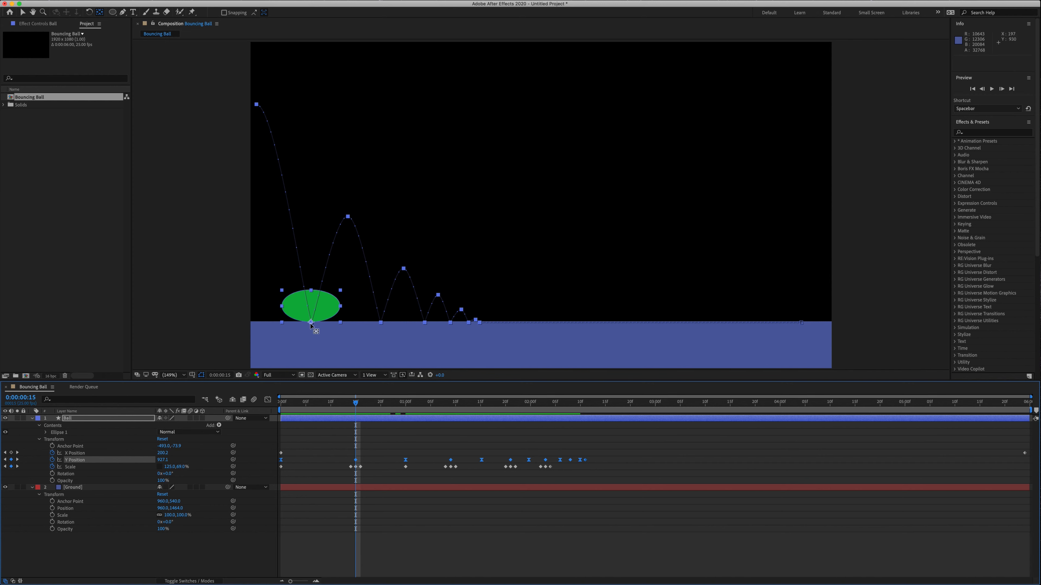
# Keyframe the ball's Rotation at 0° on the ground contacts at 0:00:00:15, 0:00:01:09, 0:00:01:21, 0:00:02:03 and 0:00:02:08.
pyautogui.click(52, 474)
pyautogui.moveTo(358, 406); pyautogui.dragTo(454, 408)
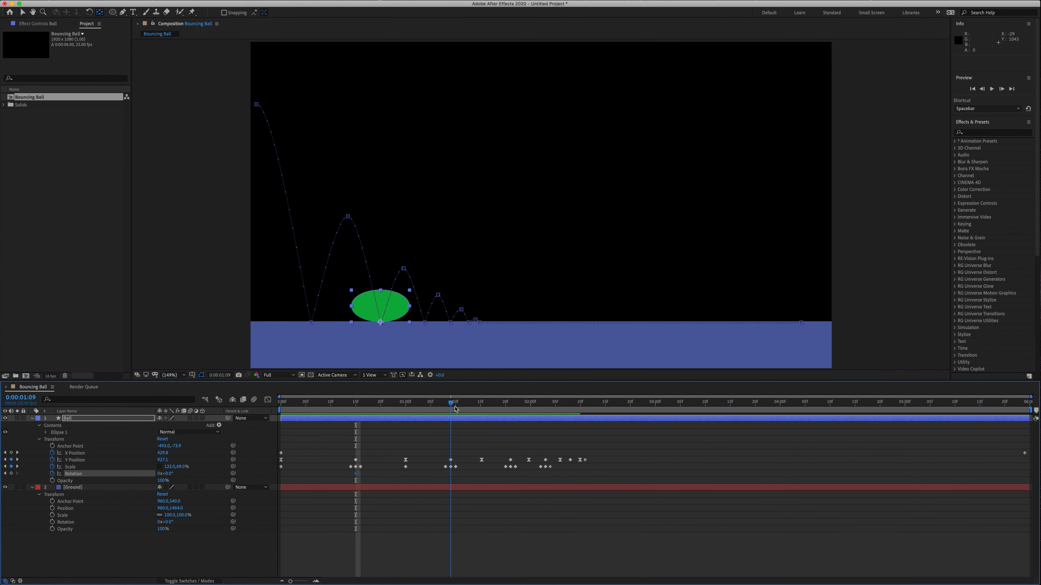
pyautogui.moveTo(369, 478); pyautogui.dragTo(352, 474)
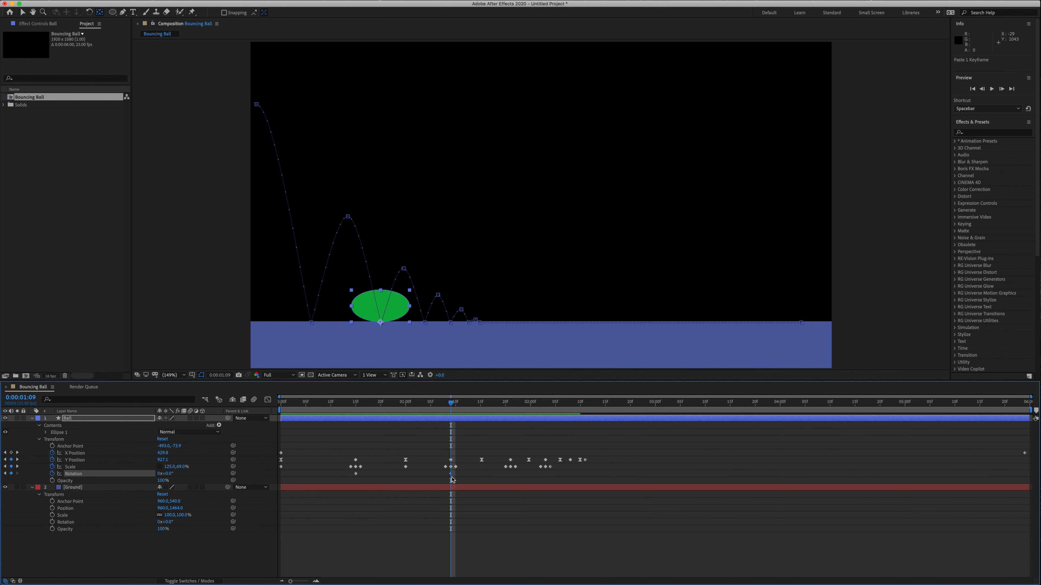
pyautogui.click(512, 406)
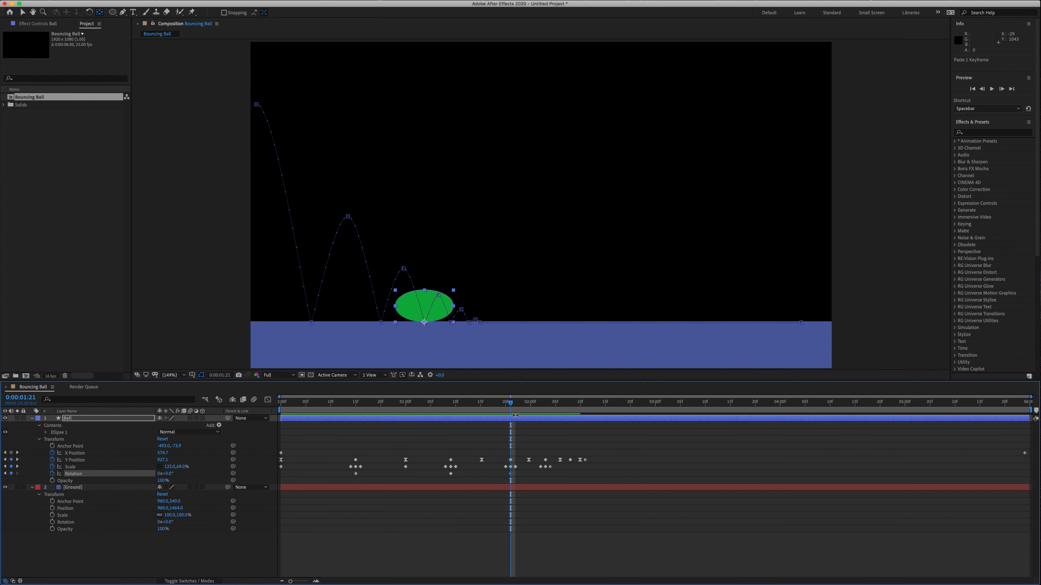
pyautogui.moveTo(552, 409); pyautogui.dragTo(351, 425)
pyautogui.press('super+v')
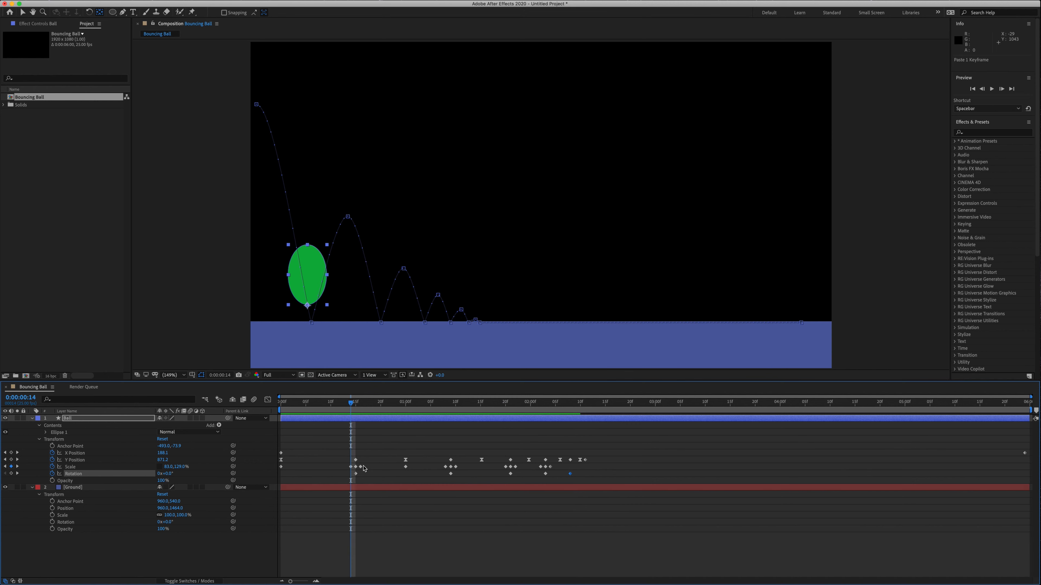
# Keyframe a negative Rotation tilt one frame before each of the first four contacts, with -11° at 0:00:00:14, and a positive tilt one frame after.
pyautogui.moveTo(355, 406); pyautogui.dragTo(353, 405)
pyautogui.moveTo(169, 474); pyautogui.dragTo(166, 475)
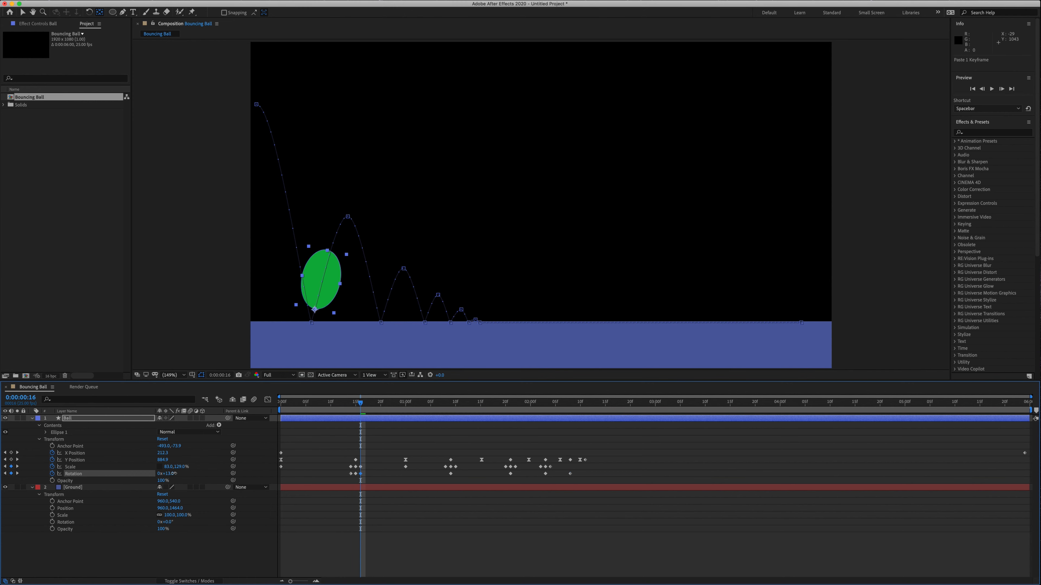
pyautogui.moveTo(173, 473); pyautogui.dragTo(175, 474)
pyautogui.moveTo(357, 405); pyautogui.dragTo(445, 405)
pyautogui.click(455, 405)
pyautogui.moveTo(168, 474); pyautogui.dragTo(164, 474)
pyautogui.click(505, 405)
pyautogui.click(515, 405)
pyautogui.click(540, 405)
pyautogui.press('space')
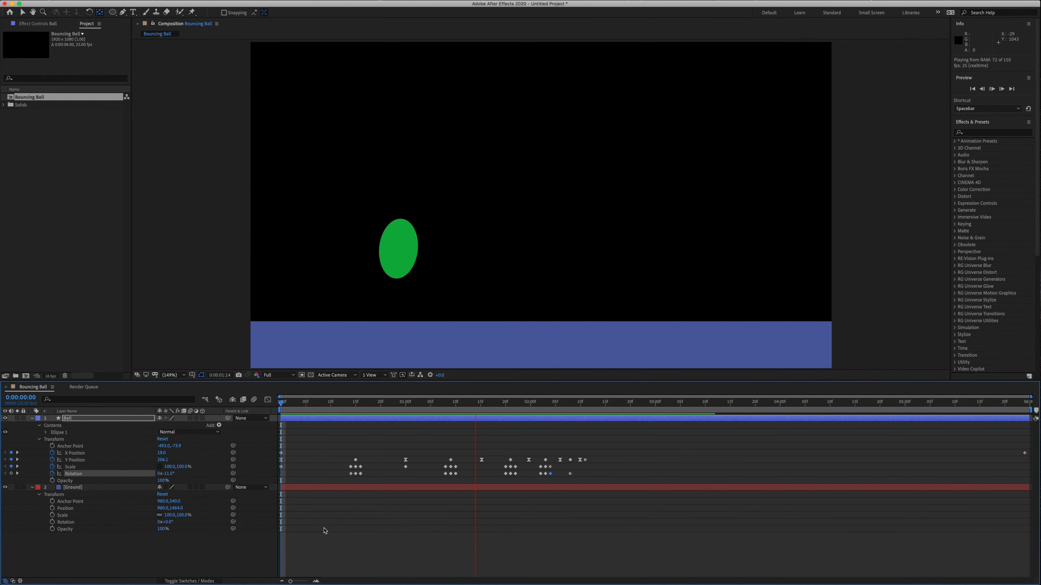
pyautogui.press('space')
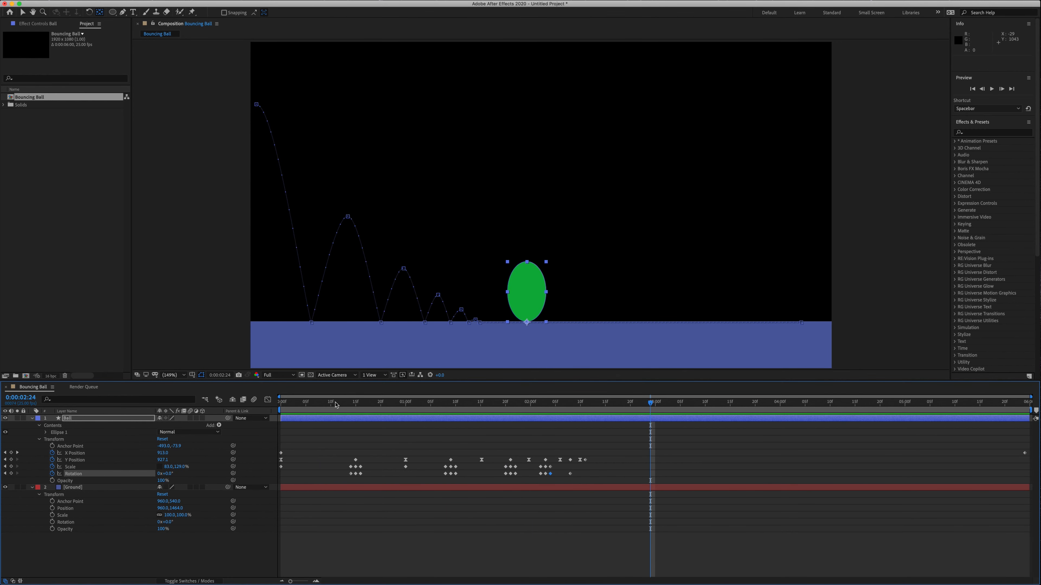
# Keyframe the ball's Scale back to a round shape at the 0:00:02:08 ground contact.
pyautogui.moveTo(354, 404); pyautogui.dragTo(571, 426)
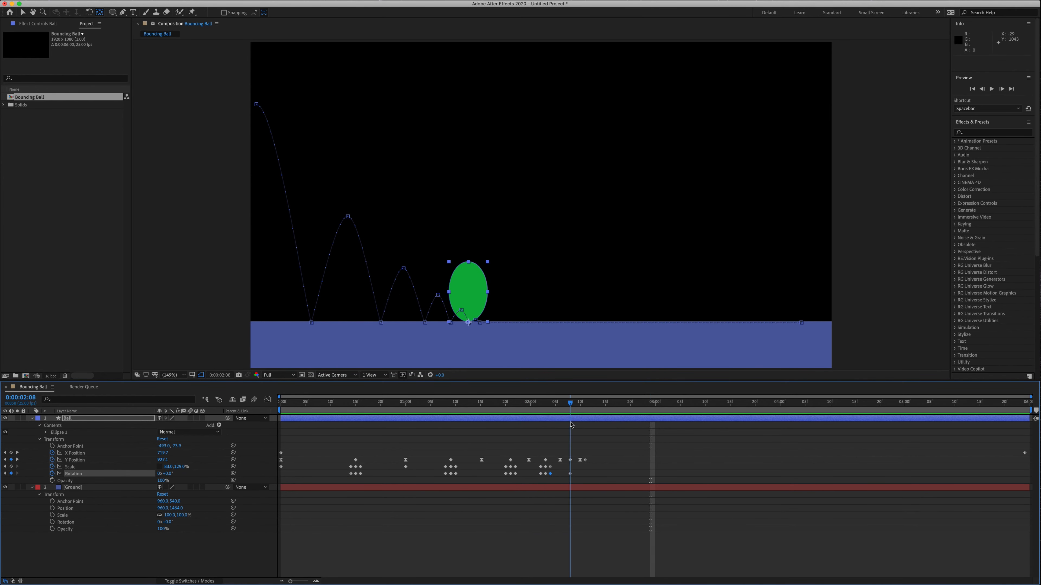
pyautogui.press('super+z')
pyautogui.moveTo(180, 467); pyautogui.dragTo(187, 467)
pyautogui.moveTo(169, 466); pyautogui.dragTo(175, 467)
# Soften the ball's squash and stretch around the later contacts, with Scale 88, 112% at 0:00:01:20, and preview the full bounce.
pyautogui.press('j')
pyautogui.moveTo(166, 467)
pyautogui.mouseDown()
pyautogui.moveTo(186, 467)
pyautogui.moveTo(169, 467)
pyautogui.mouseUp()
pyautogui.press('k')
pyautogui.press('k')
pyautogui.press('j')
pyautogui.press('j')
pyautogui.press('j')
pyautogui.press('j')
pyautogui.press('j')
pyautogui.press('k')
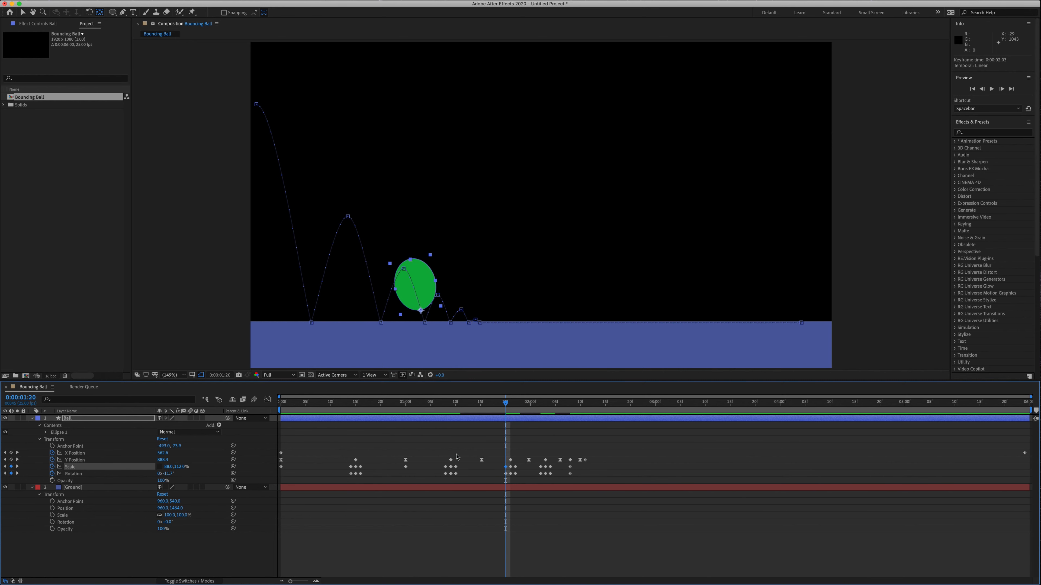
pyautogui.press('Home')
pyautogui.press('space')
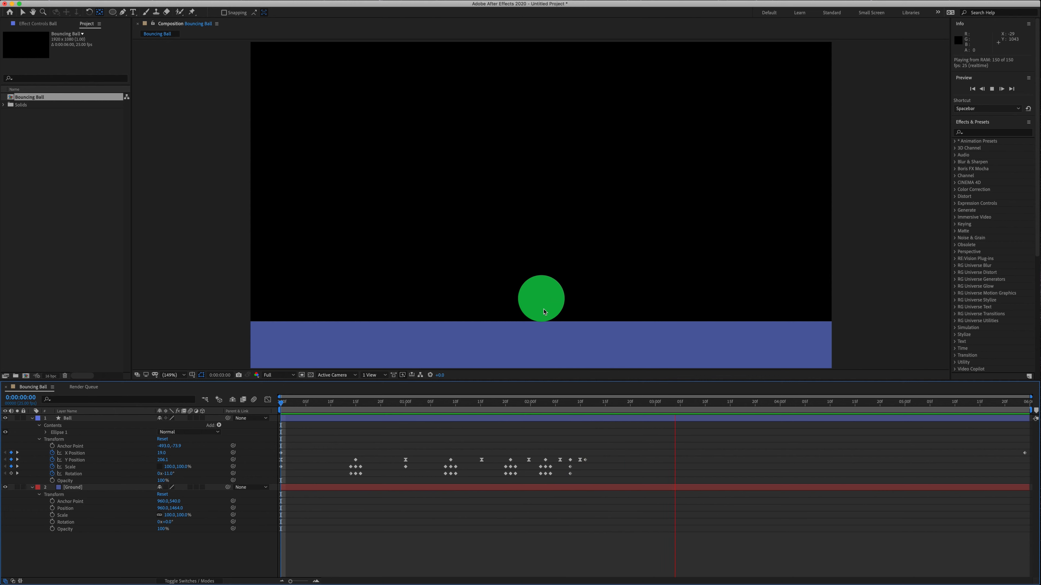
pyautogui.press('space')
pyautogui.moveTo(659, 407); pyautogui.dragTo(695, 408)
pyautogui.moveTo(621, 418); pyautogui.dragTo(455, 422)
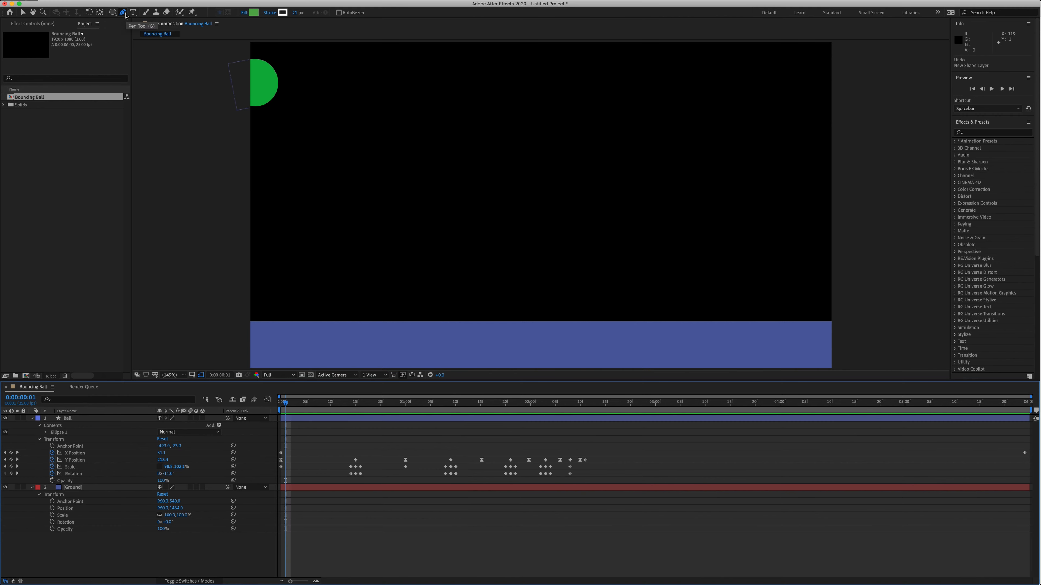
# Draw a jagged zigzag path near the ball with the Pen tool and extend its shape layer to the end of the composition.
pyautogui.click(123, 13)
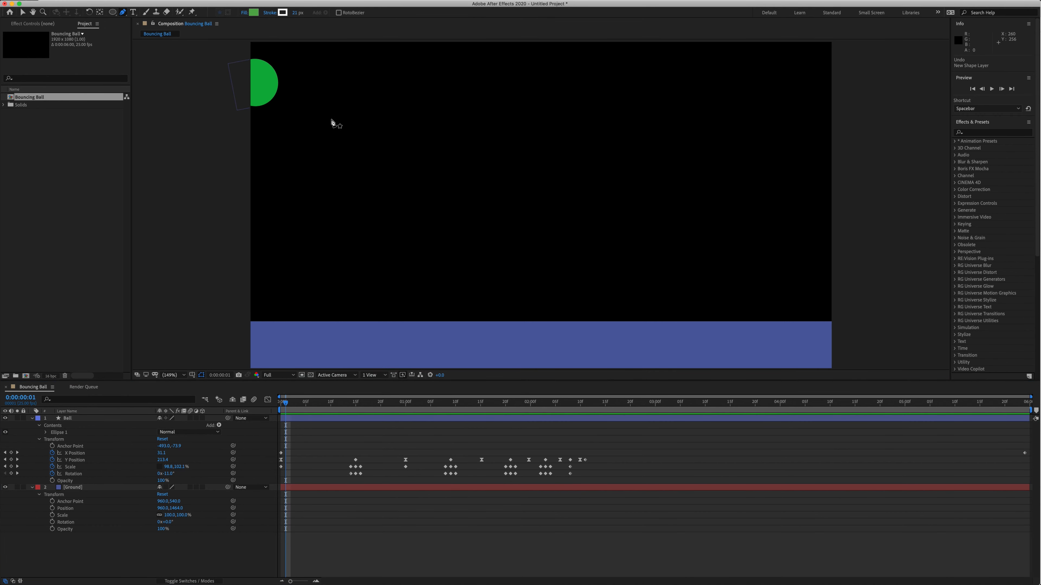
pyautogui.moveTo(332, 119); pyautogui.dragTo(352, 142)
pyautogui.click(329, 140)
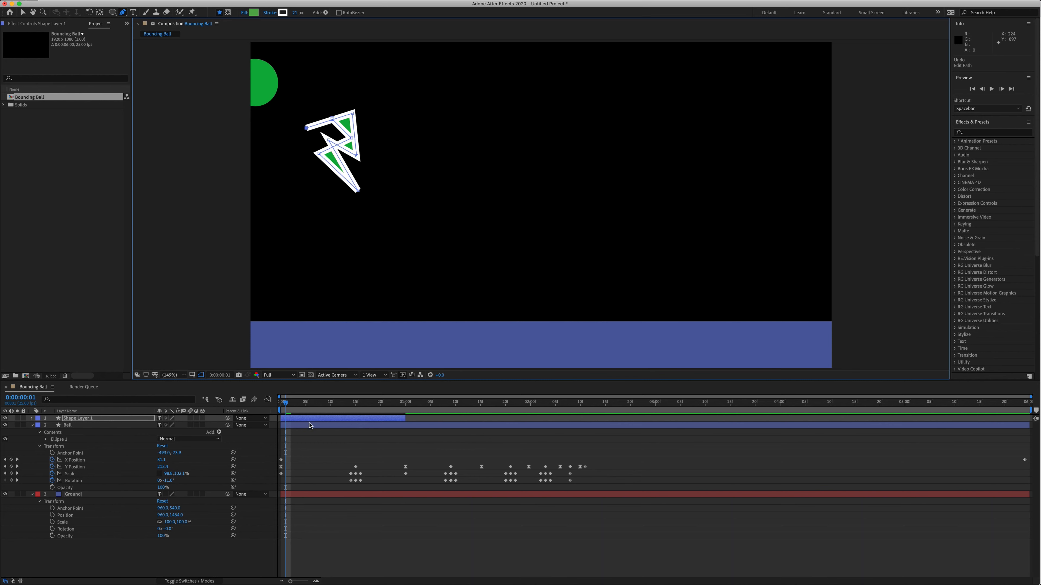
pyautogui.moveTo(406, 420); pyautogui.dragTo(1029, 427)
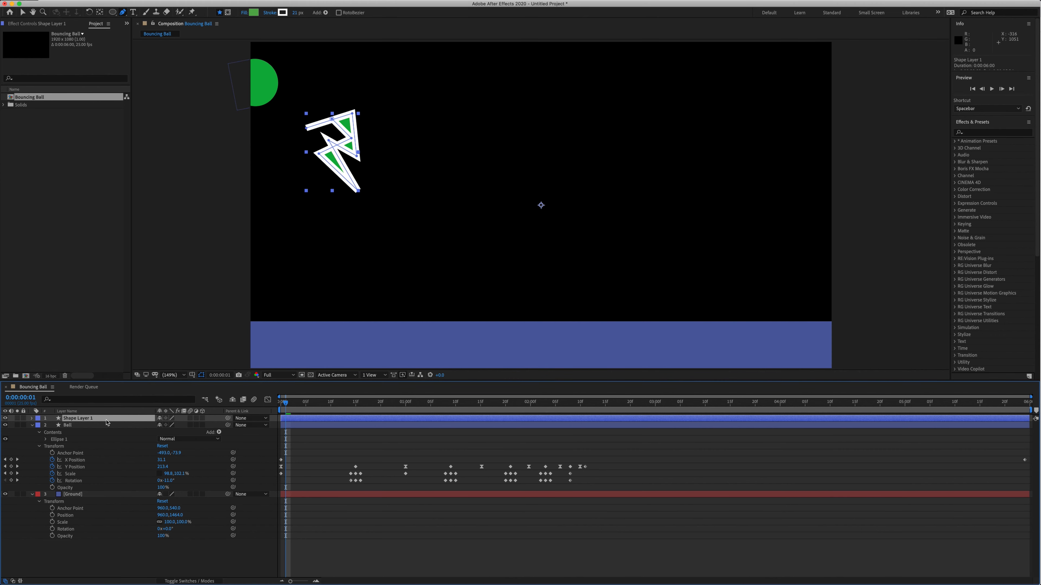
# Move the zigzag shape over the ball at 0:00:01:00 by setting its Position to 1012, 705.
pyautogui.moveTo(322, 407); pyautogui.dragTo(408, 407)
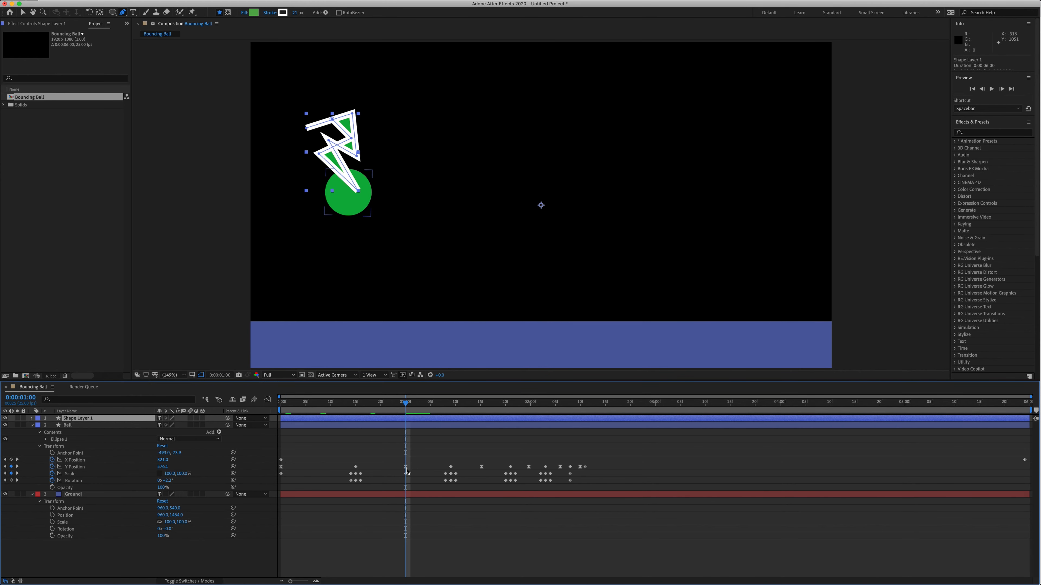
pyautogui.click(32, 419)
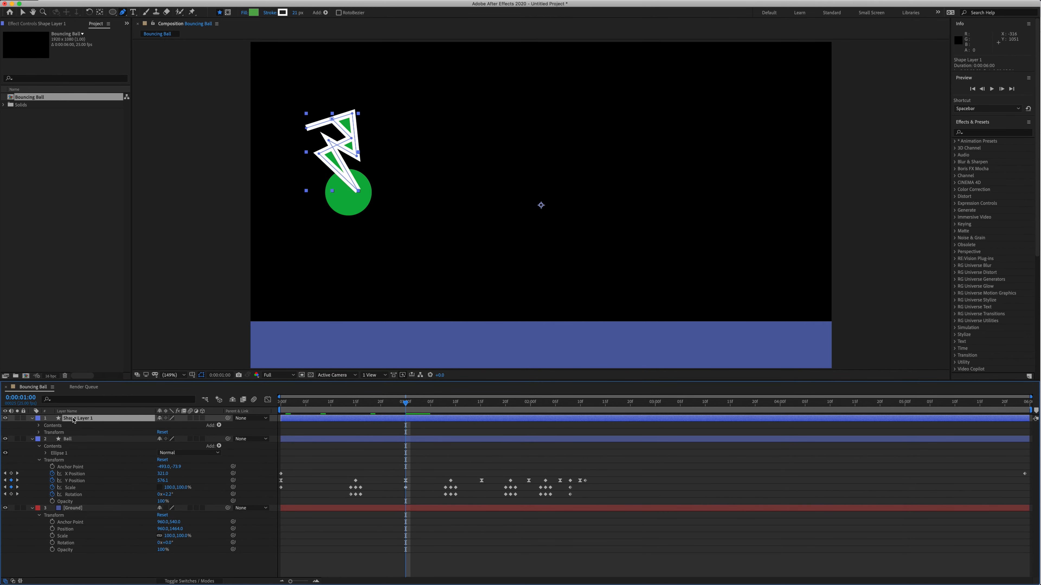
pyautogui.click(38, 433)
pyautogui.moveTo(166, 450); pyautogui.dragTo(246, 447)
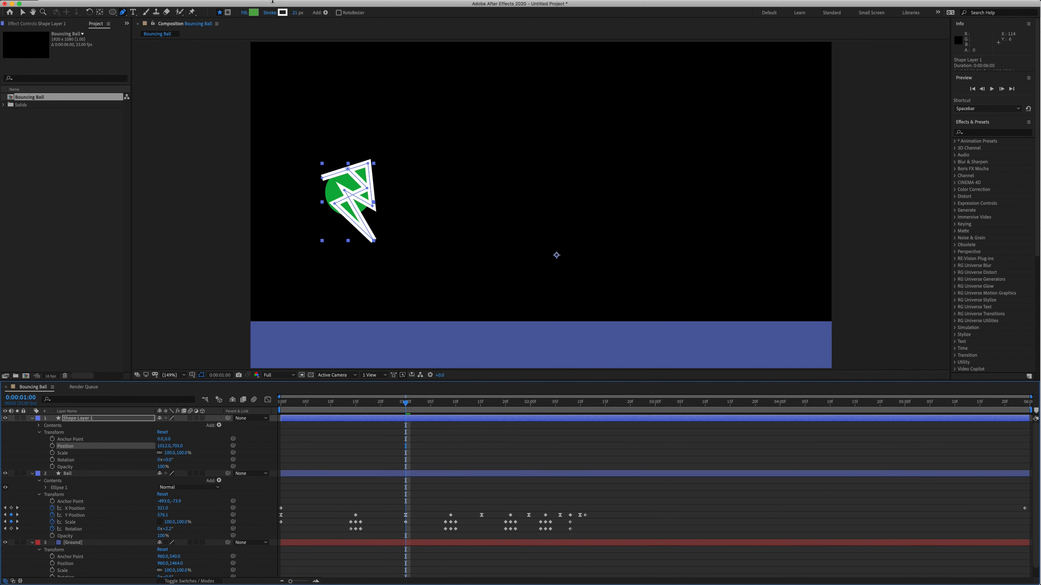
# Remove the zigzag shape's fill and set its white stroke width to 11 px.
pyautogui.moveTo(295, 14); pyautogui.dragTo(285, 12)
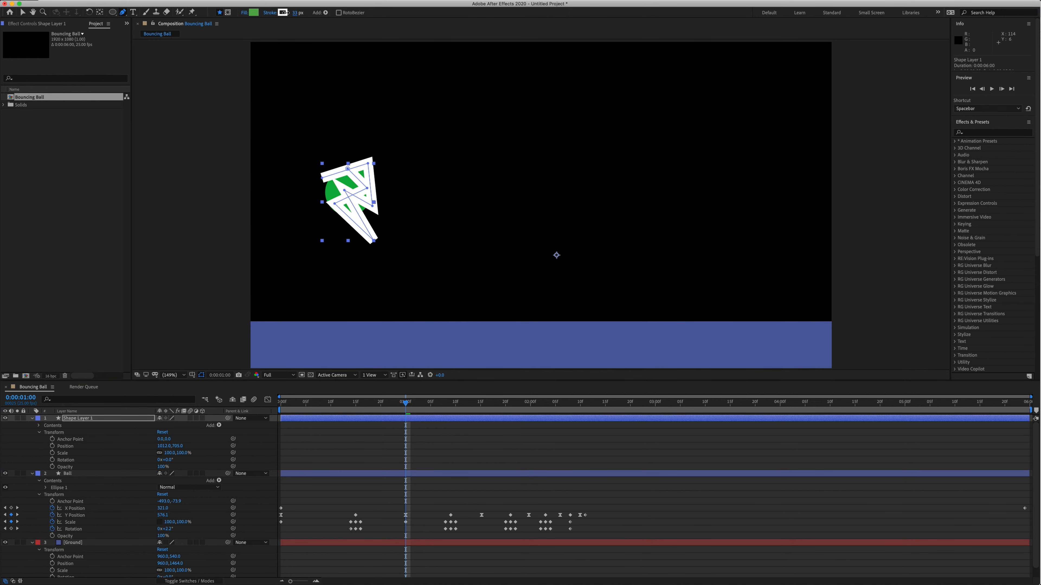
pyautogui.click(244, 13)
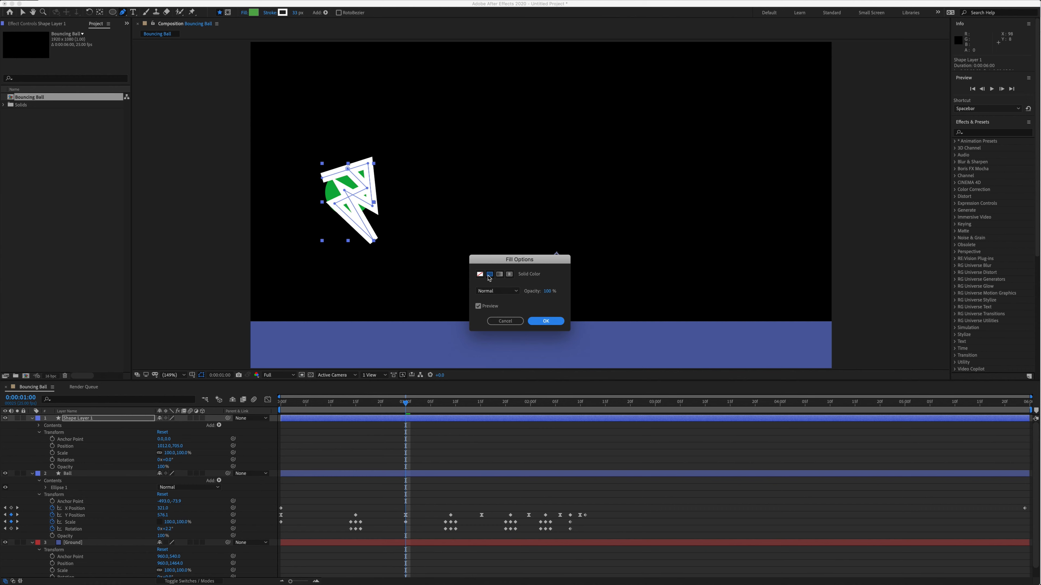
pyautogui.click(481, 275)
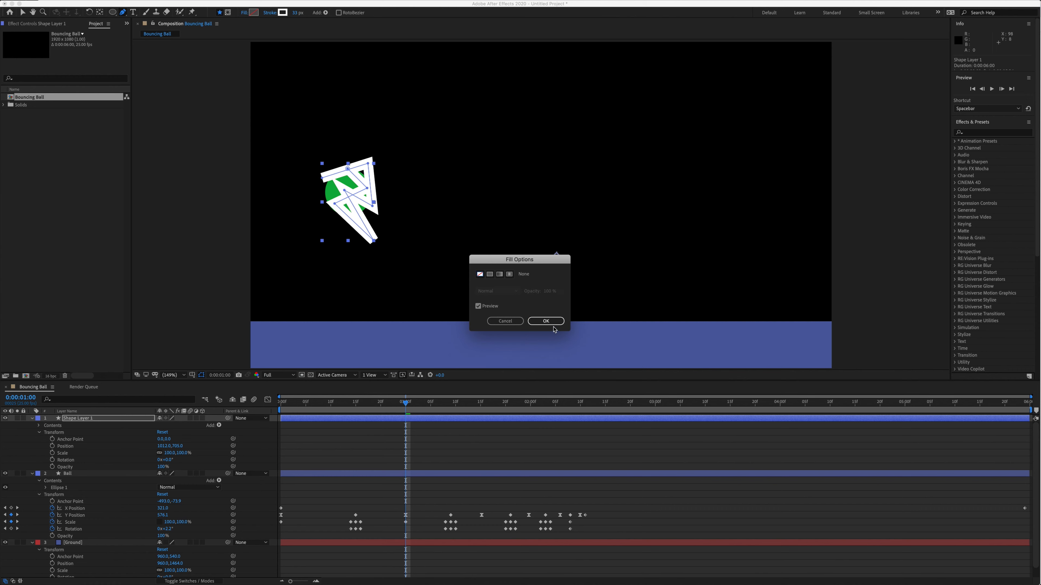
pyautogui.click(539, 320)
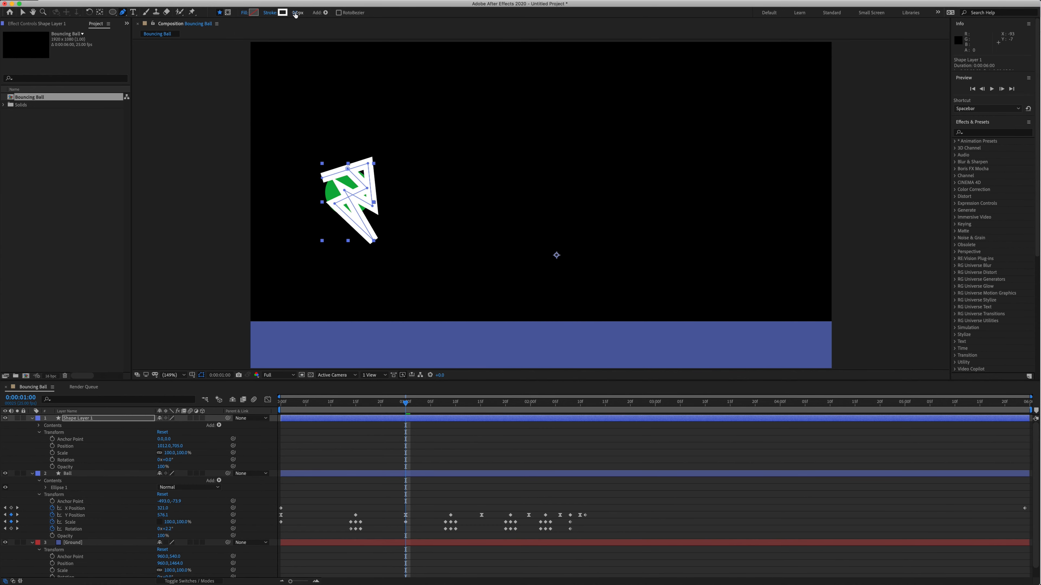
pyautogui.moveTo(297, 14); pyautogui.dragTo(289, 13)
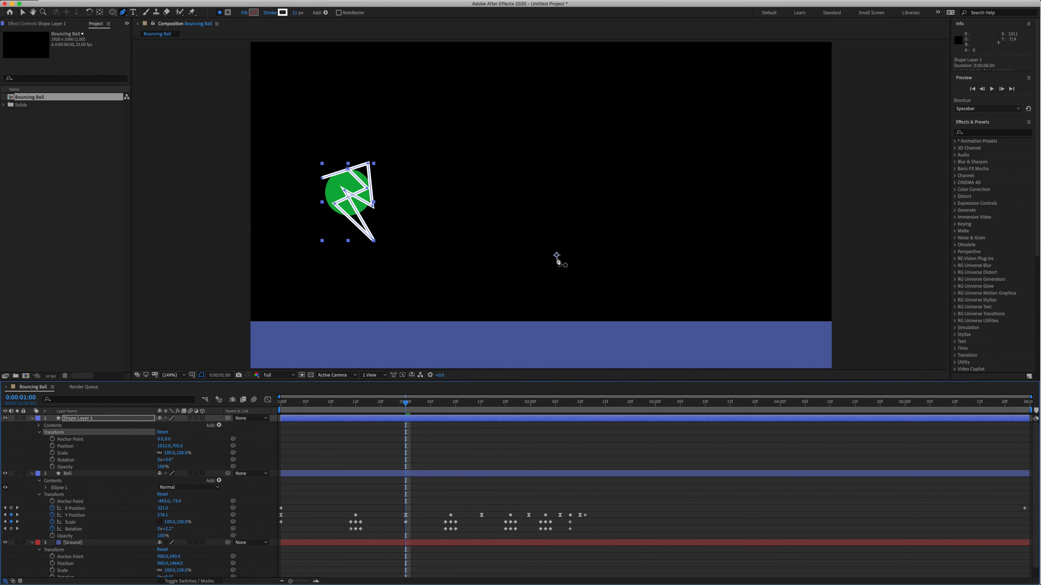
# Move the zigzag layer's anchor point onto the ball with the Pan Behind tool, leaving the artwork in place.
pyautogui.click(99, 12)
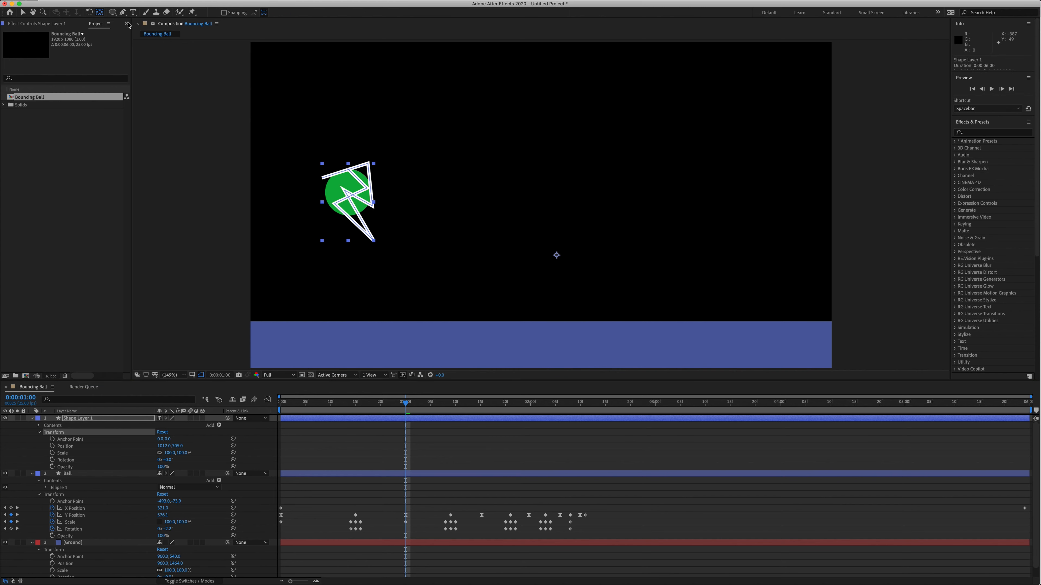
pyautogui.moveTo(556, 256); pyautogui.dragTo(356, 200)
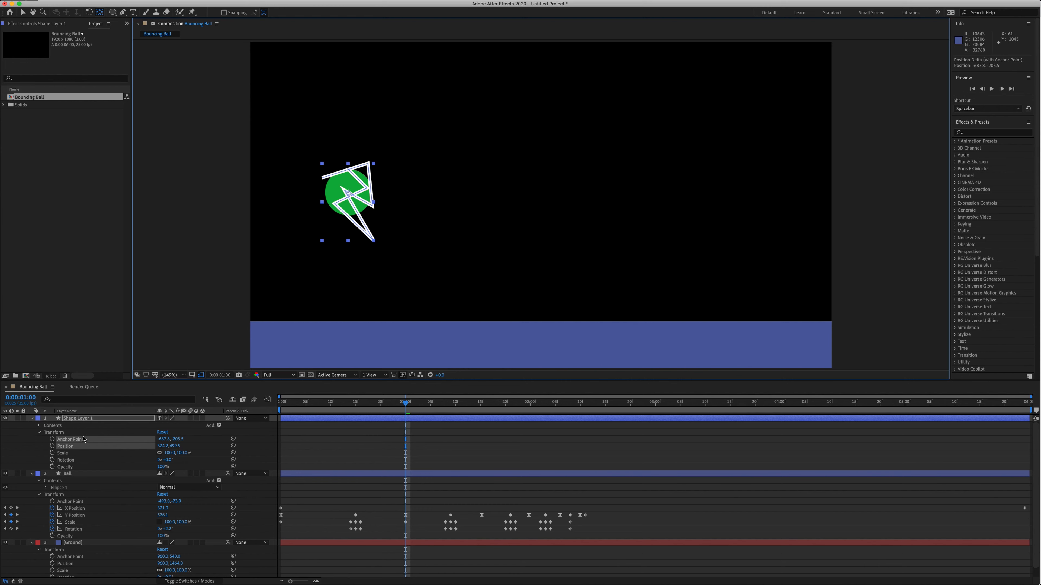
pyautogui.click(96, 417)
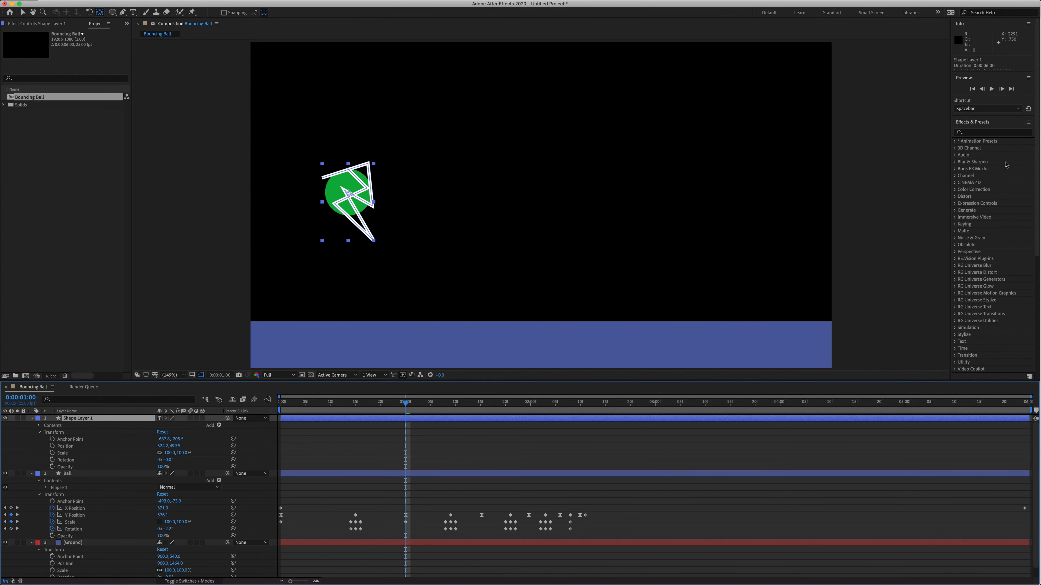
# Apply the Set Matte effect to the zigzag shape layer and take its matte from the Ball layer.
pyautogui.click(986, 133)
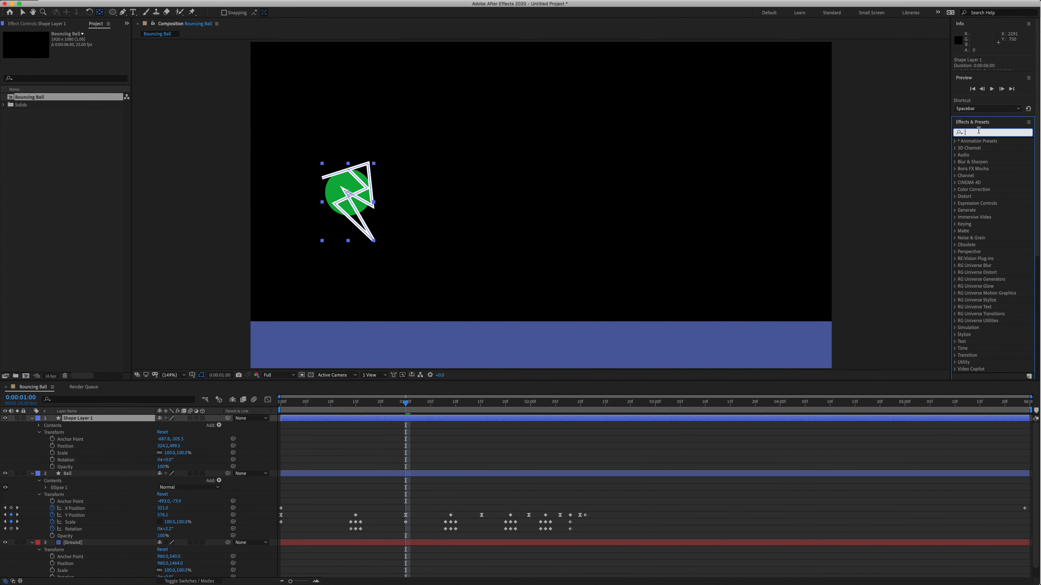
pyautogui.write('set matte')
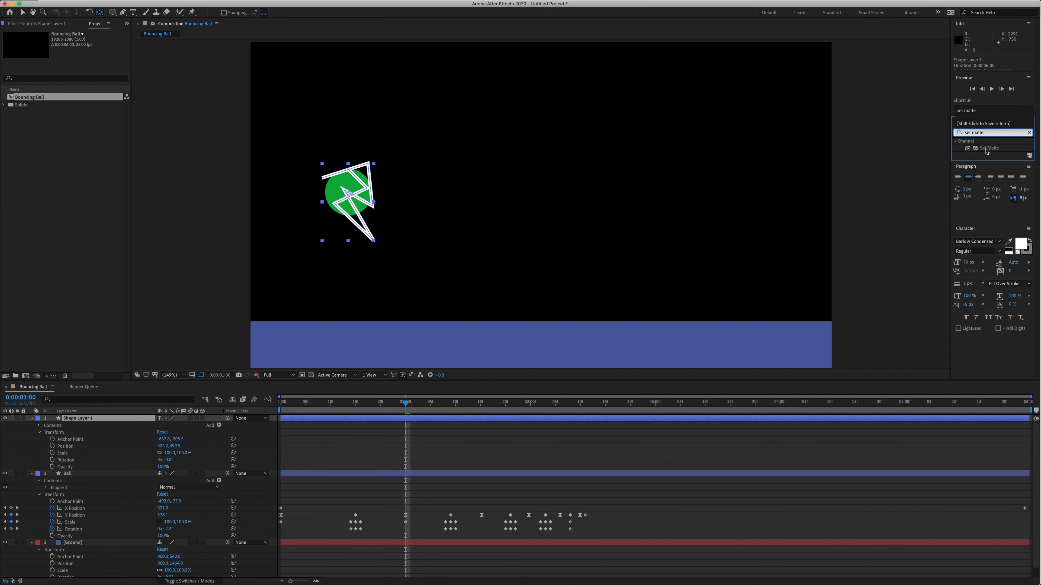
pyautogui.moveTo(987, 151); pyautogui.dragTo(87, 419)
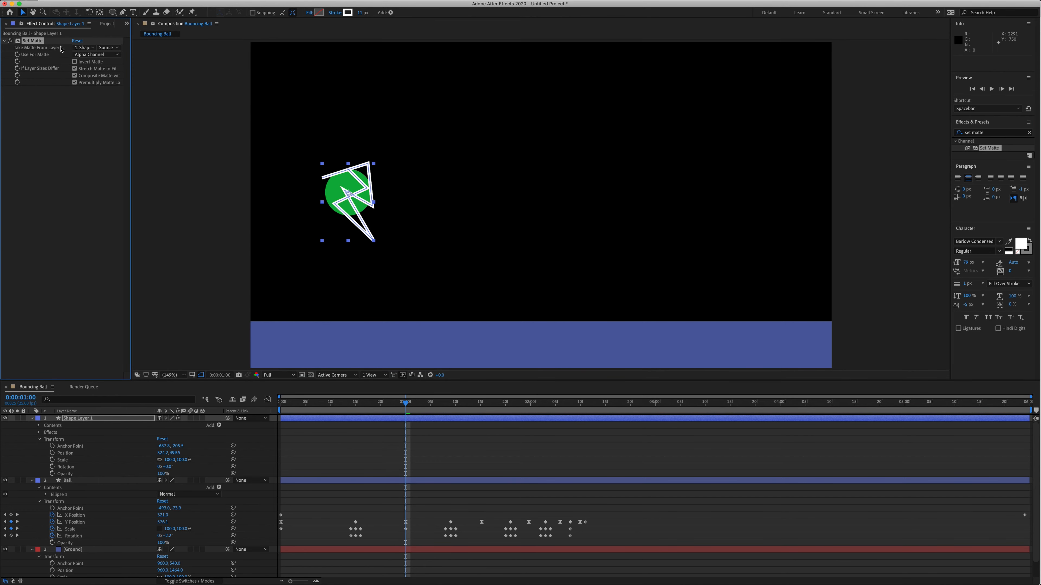
pyautogui.click(84, 48)
pyautogui.click(85, 48)
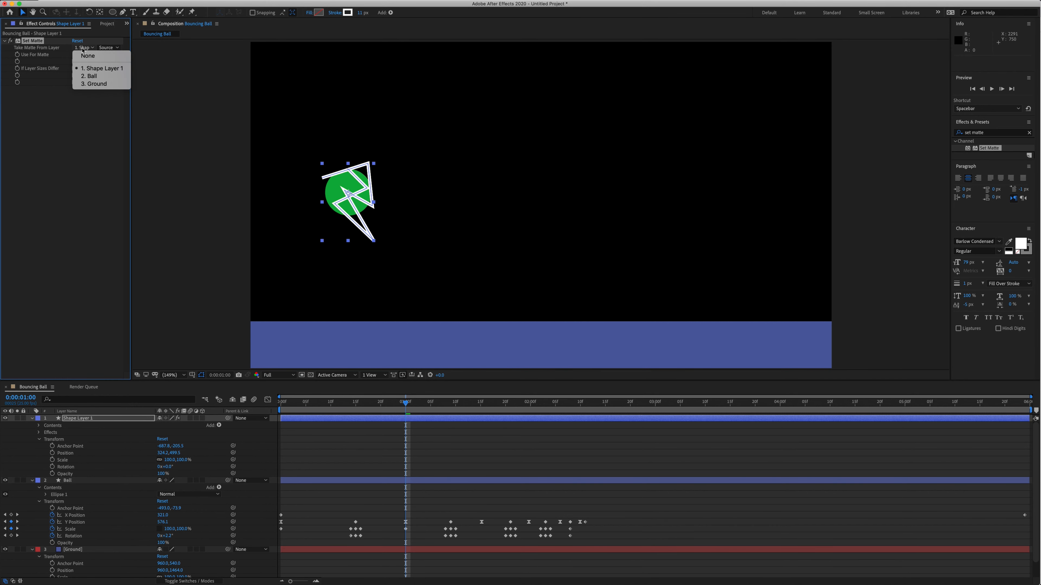
pyautogui.click(101, 76)
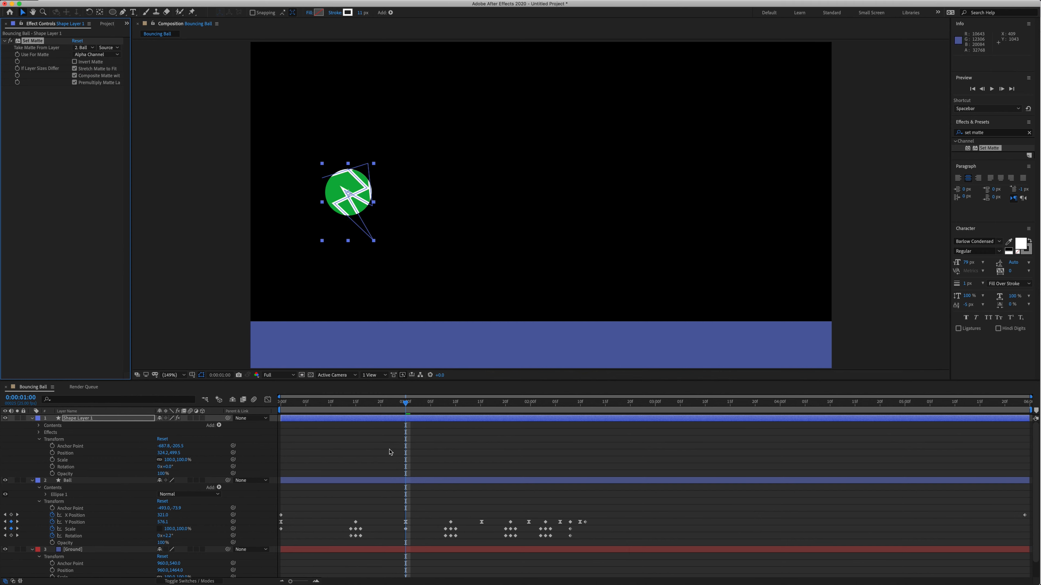
pyautogui.click(313, 239)
pyautogui.click(365, 208)
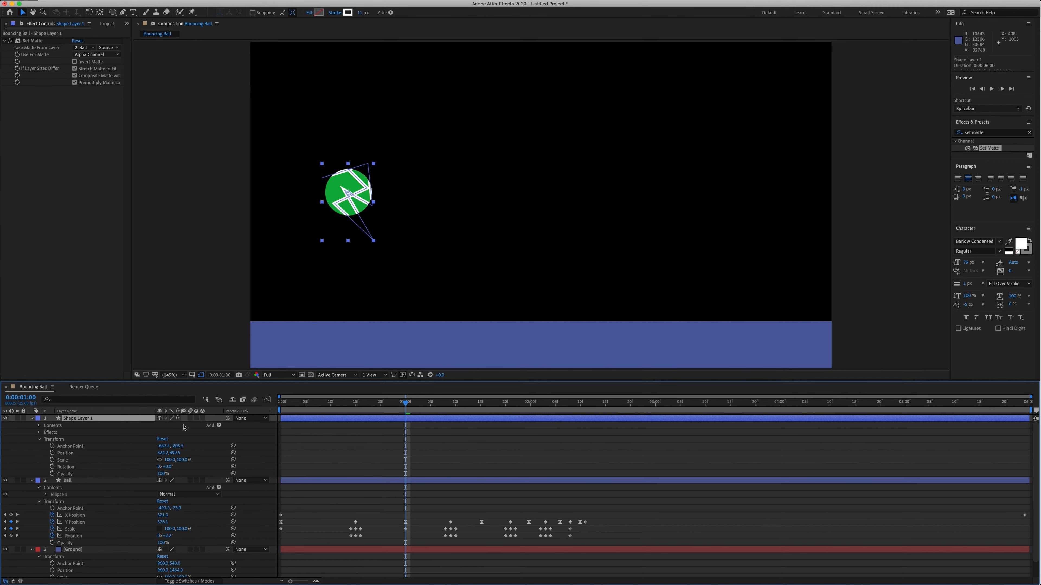
pyautogui.moveTo(410, 405)
pyautogui.mouseDown()
pyautogui.moveTo(451, 408)
pyautogui.moveTo(370, 407)
pyautogui.moveTo(407, 407)
pyautogui.mouseUp()
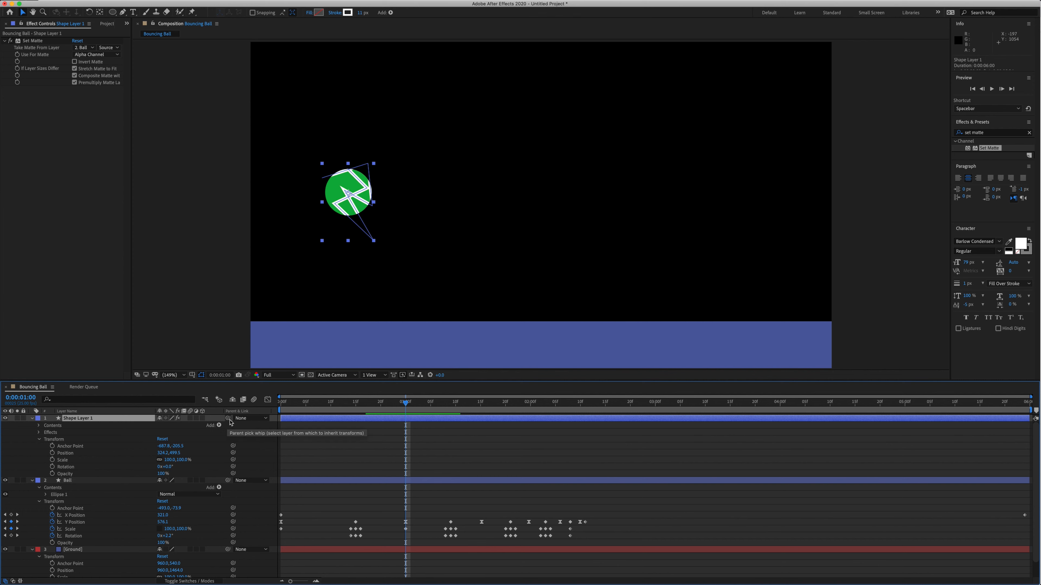
# Parent the zigzag shape layer to the Ball layer and scrub through the animation to check that it follows.
pyautogui.moveTo(226, 420)
pyautogui.mouseDown()
pyautogui.moveTo(217, 443)
pyautogui.moveTo(84, 469)
pyautogui.moveTo(70, 485)
pyautogui.mouseUp()
pyautogui.moveTo(408, 404); pyautogui.dragTo(971, 427)
pyautogui.moveTo(907, 429); pyautogui.dragTo(278, 457)
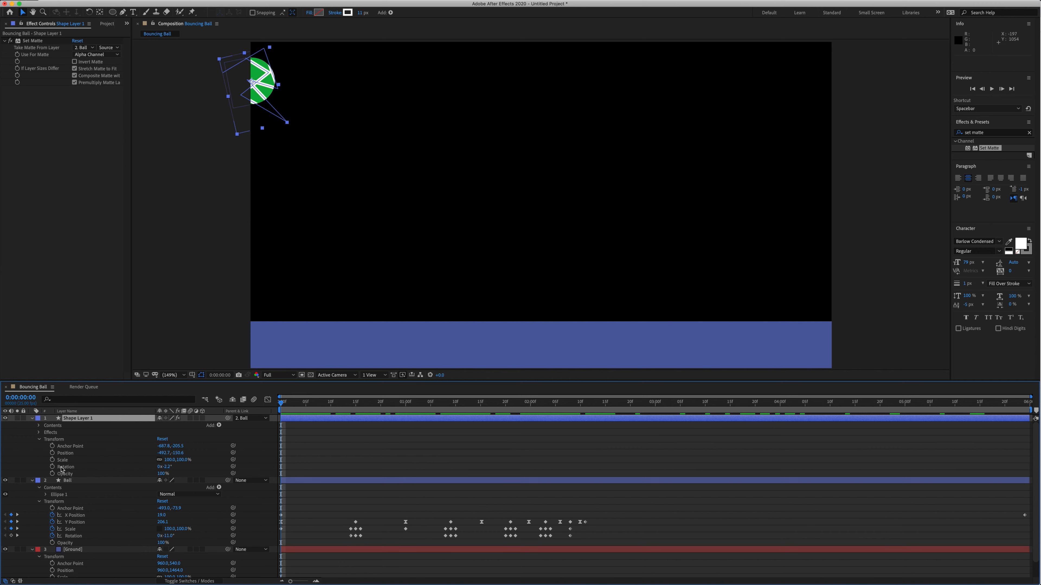
# Animate the zigzag layer's Rotation from a keyframe at 0:00:00:00 to 4x+163.8° at 0:00:05:24, and preview the spin.
pyautogui.click(53, 468)
pyautogui.moveTo(282, 428); pyautogui.dragTo(1025, 433)
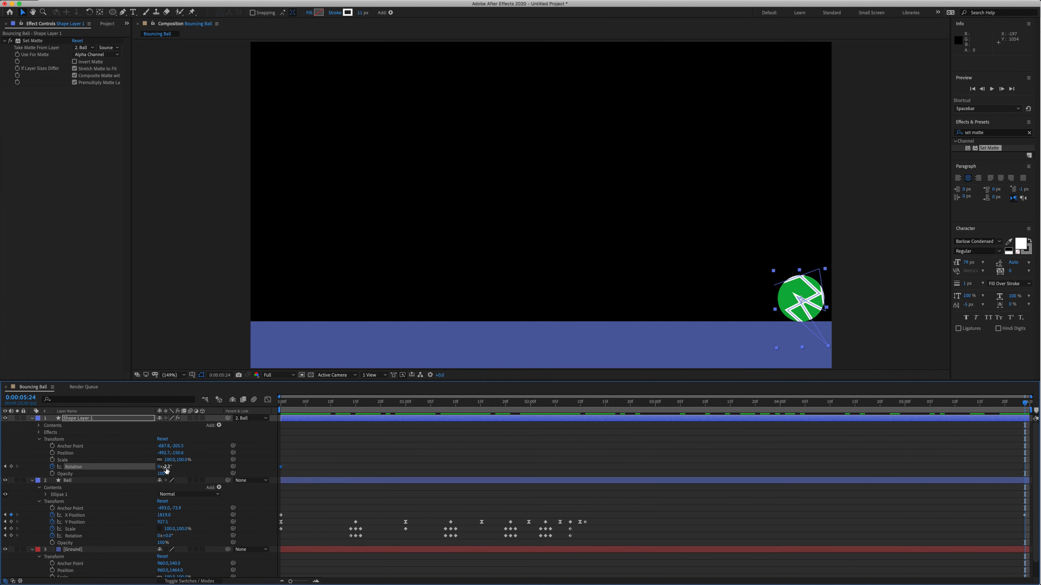
pyautogui.moveTo(165, 467); pyautogui.dragTo(809, 456)
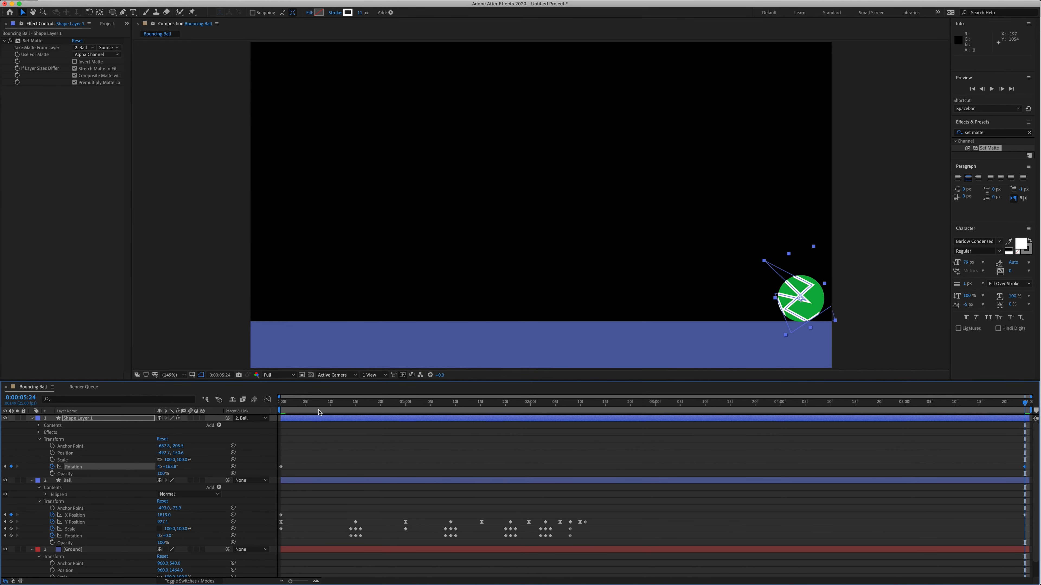
pyautogui.press('space')
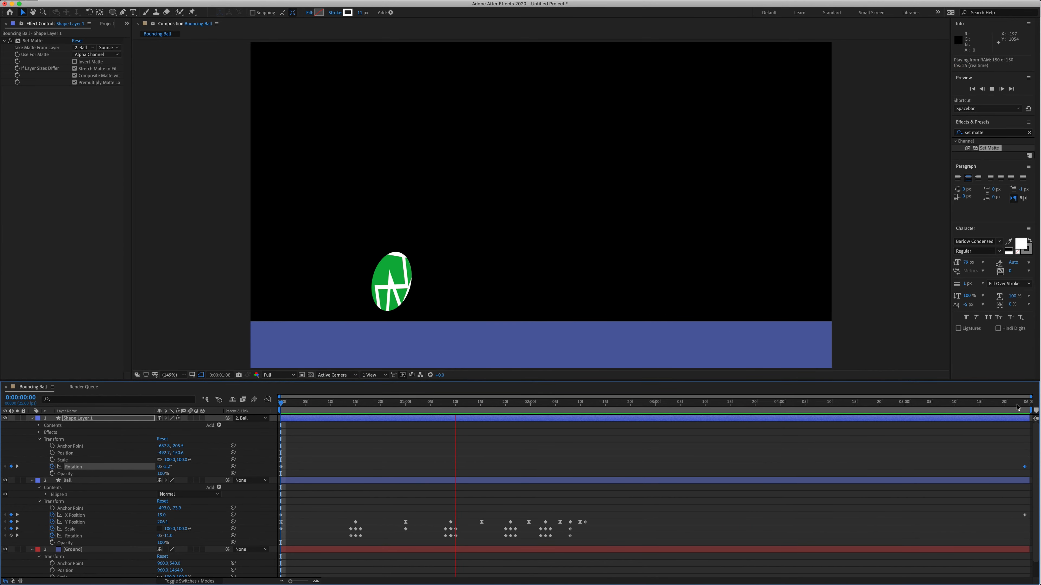
# Apply Easy Ease In to the zigzag layer's last Rotation keyframe and preview the end of the roll.
pyautogui.click(1024, 405)
pyautogui.moveTo(1004, 455); pyautogui.dragTo(1026, 469)
pyautogui.rightClick(1026, 468)
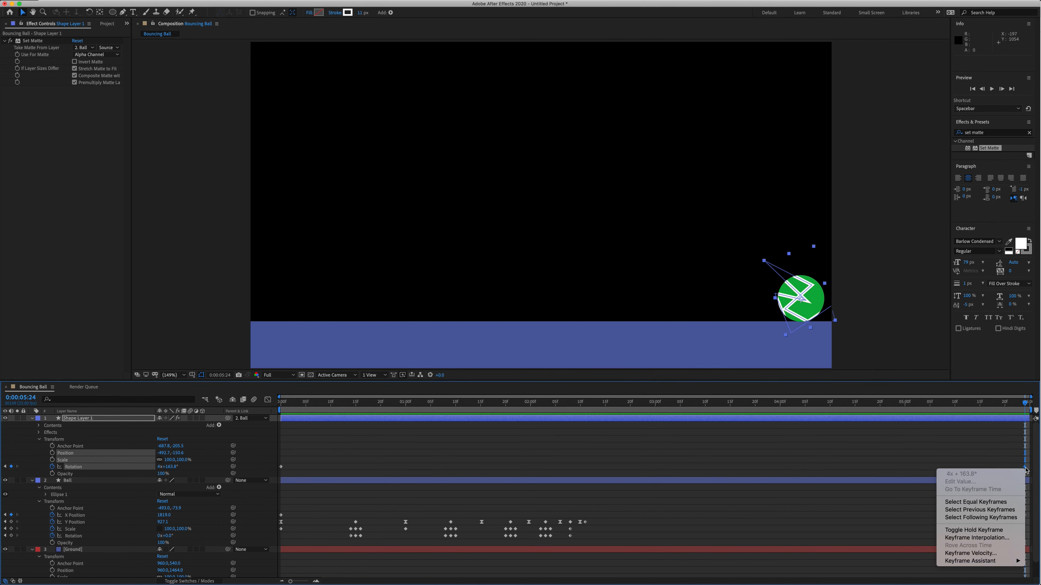
pyautogui.moveTo(985, 563)
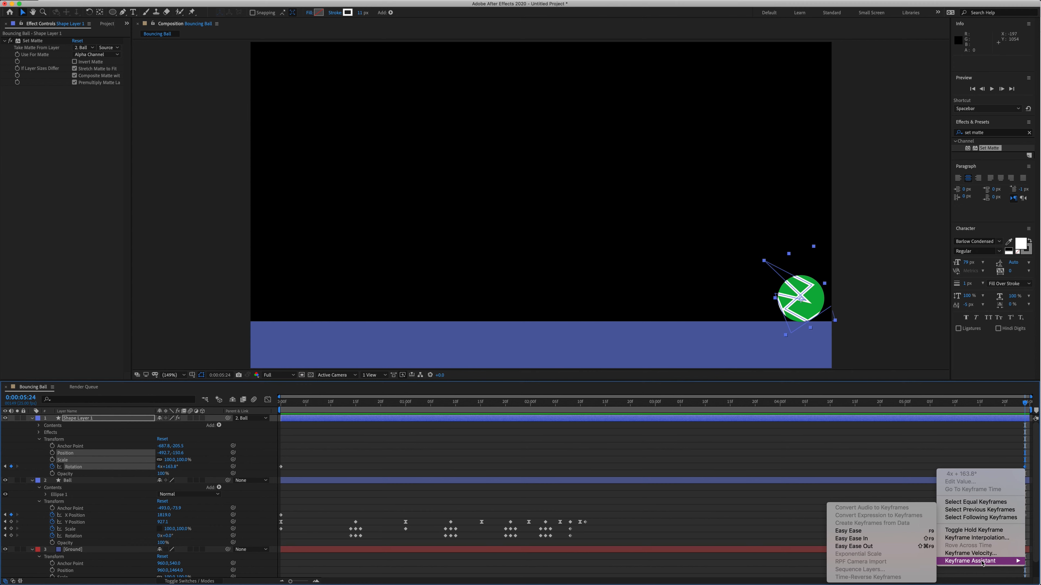
pyautogui.click(857, 538)
pyautogui.moveTo(941, 403); pyautogui.dragTo(885, 404)
pyautogui.press('space')
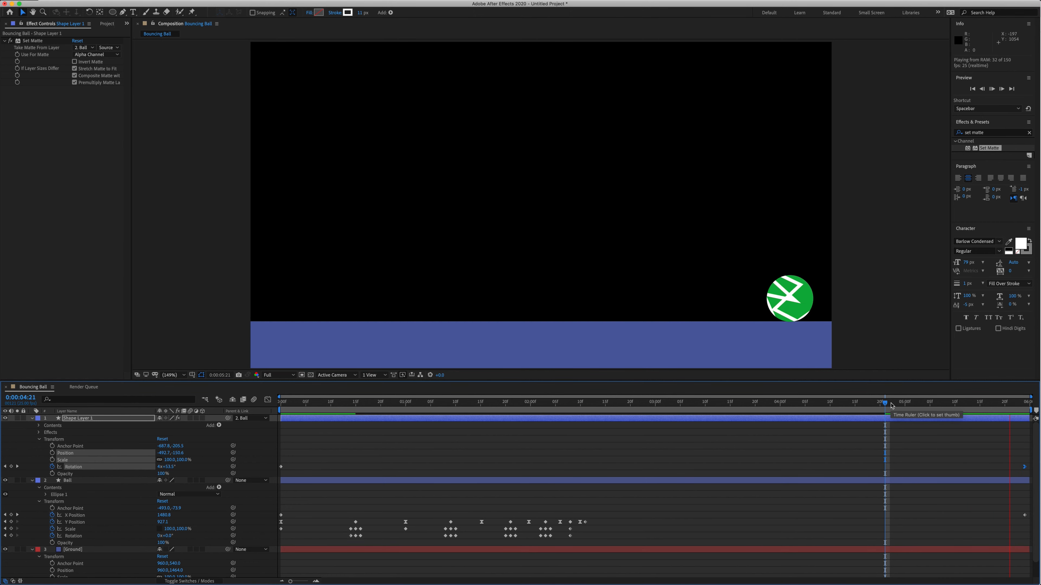
# Apply Easy Ease In to the Ball layer's last X Position keyframe and preview how the ball slows down.
pyautogui.click(971, 404)
pyautogui.moveTo(1007, 512); pyautogui.dragTo(1027, 517)
pyautogui.rightClick(1025, 516)
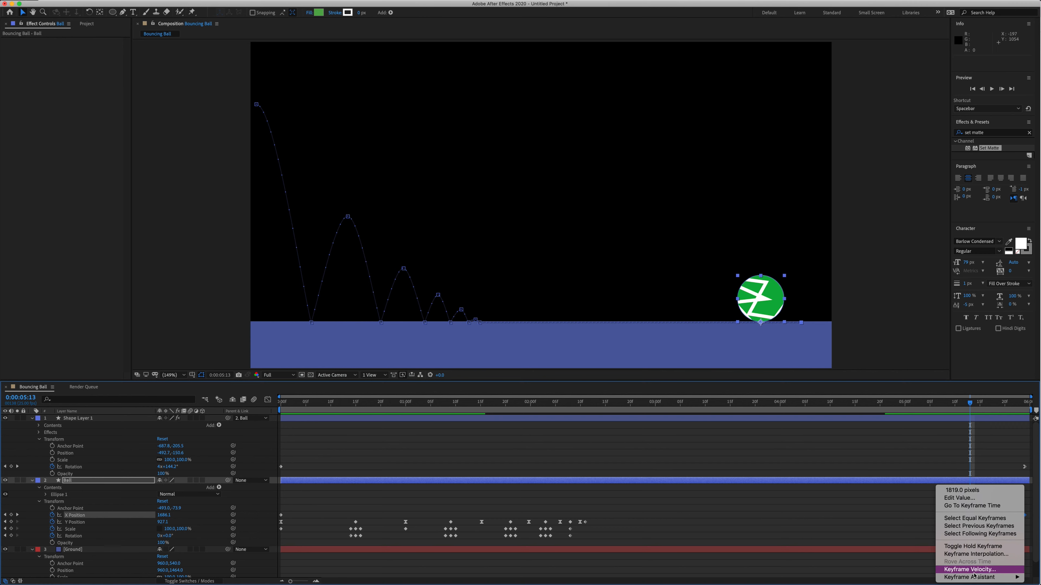
pyautogui.moveTo(974, 578)
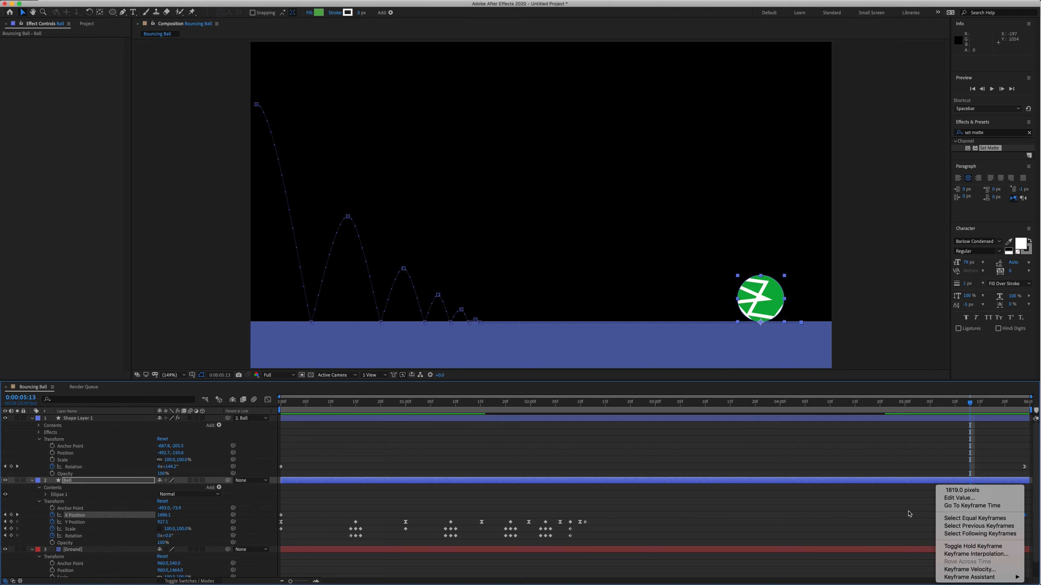
pyautogui.click(910, 511)
pyautogui.moveTo(1005, 507); pyautogui.dragTo(1024, 518)
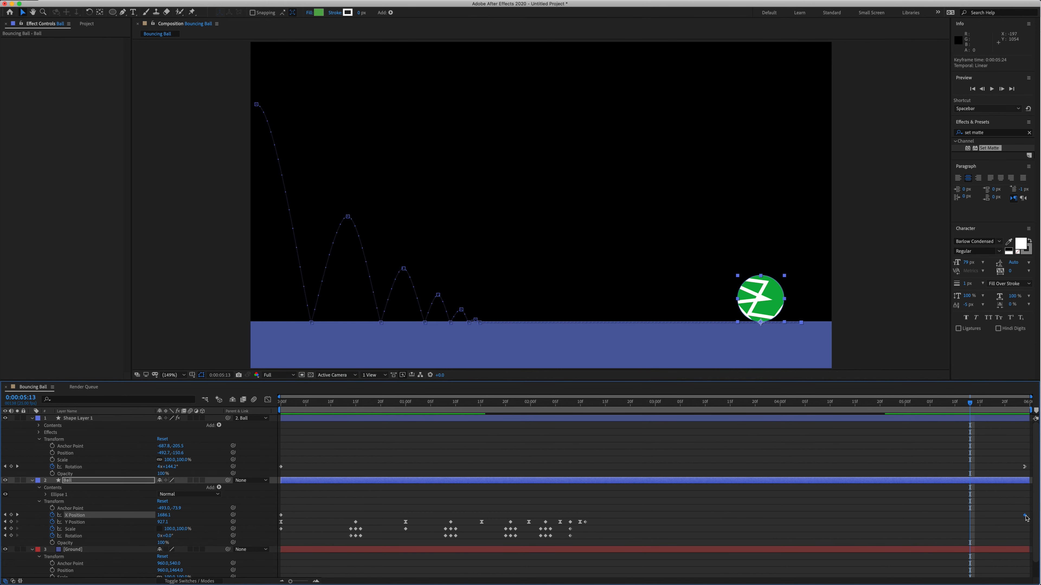
pyautogui.rightClick(1024, 515)
pyautogui.moveTo(1000, 578)
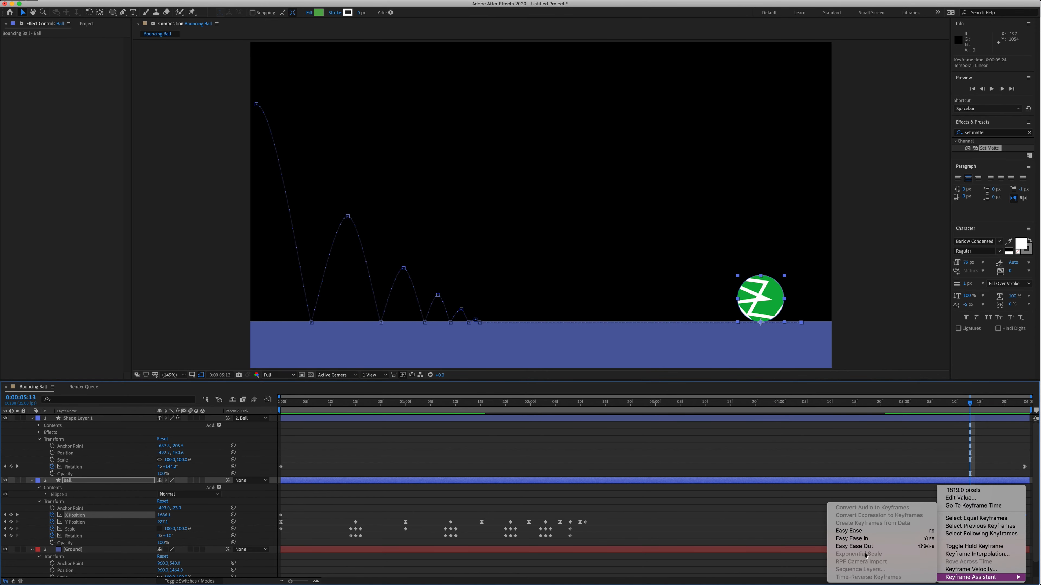
pyautogui.click(852, 539)
pyautogui.press('space')
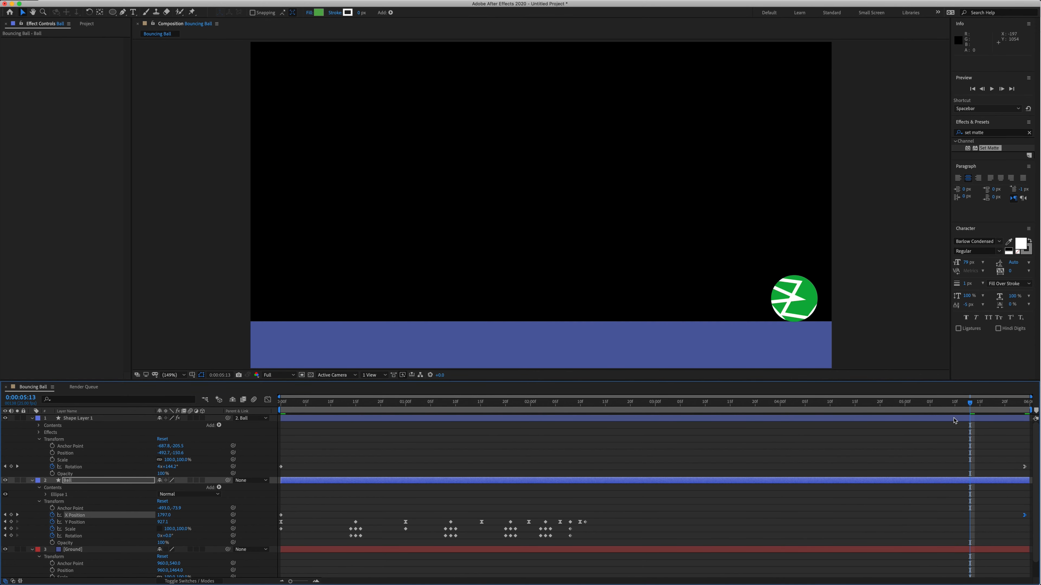
pyautogui.moveTo(969, 404); pyautogui.dragTo(915, 405)
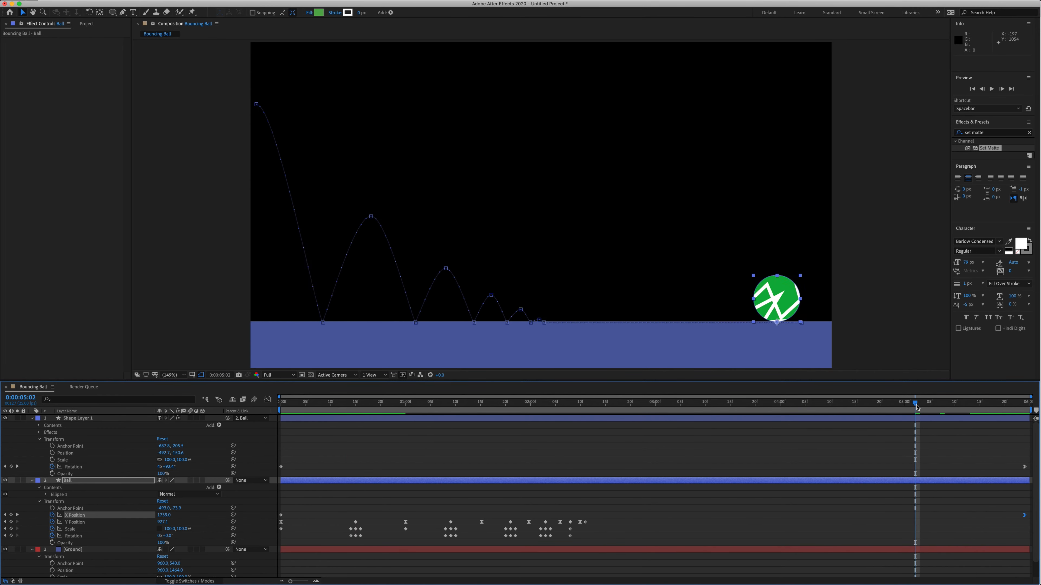
pyautogui.press('space')
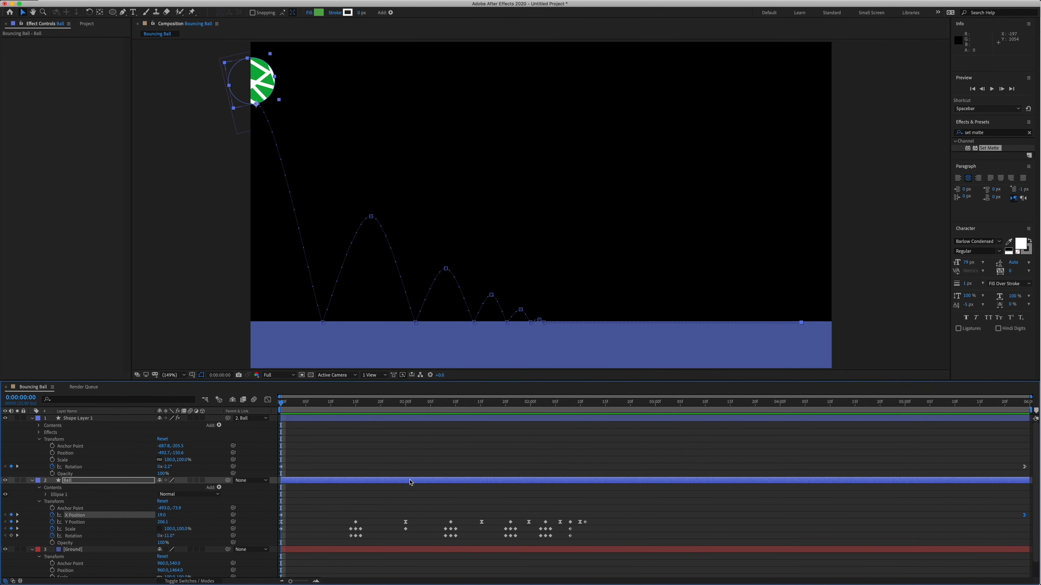
# Create a pink 1920 x 1080 px solid layer named BG.
pyautogui.moveTo(226, 3)
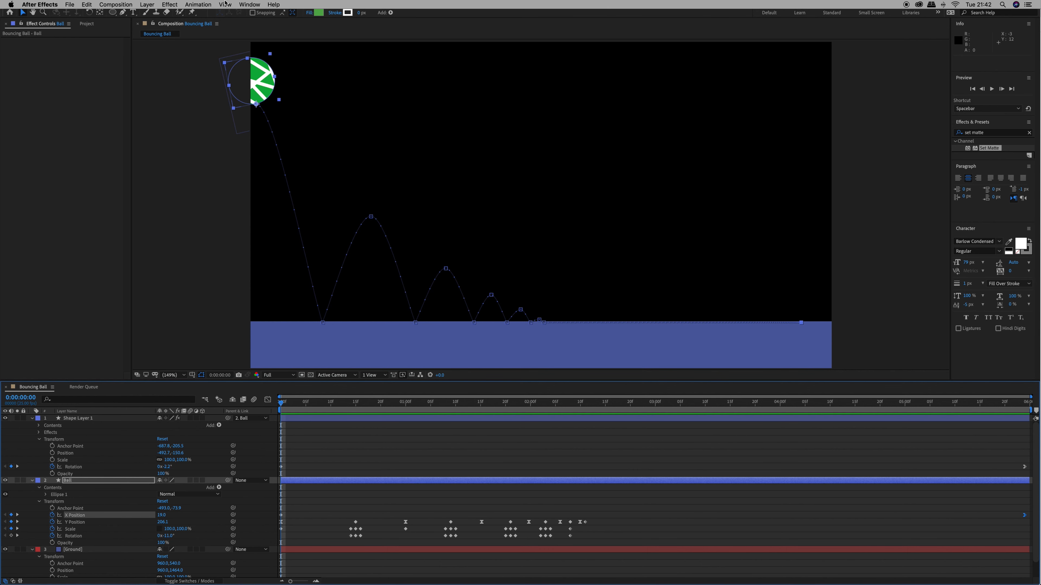
pyautogui.click(146, 4)
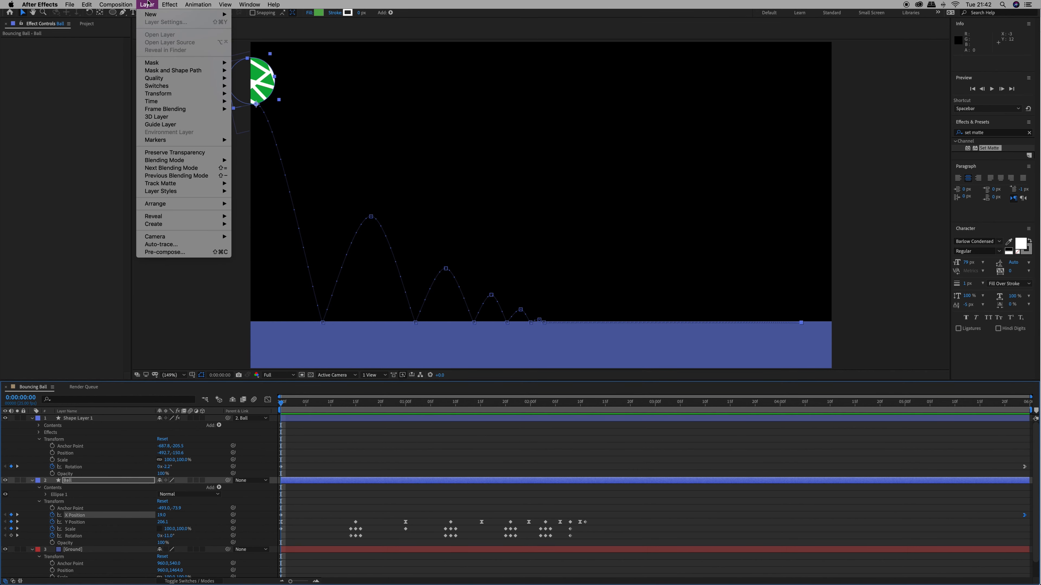
pyautogui.moveTo(153, 13)
pyautogui.click(246, 22)
pyautogui.click(513, 346)
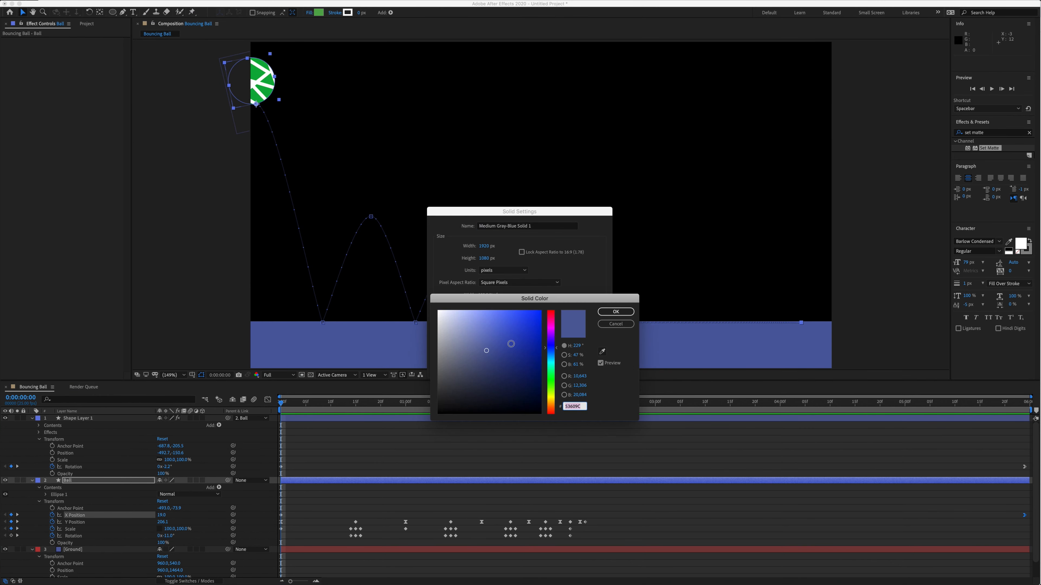
pyautogui.moveTo(554, 355); pyautogui.dragTo(554, 328)
pyautogui.press('Return')
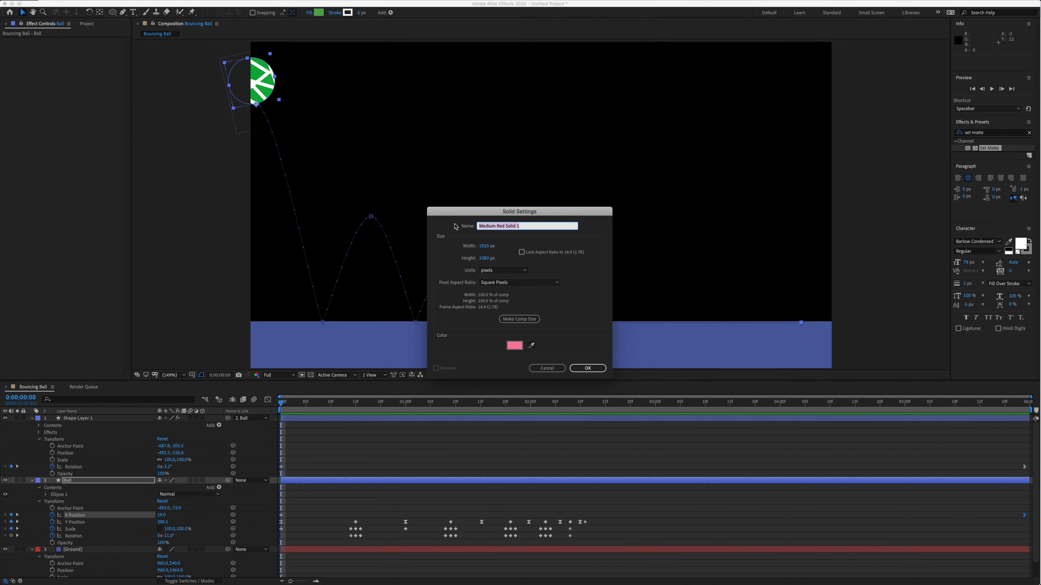
pyautogui.write('BG')
pyautogui.click(587, 368)
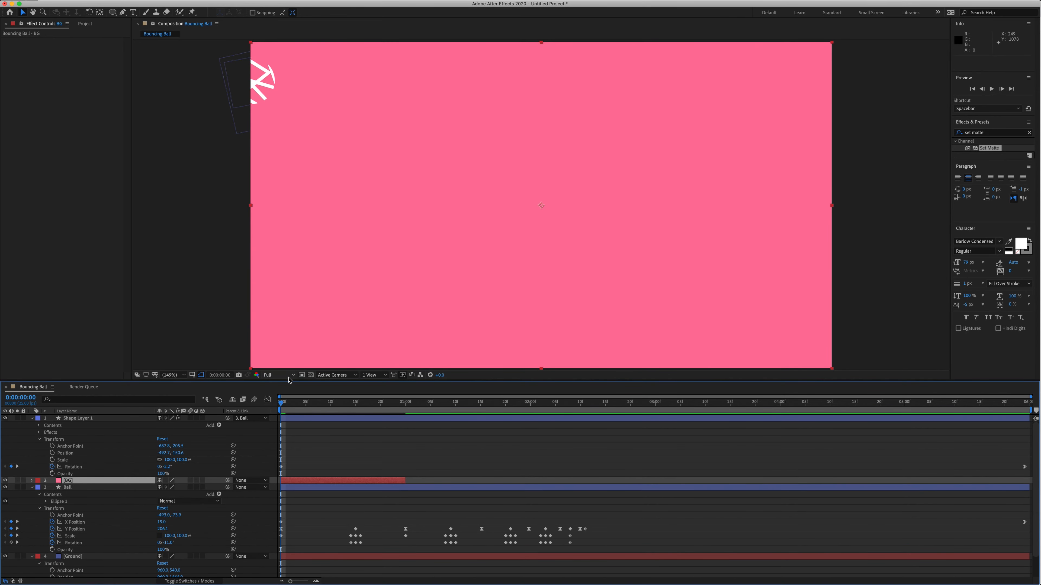
# Move the BG layer beneath the Ground layer, extend it to the full six-second duration, and preview.
pyautogui.moveTo(56, 481); pyautogui.dragTo(67, 556)
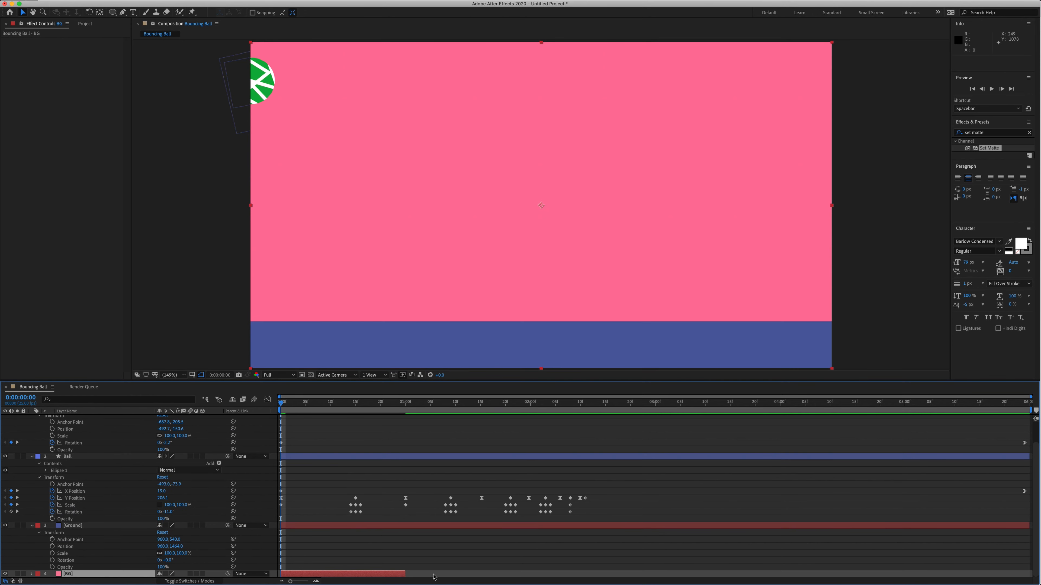
pyautogui.moveTo(405, 574); pyautogui.dragTo(1020, 577)
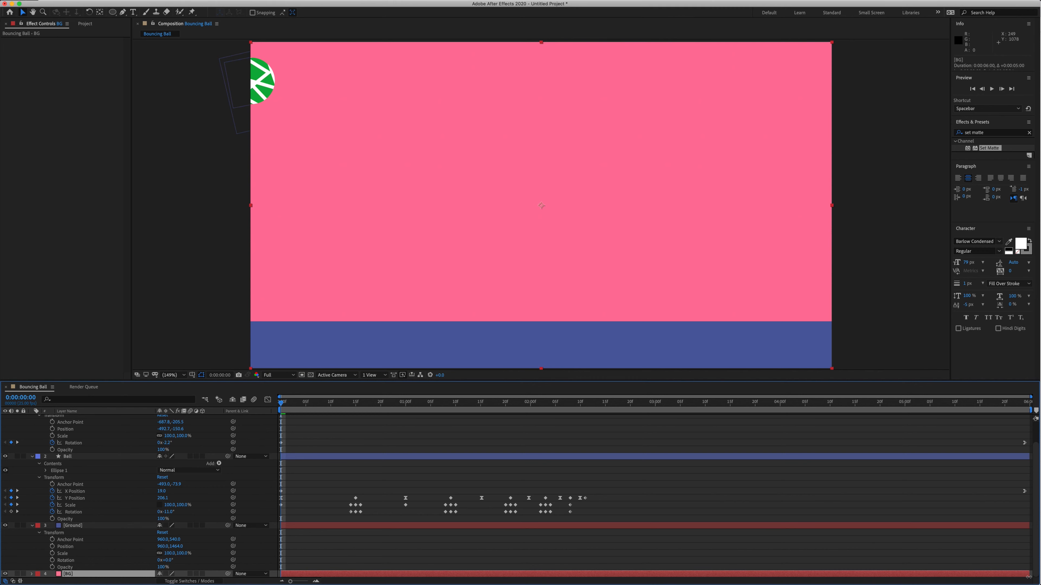
pyautogui.press('space')
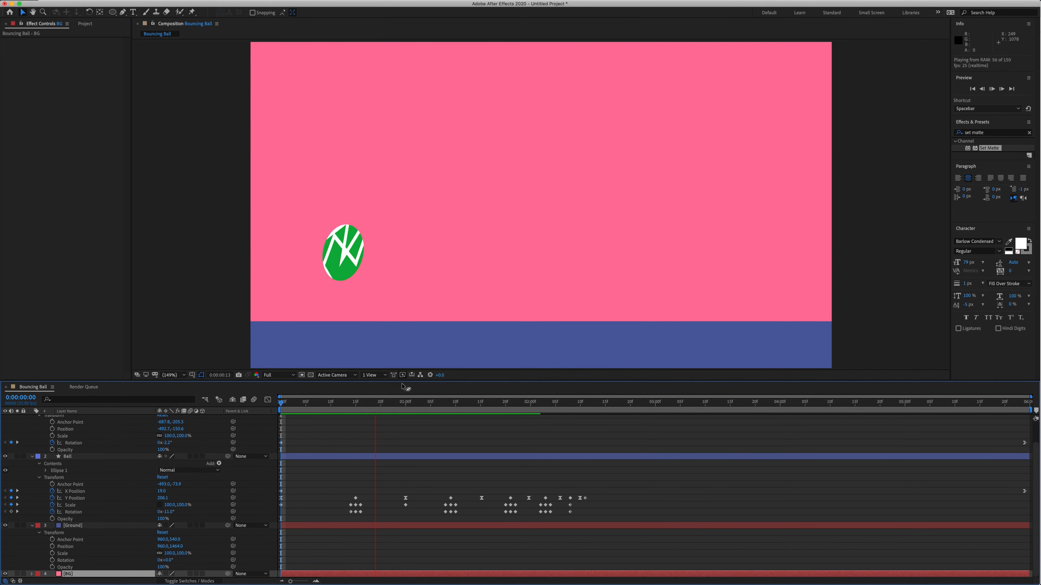
pyautogui.press('space')
# Enable motion blur for the composition and for the zigzag shape and Ball layers, and scrub to check the blur.
pyautogui.scroll(3, 302, 445)
pyautogui.moveTo(409, 404); pyautogui.dragTo(325, 413)
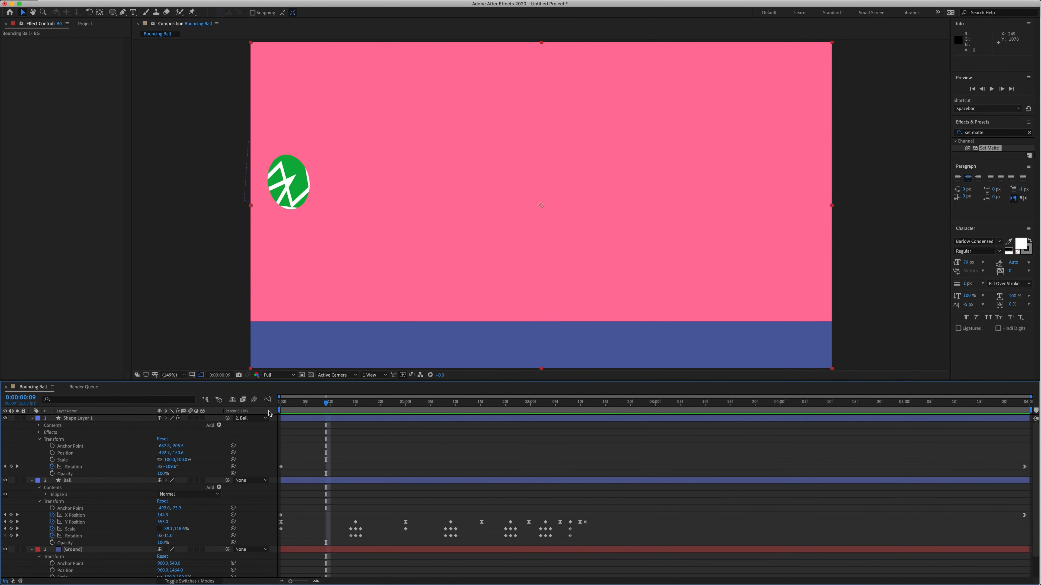
pyautogui.click(254, 400)
pyautogui.click(191, 418)
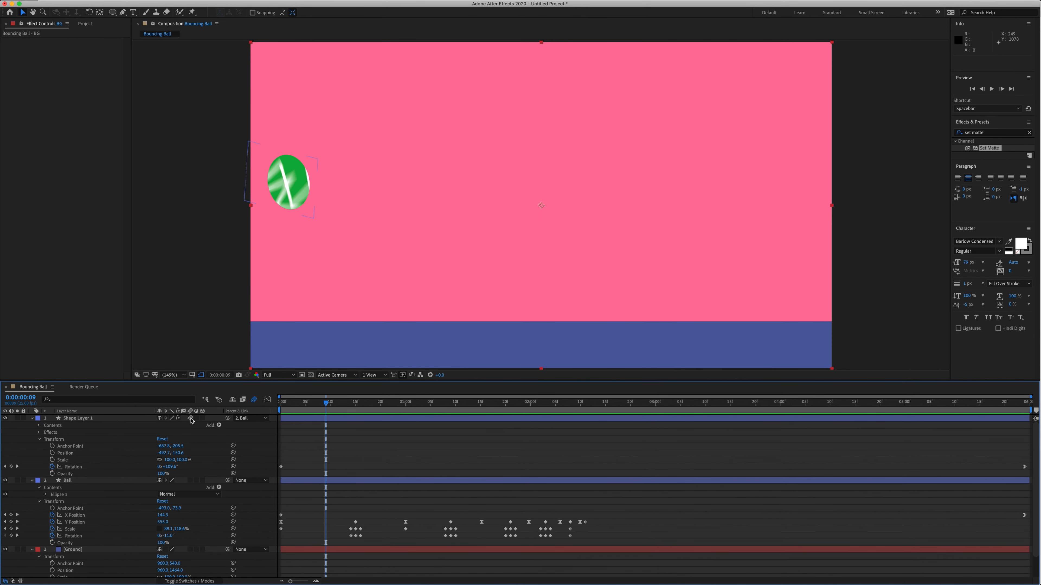
pyautogui.click(191, 481)
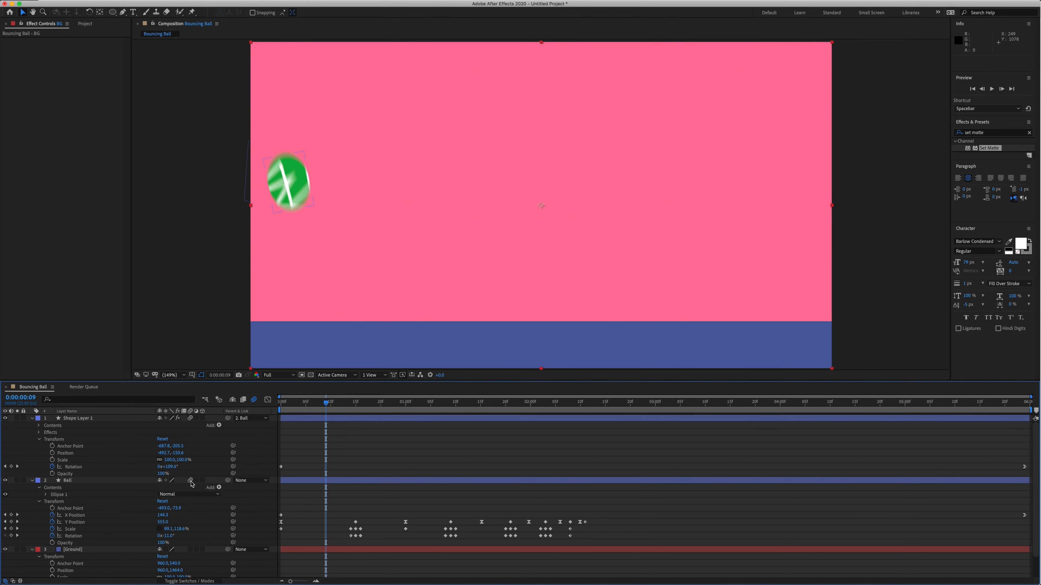
pyautogui.moveTo(318, 405); pyautogui.dragTo(885, 408)
pyautogui.moveTo(805, 407); pyautogui.dragTo(330, 408)
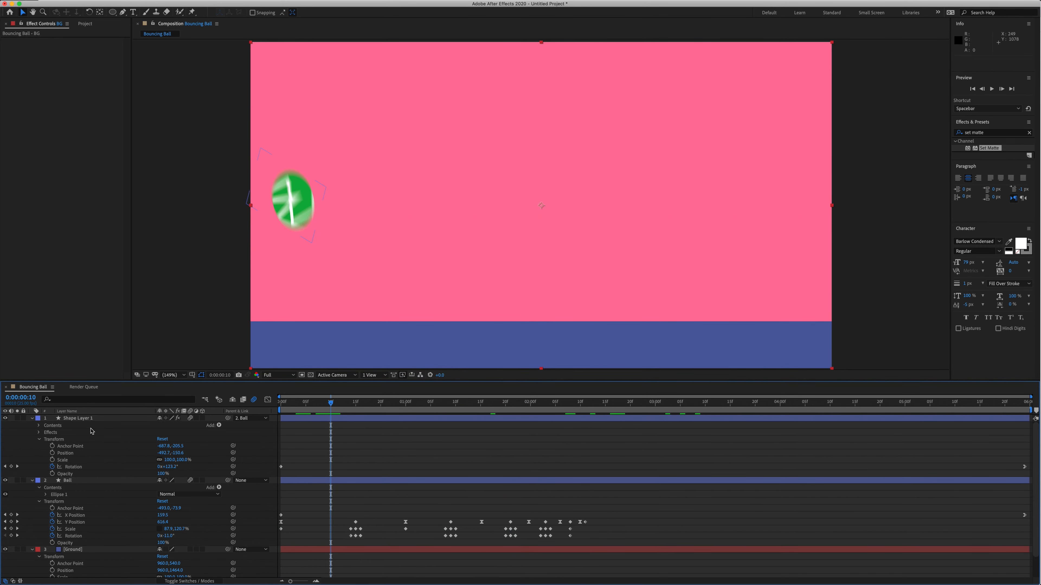
# Pre-compose the zigzag shape and Ball layers into a new composition named Ball, moving all attributes into it.
pyautogui.click(83, 419)
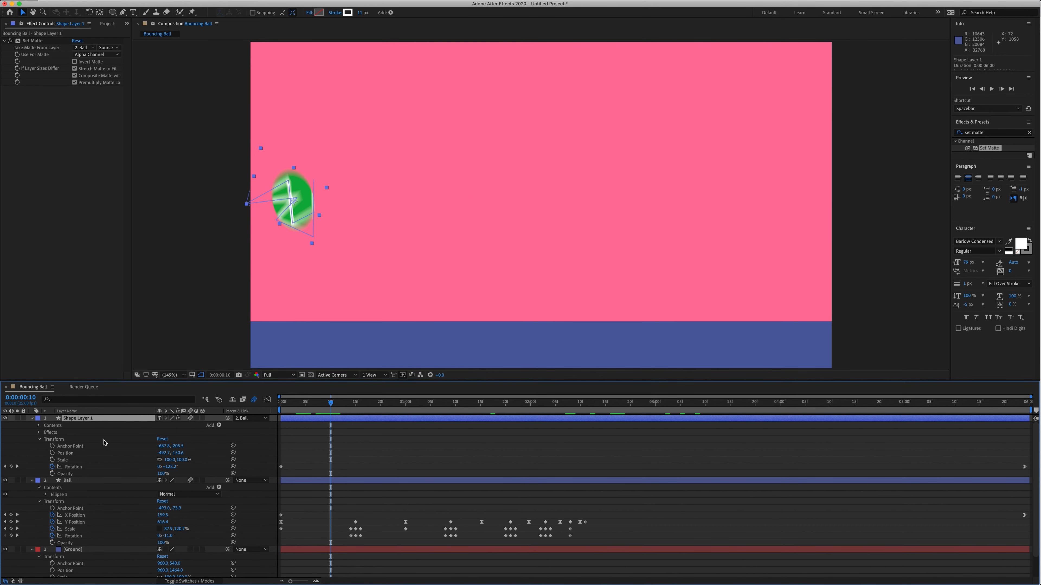
pyautogui.press('pagedown')
pyautogui.press('pagedown')
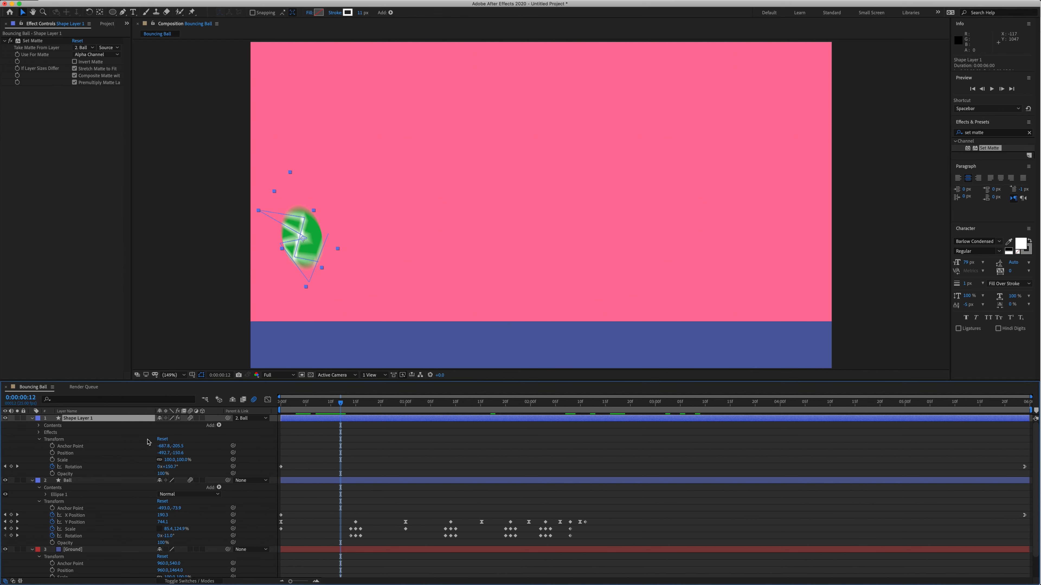
pyautogui.keyDown('shift'); pyautogui.click(83, 480); pyautogui.keyUp('shift')
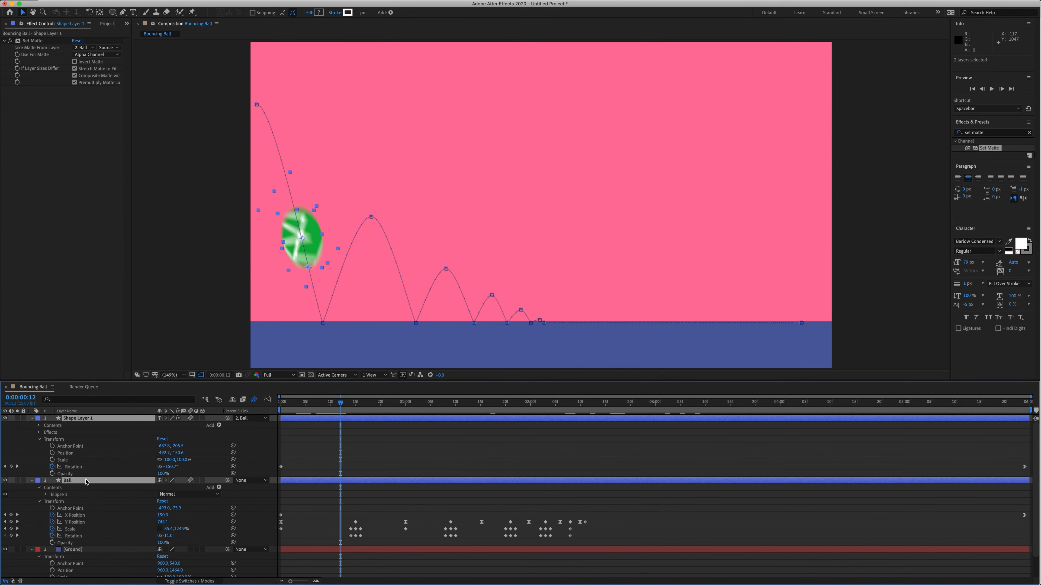
pyautogui.rightClick(86, 482)
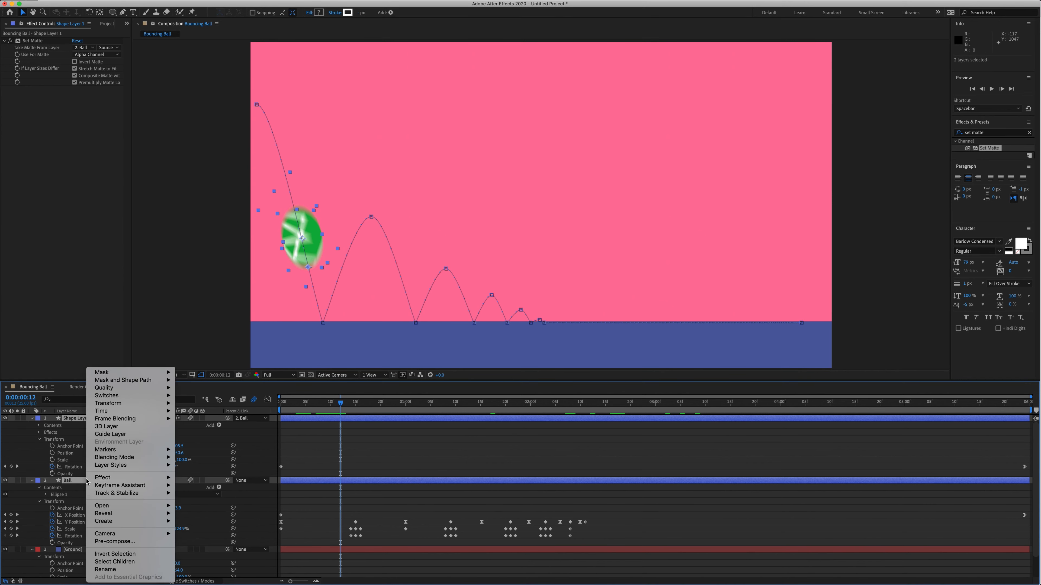
pyautogui.click(115, 542)
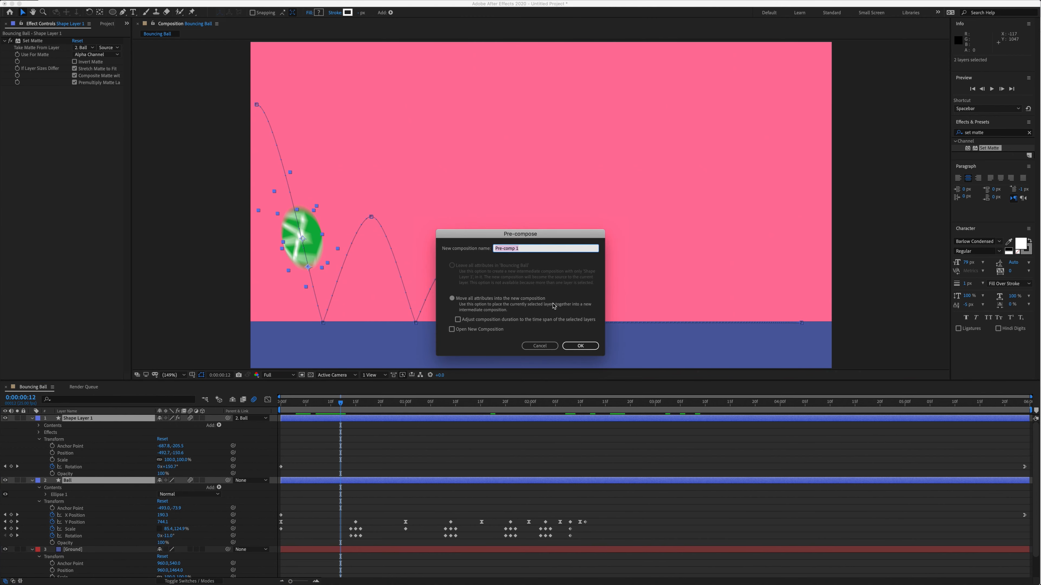
pyautogui.write('Ball')
pyautogui.click(581, 346)
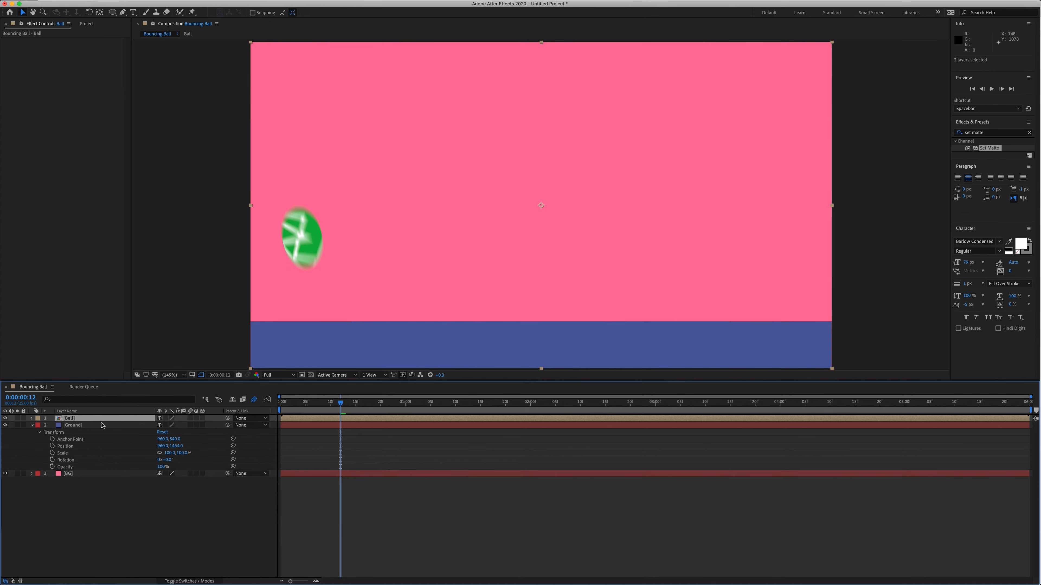
# Preview the pre-composed ball and duplicate the Ball composition layer.
pyautogui.press('space')
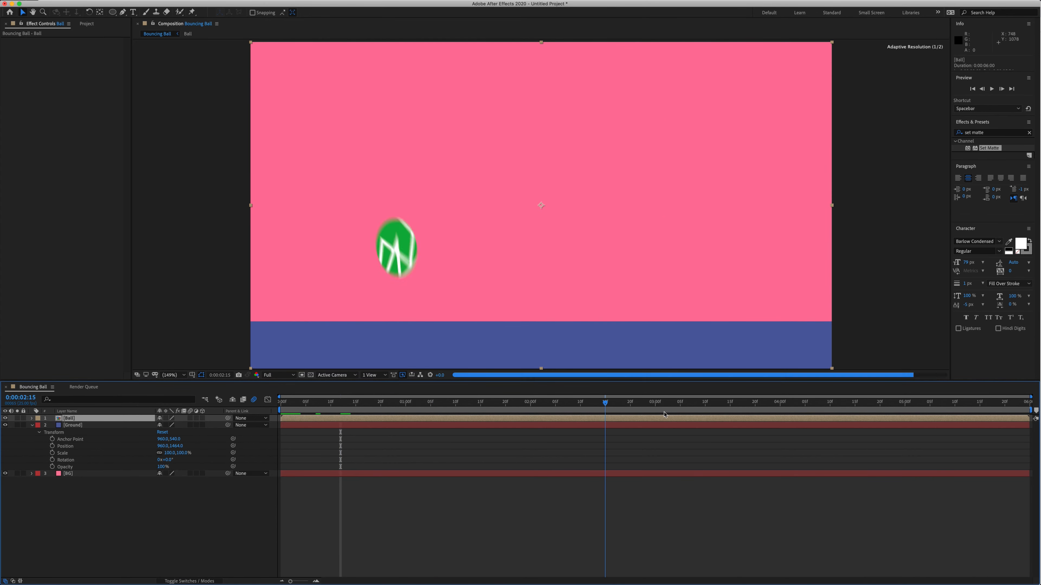
pyautogui.moveTo(515, 420); pyautogui.dragTo(415, 422)
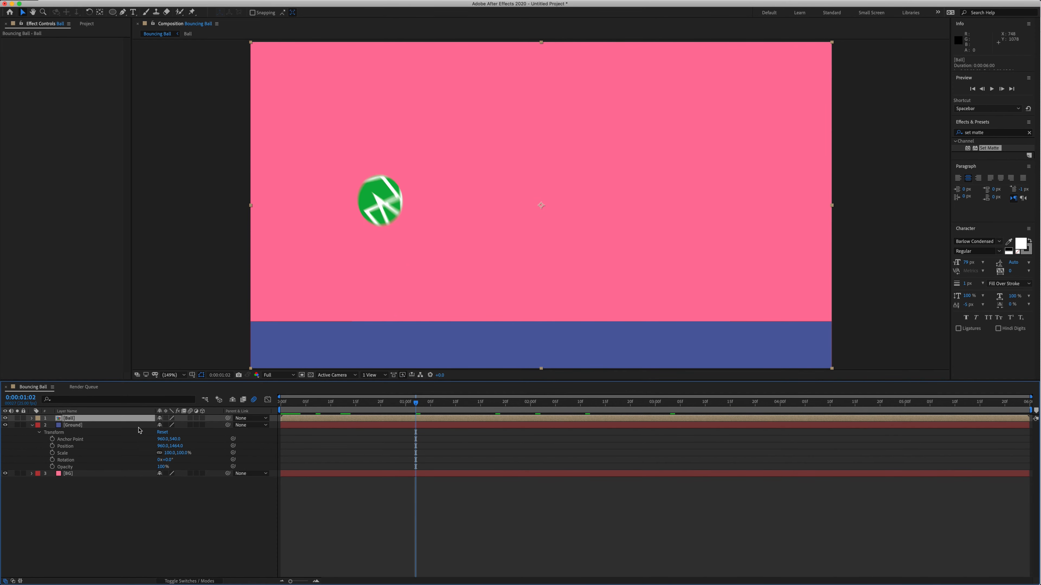
pyautogui.press('super+d')
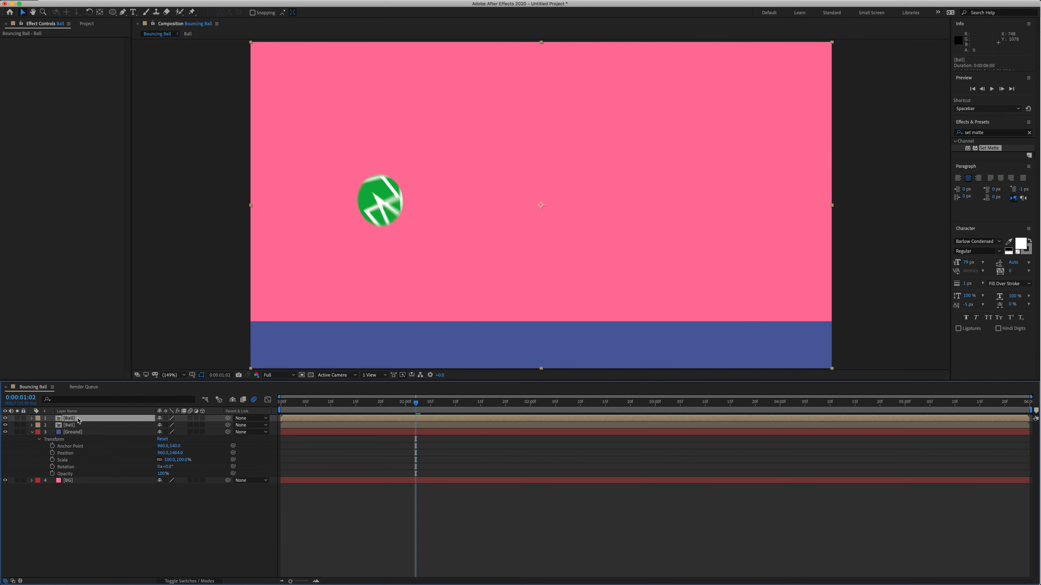
# Unlink the top Ball layer's scale proportions and flip and flatten it vertically to about -21%, keeping the width at 100%.
pyautogui.click(32, 419)
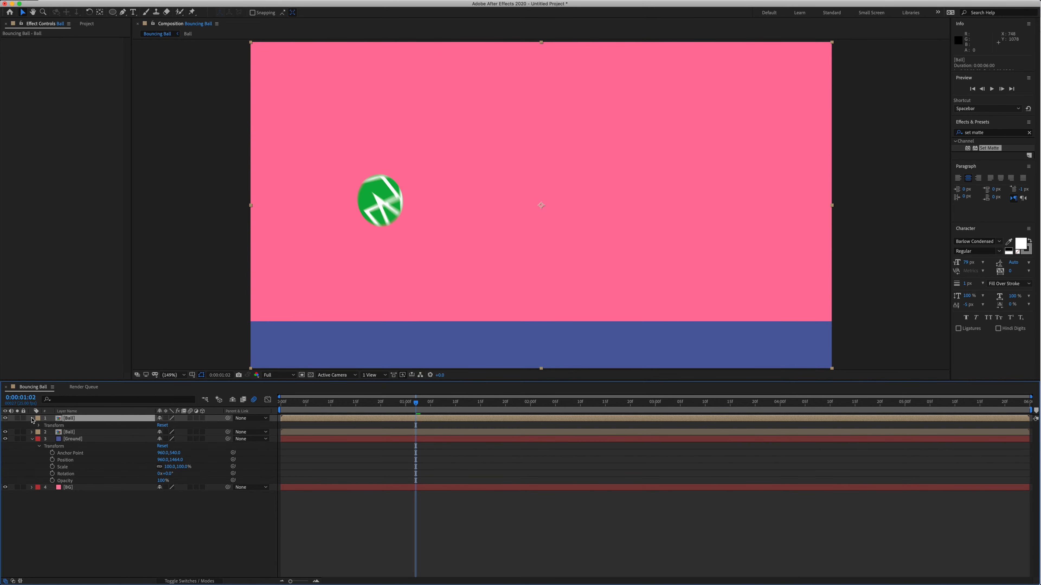
pyautogui.click(38, 426)
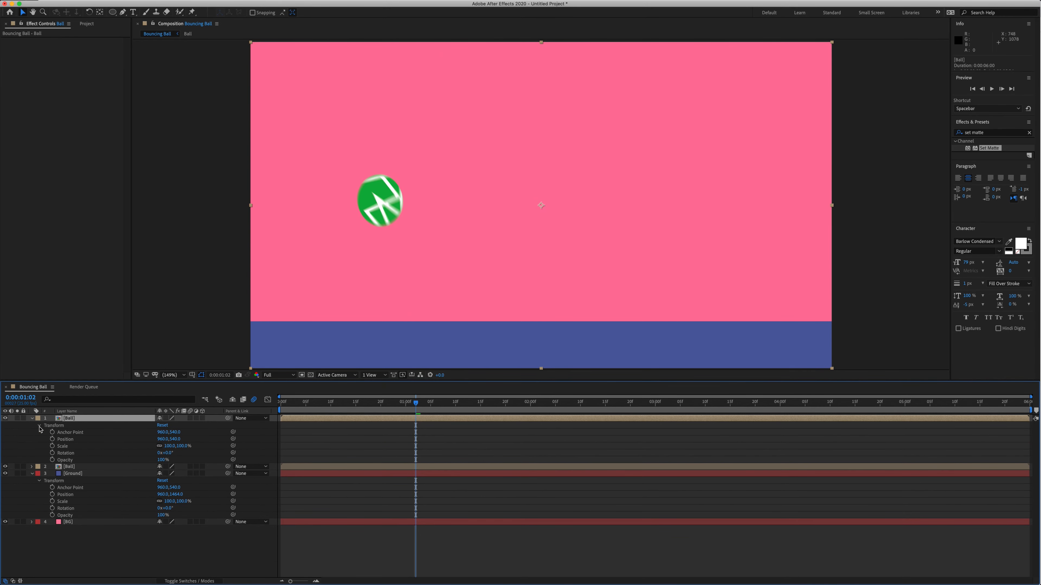
pyautogui.click(160, 446)
pyautogui.moveTo(183, 446); pyautogui.dragTo(139, 450)
# Check the ball at ground contact, shift the flattened Ball copy down to a Y position of 1005, and preview the animation.
pyautogui.moveTo(416, 404); pyautogui.dragTo(451, 407)
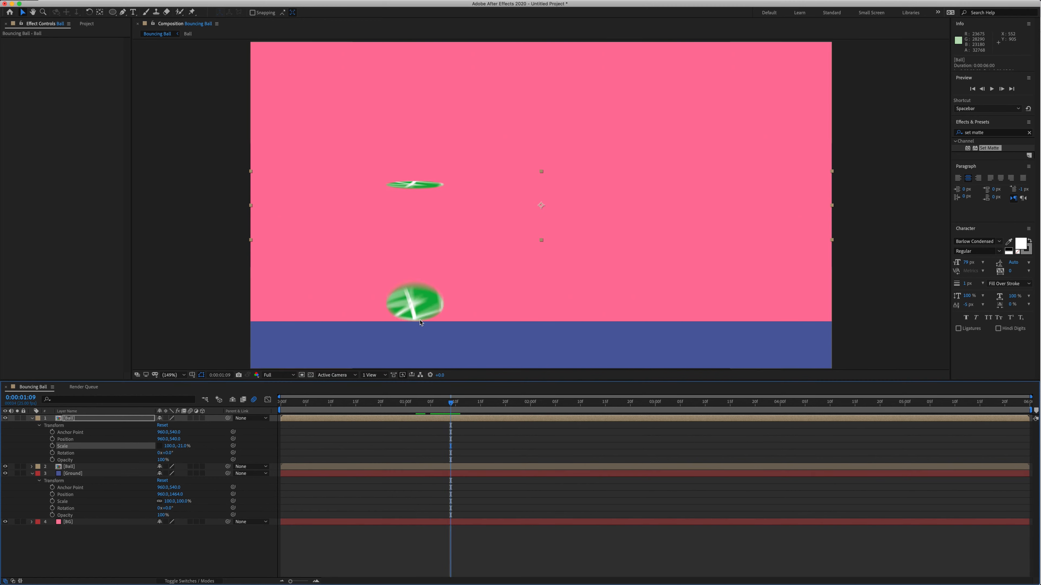
pyautogui.moveTo(172, 439); pyautogui.dragTo(348, 453)
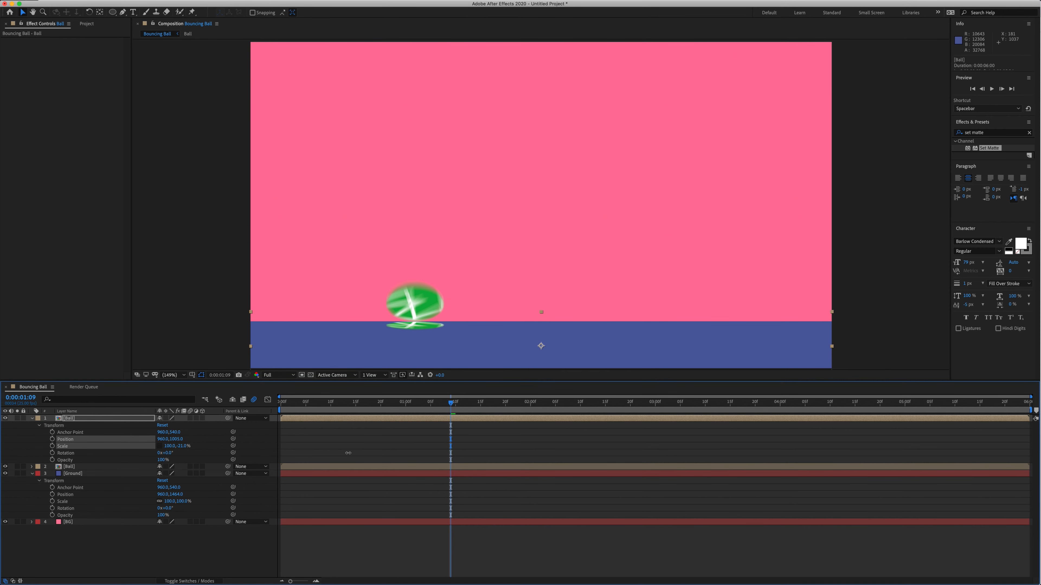
pyautogui.press('Home')
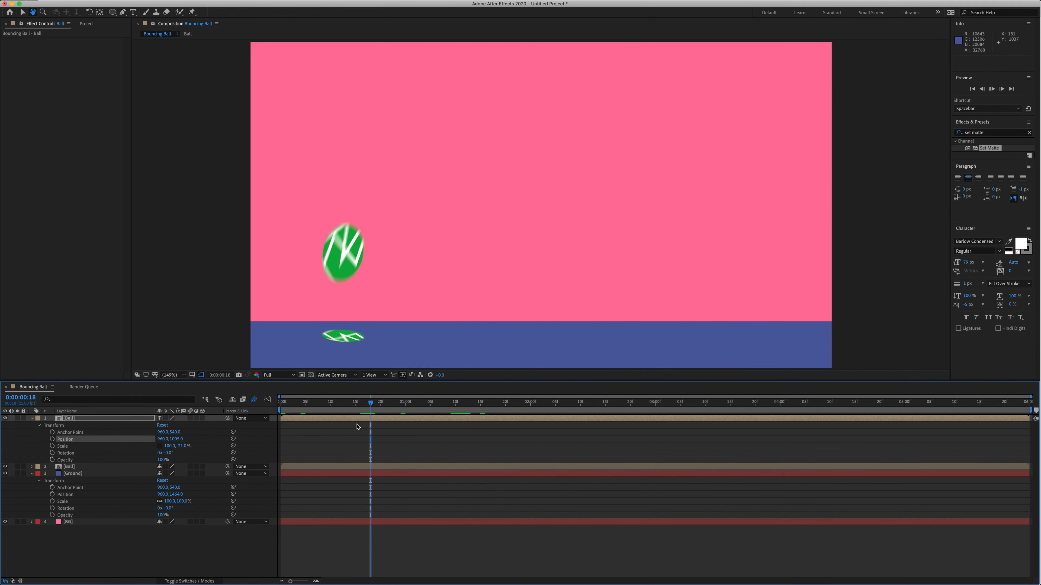
pyautogui.press('space')
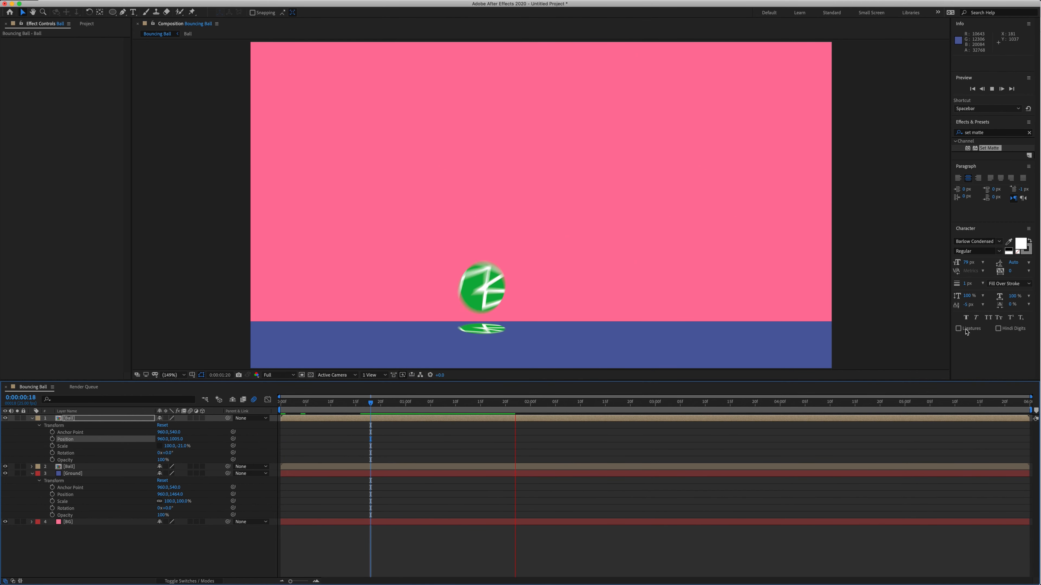
# Find the blur effects and apply Gaussian Blur (Legacy) to the flattened Ball copy.
pyautogui.click(1028, 133)
pyautogui.click(996, 133)
pyautogui.write('blur')
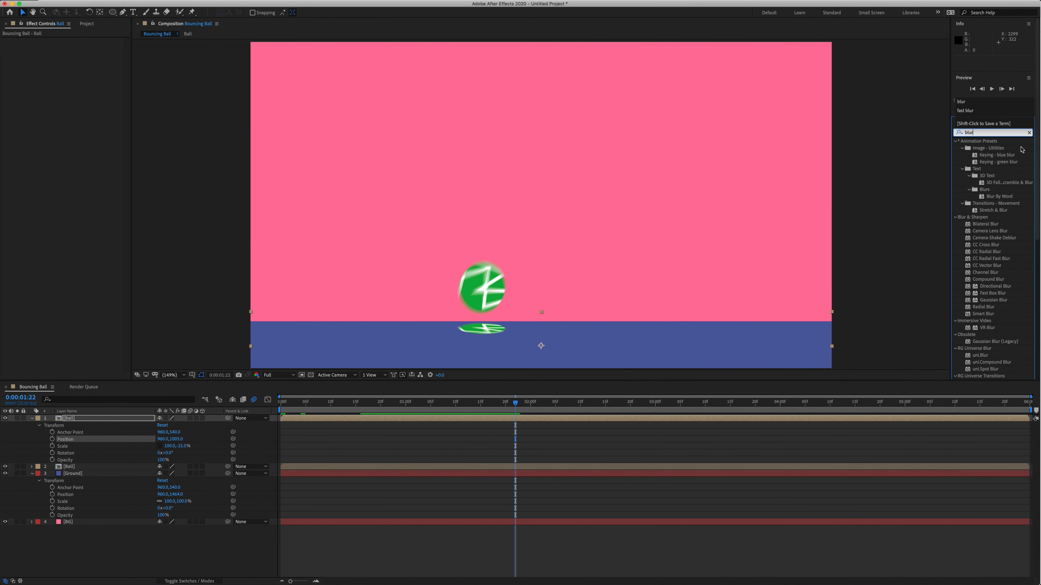
pyautogui.click(994, 342)
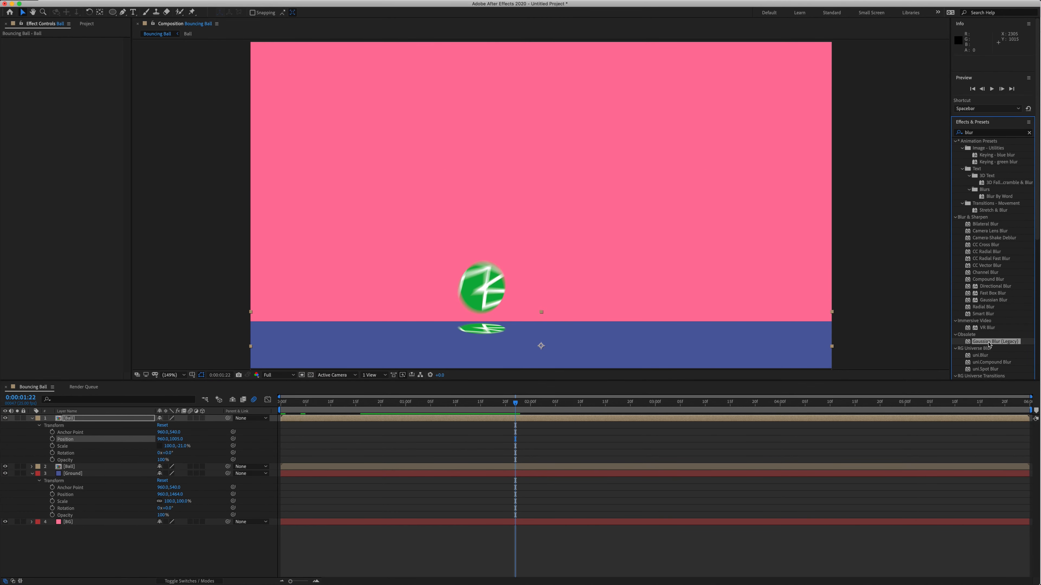
pyautogui.moveTo(983, 344); pyautogui.dragTo(344, 421)
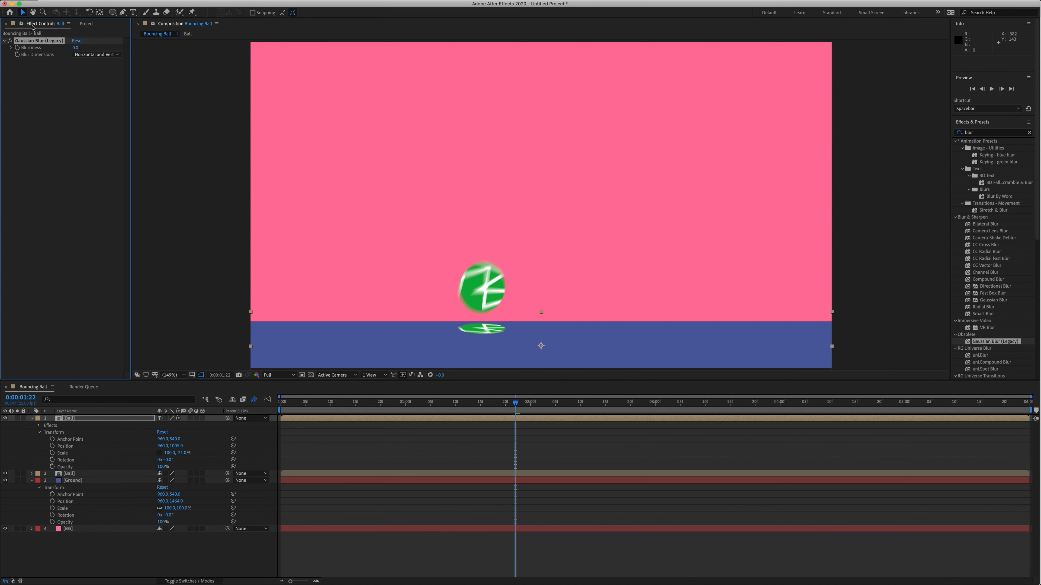
# Set the Gaussian Blur's Blurriness to about 24.9 on the flattened Ball copy and preview it.
pyautogui.click(77, 49)
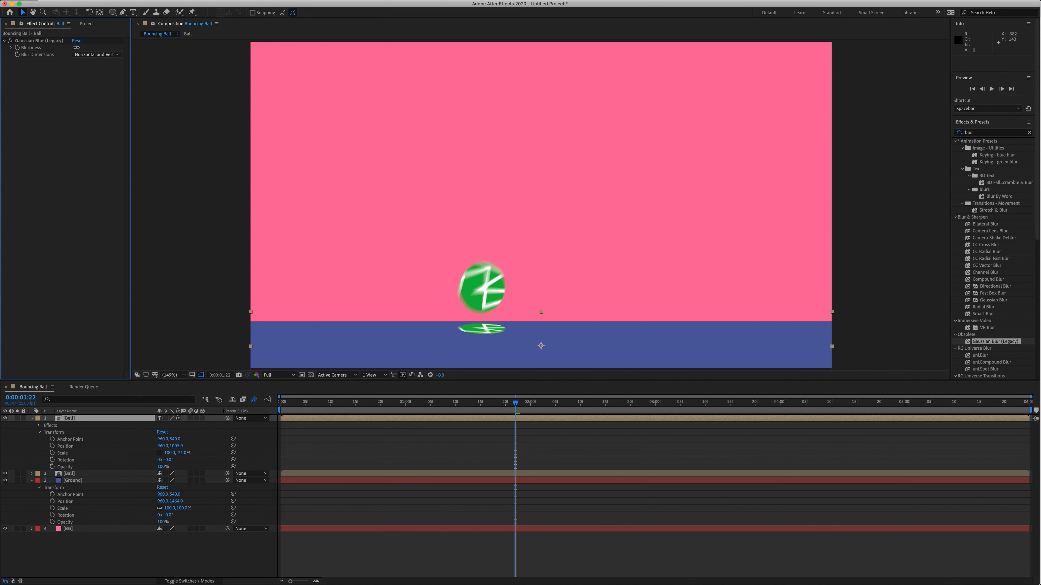
pyautogui.moveTo(76, 47); pyautogui.dragTo(145, 47)
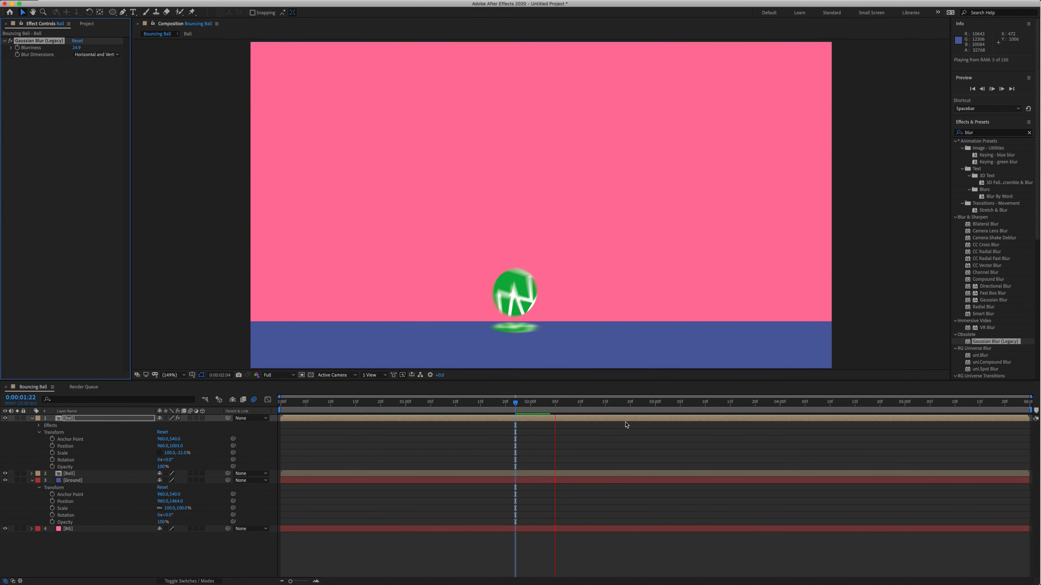
pyautogui.press('space')
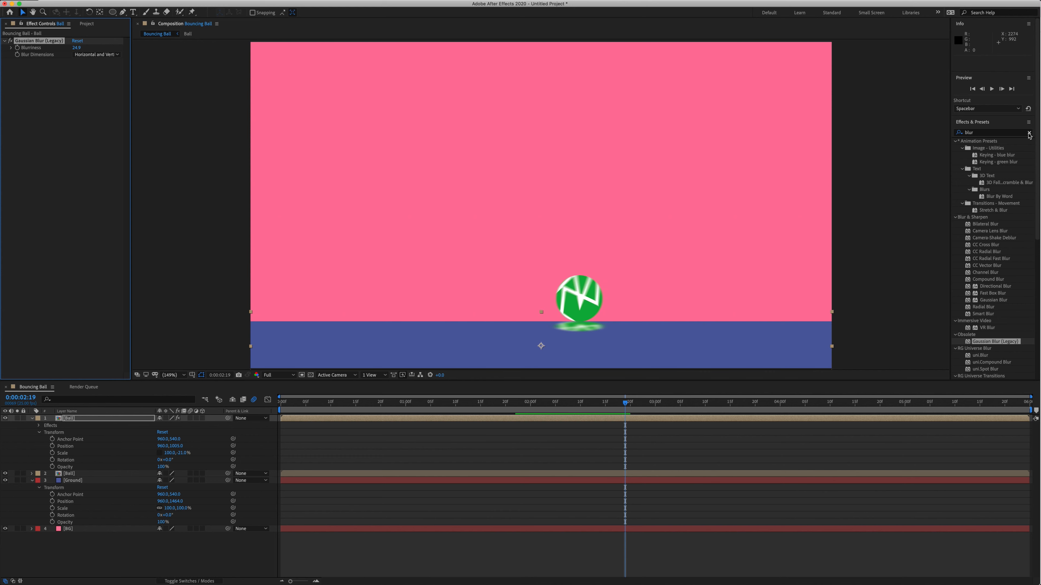
# Apply the Tint effect to the flattened Ball copy and map both black and white to black.
pyautogui.click(974, 133)
pyautogui.press('BackSpace')
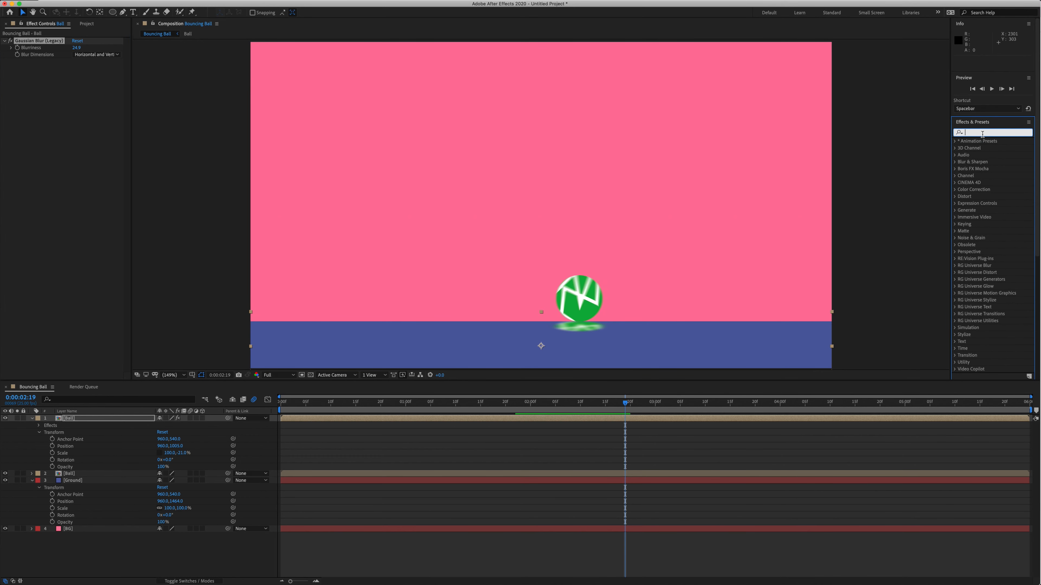
pyautogui.write('tint')
pyautogui.moveTo(984, 169); pyautogui.dragTo(50, 182)
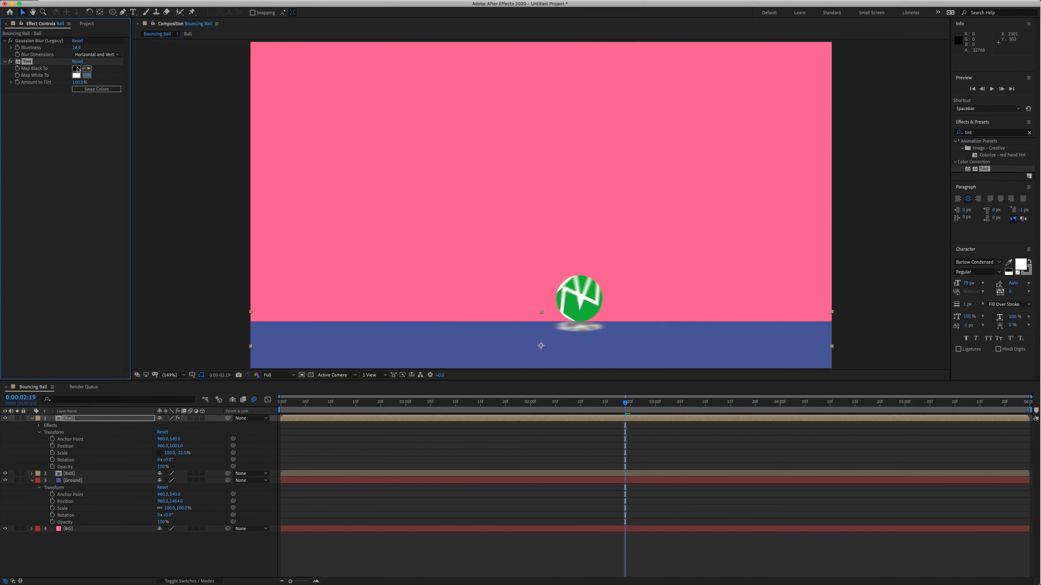
pyautogui.click(69, 420)
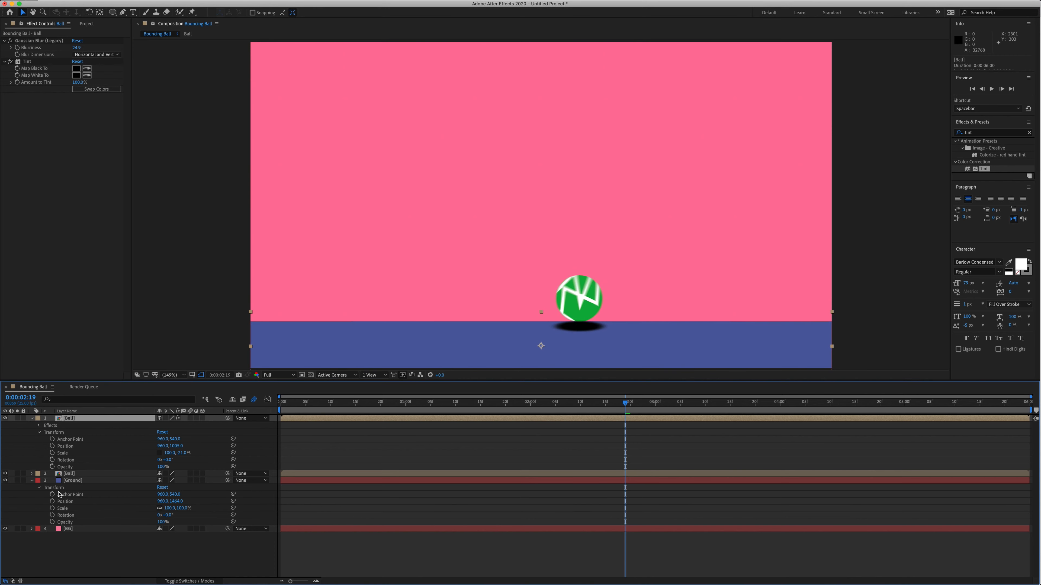
# Lower the shadow layer's opacity to about 41% and preview the finished animation from the start.
pyautogui.click(73, 468)
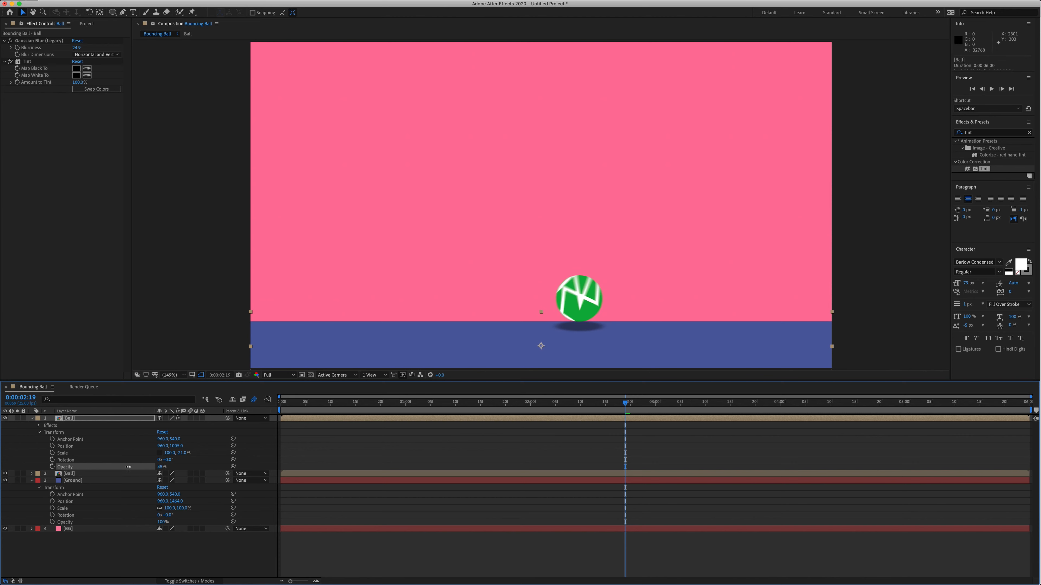
pyautogui.press('space')
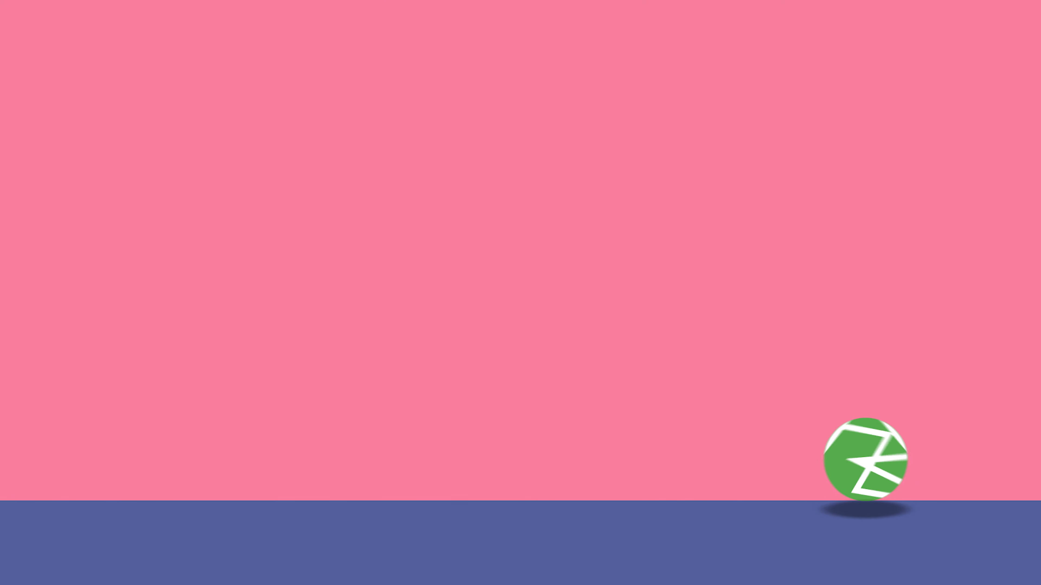
pyautogui.press('space')
pyautogui.press('space')
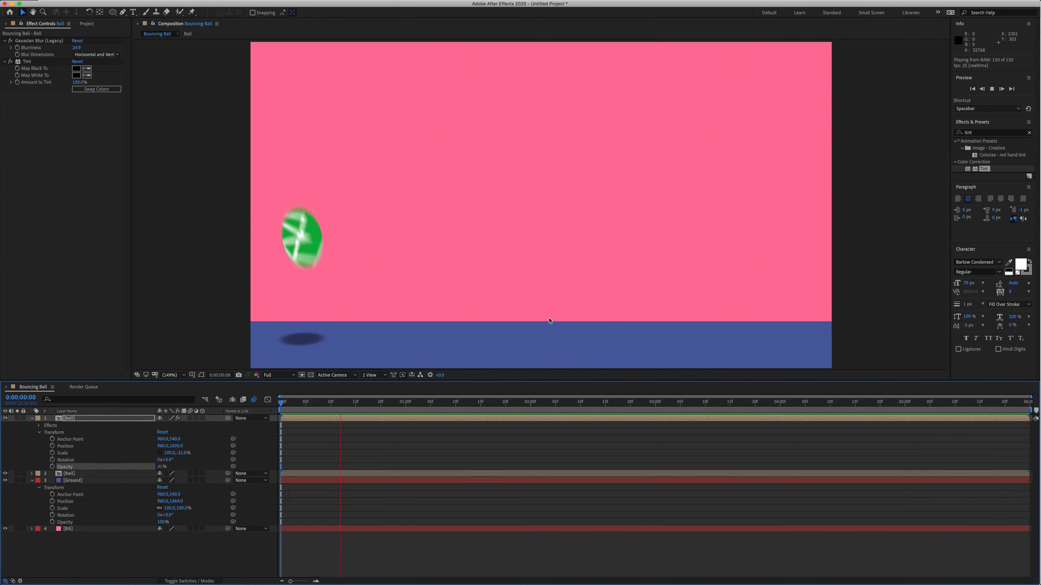